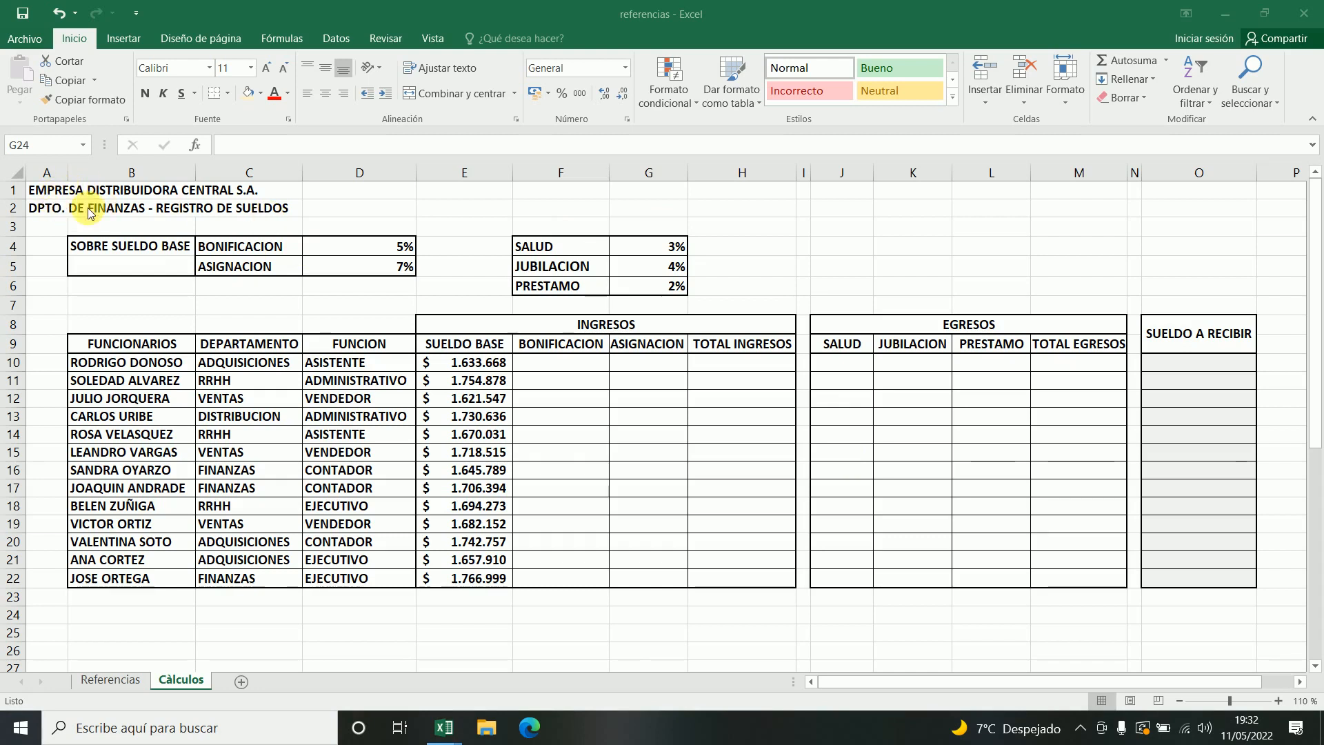
pyautogui.click(108, 249)
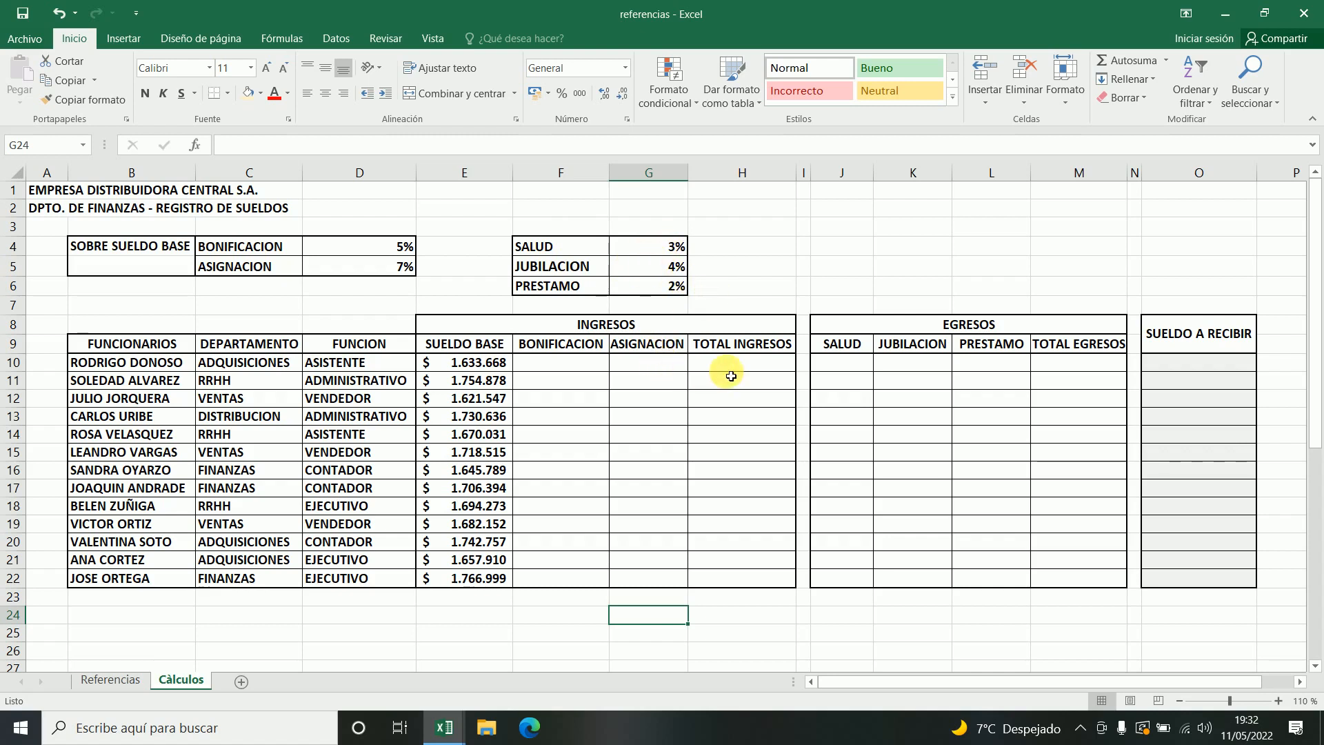
pyautogui.moveTo(733, 366); pyautogui.dragTo(759, 498)
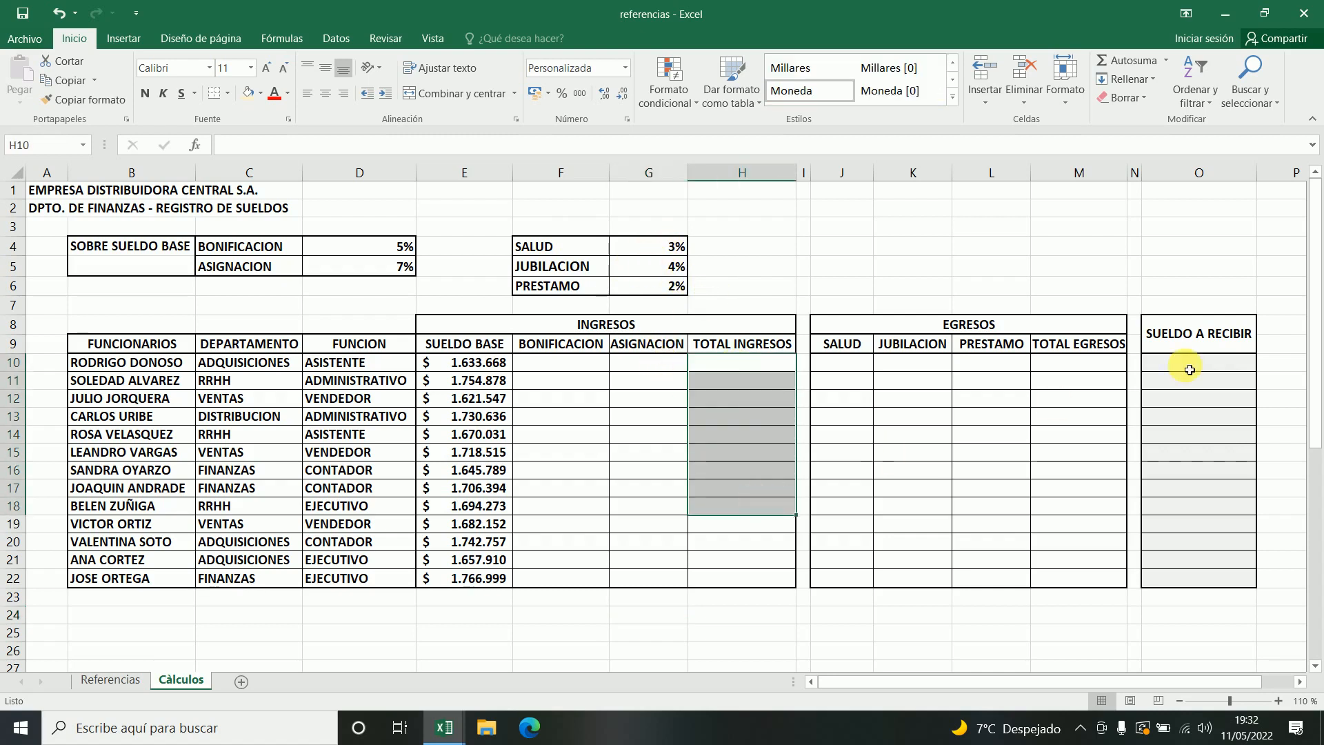
pyautogui.moveTo(1098, 363); pyautogui.dragTo(1076, 525)
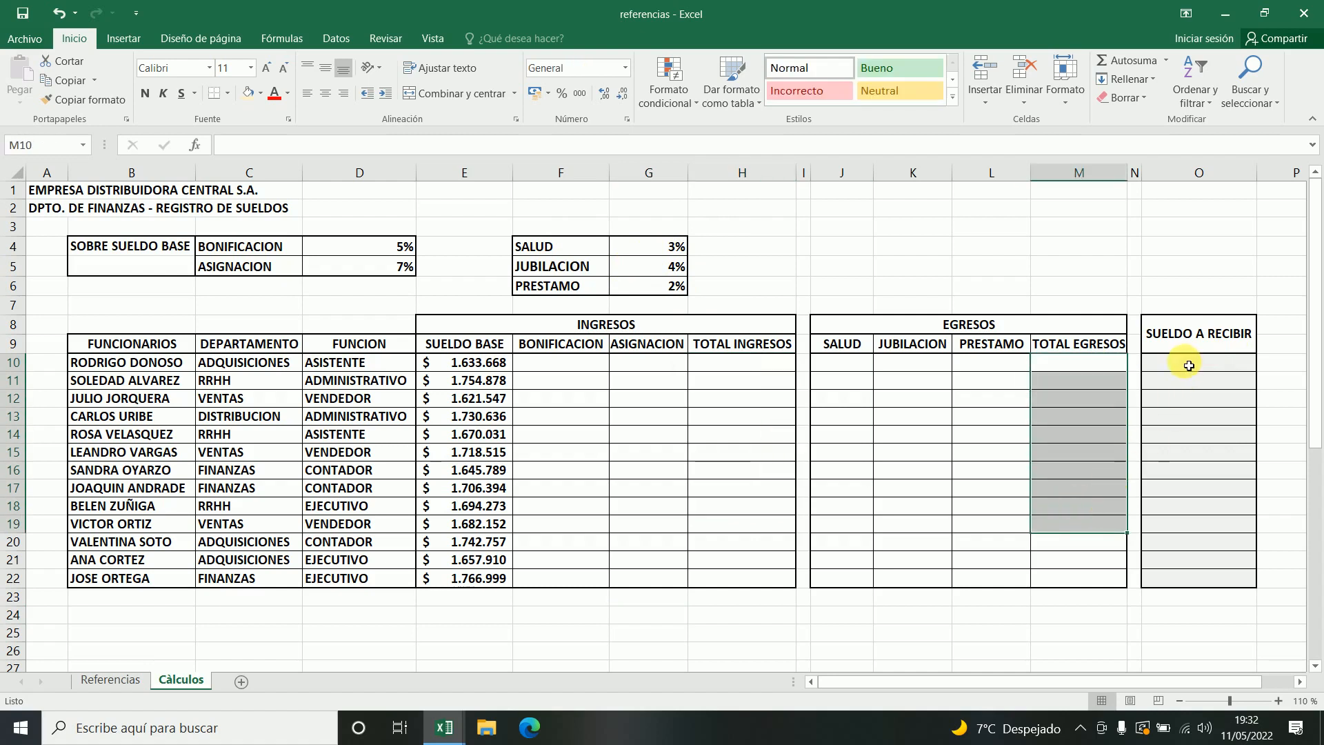
pyautogui.moveTo(1187, 364); pyautogui.dragTo(1188, 530)
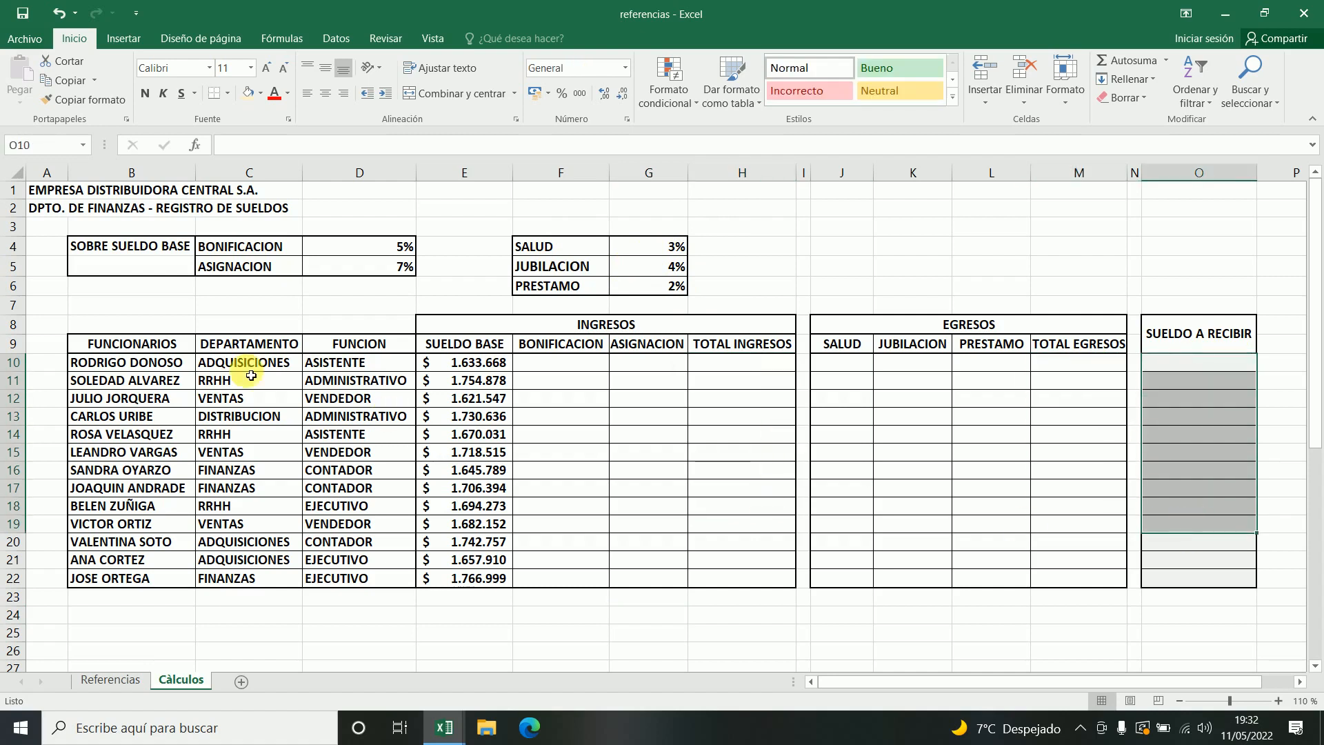
pyautogui.moveTo(131, 364); pyautogui.dragTo(123, 575)
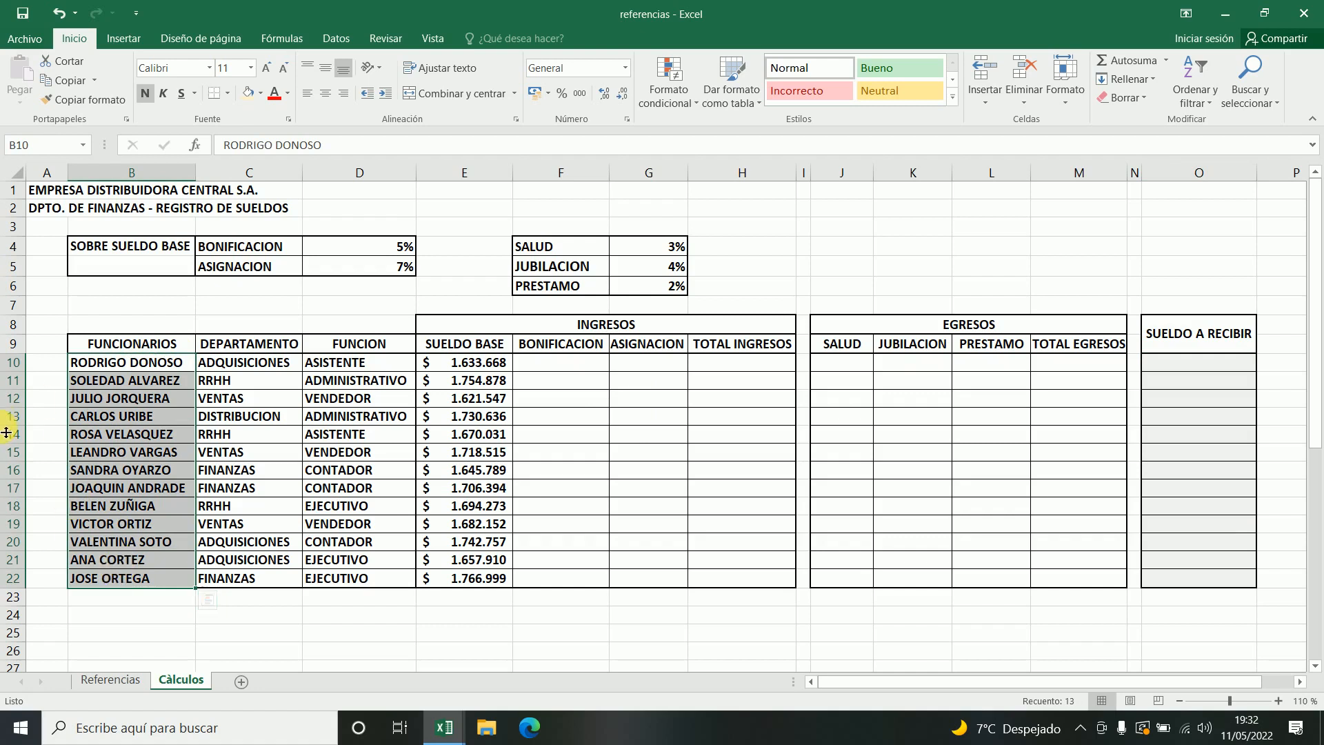
# Step: Merge and center the company title across A1:D1 and increase its font size to 14
pyautogui.click(53, 197)
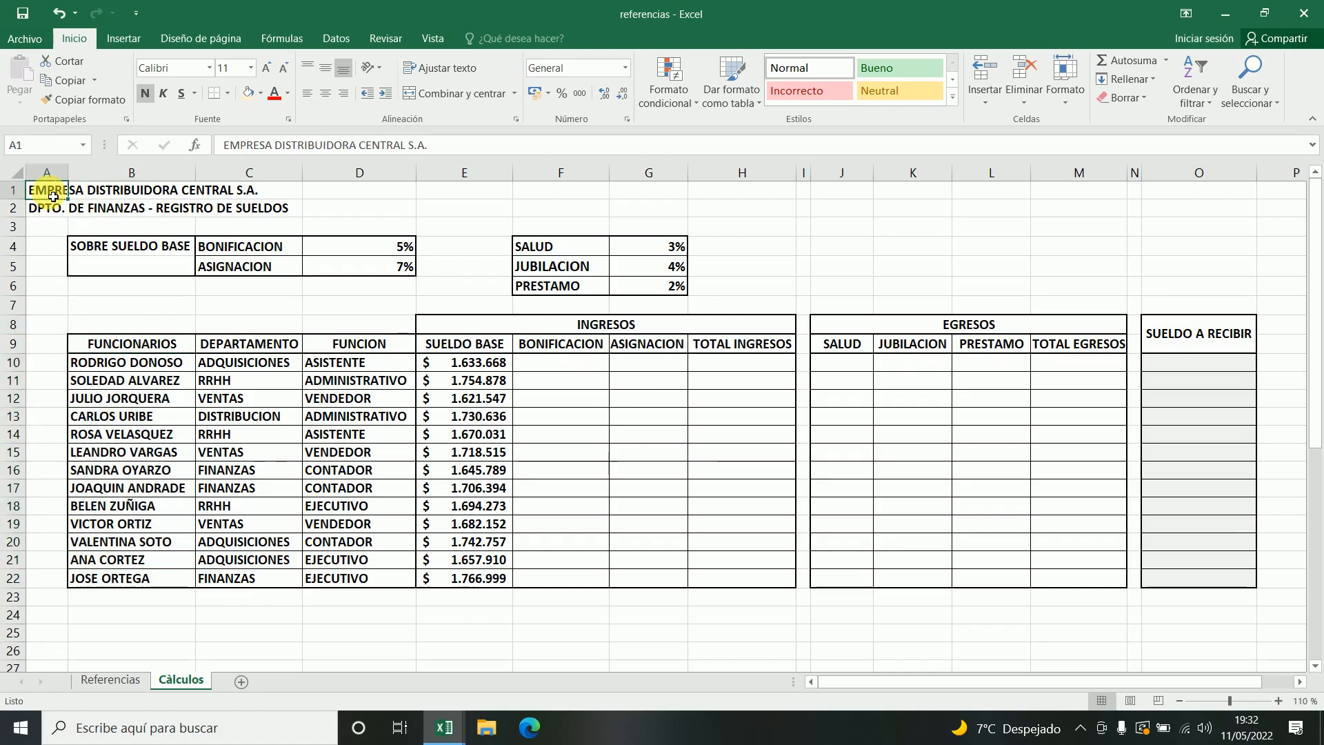
pyautogui.moveTo(53, 197); pyautogui.dragTo(349, 191)
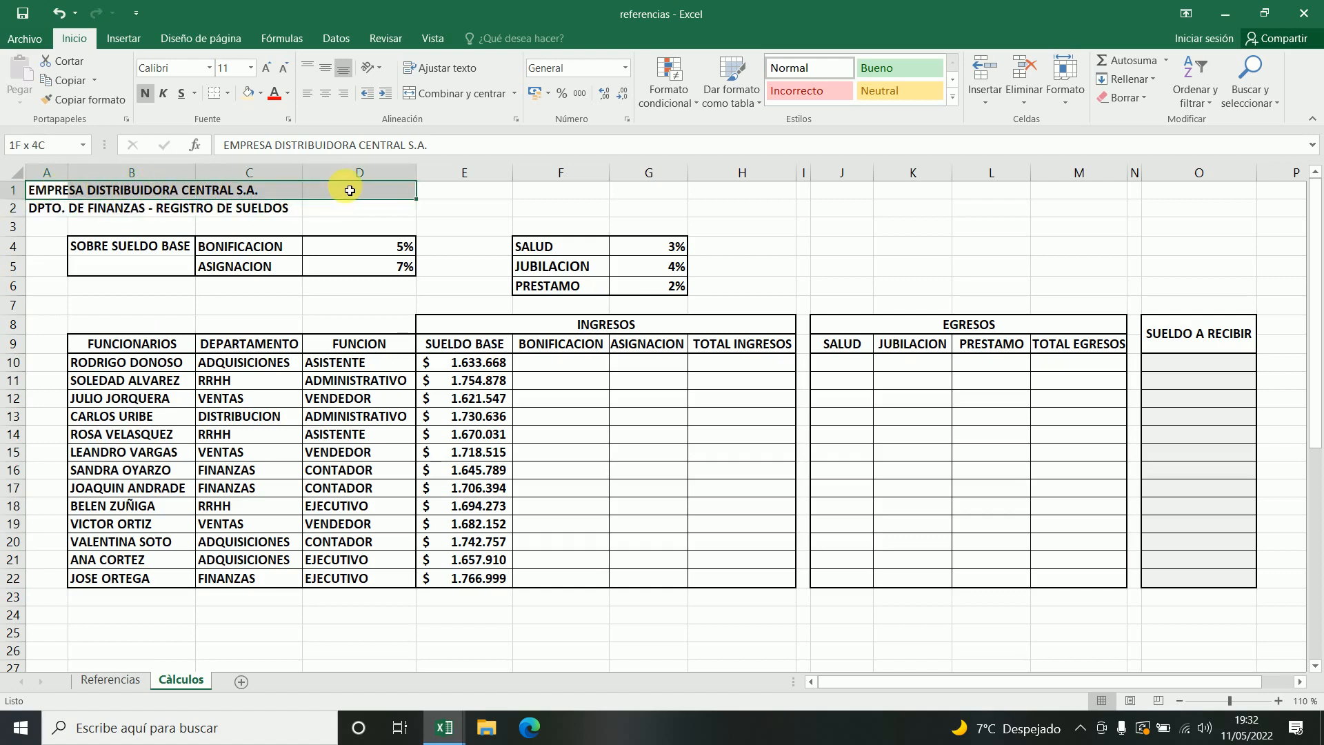
pyautogui.click(458, 98)
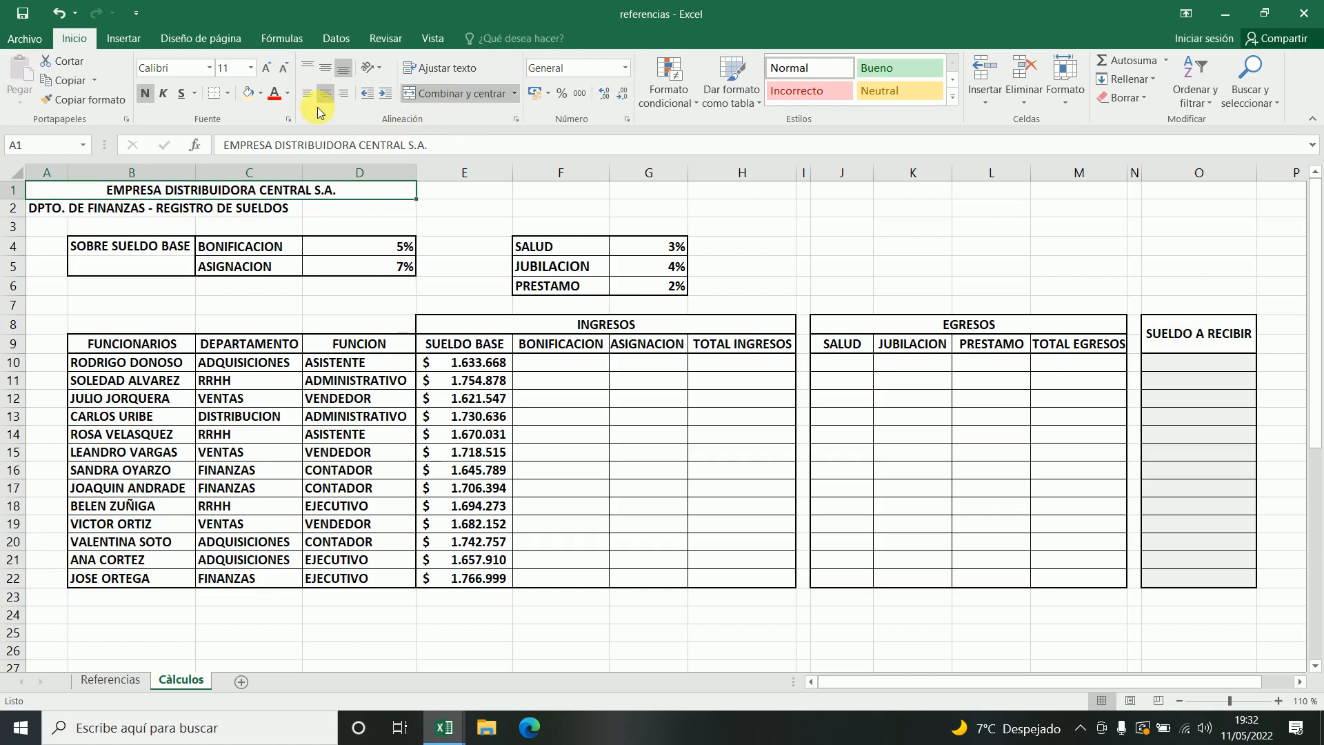
pyautogui.click(268, 69)
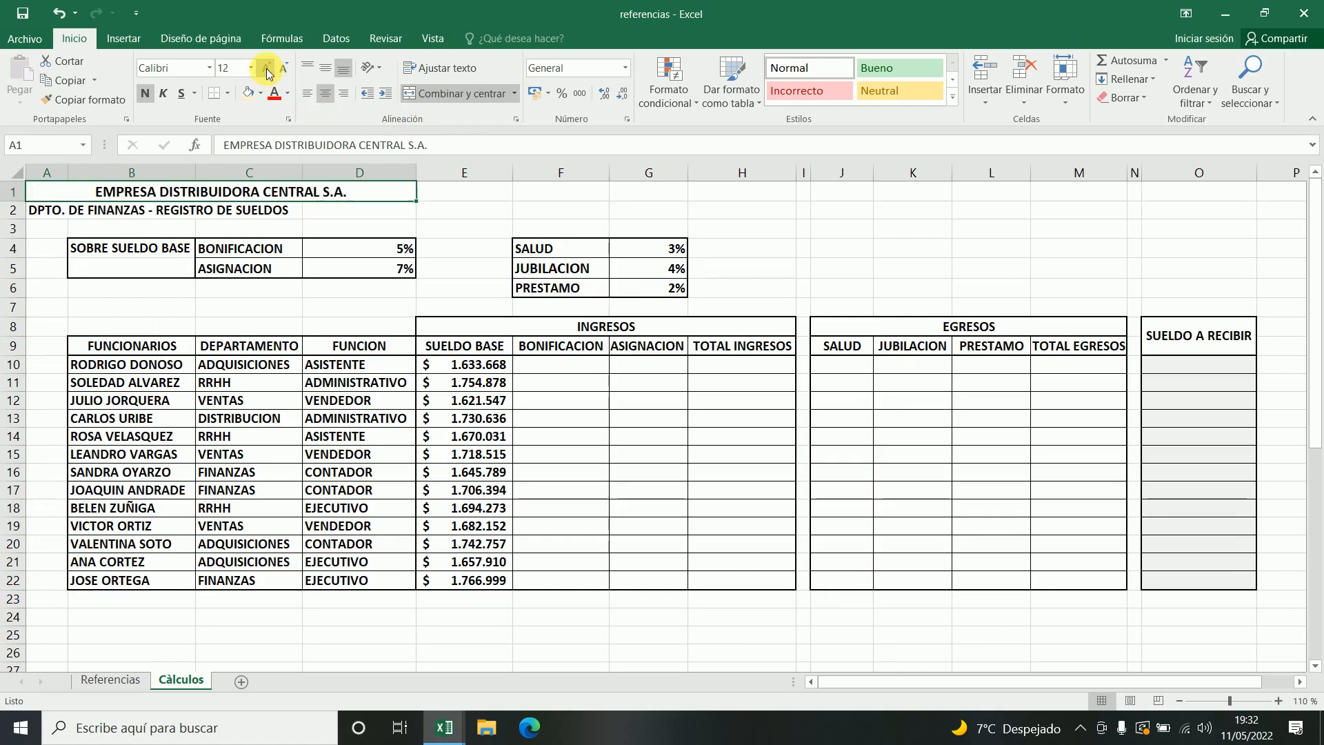
pyautogui.click(268, 70)
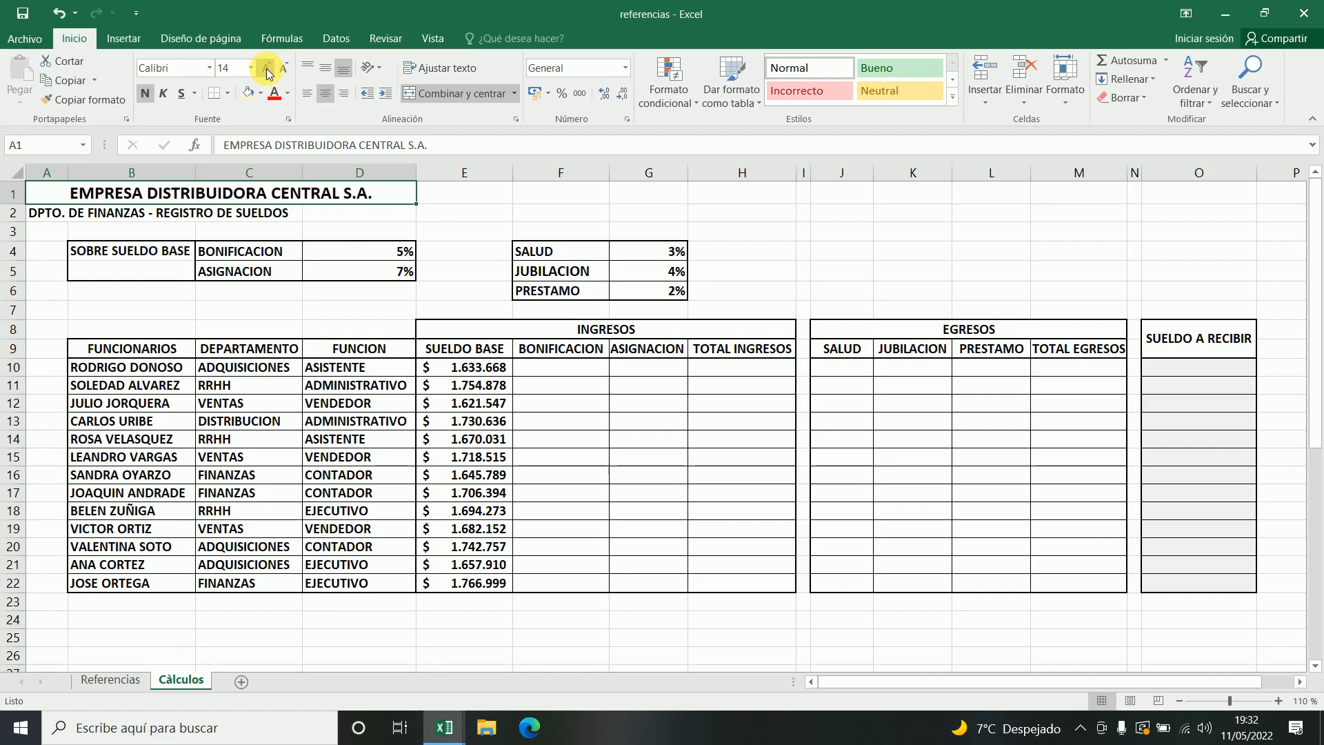
# Step: Merge and center the subtitle "DPTO. DE FINANZAS - REGISTRO DE SUELDOS" across A2:D2
pyautogui.click(38, 215)
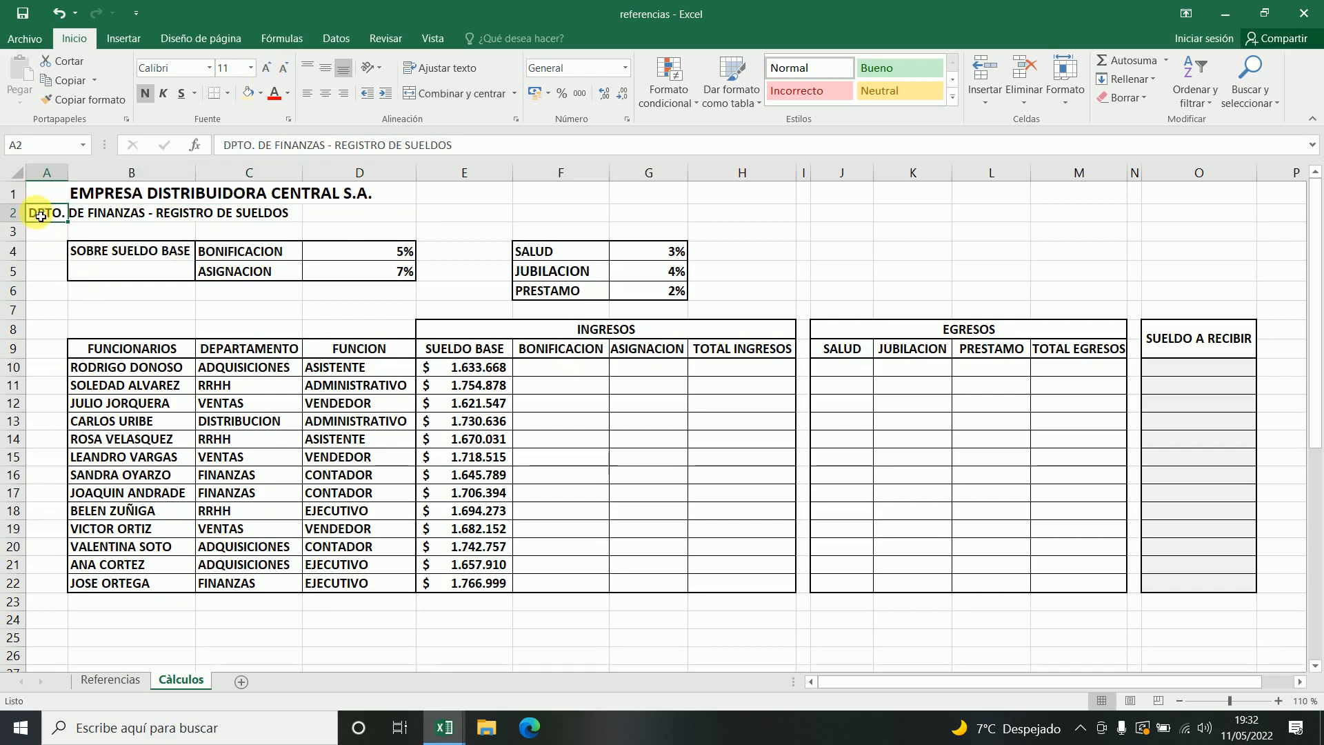
pyautogui.moveTo(41, 216); pyautogui.dragTo(357, 216)
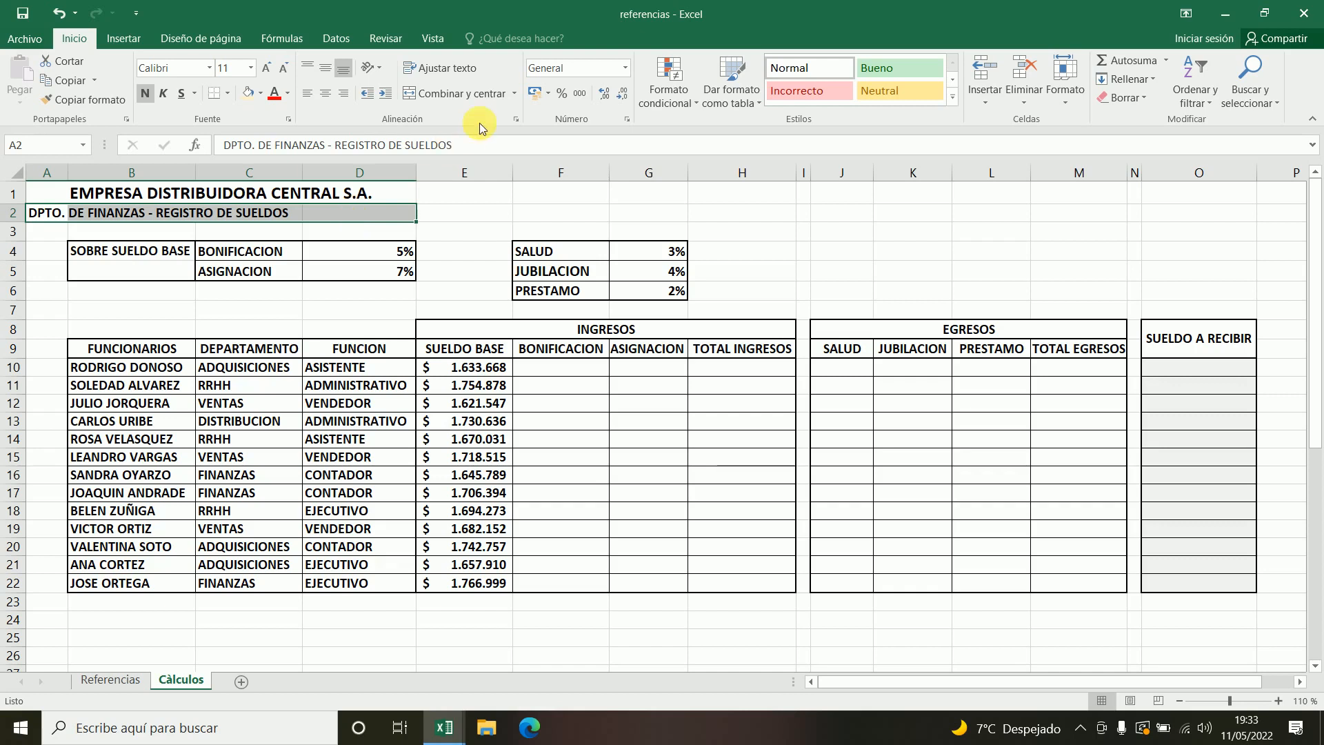
pyautogui.click(483, 93)
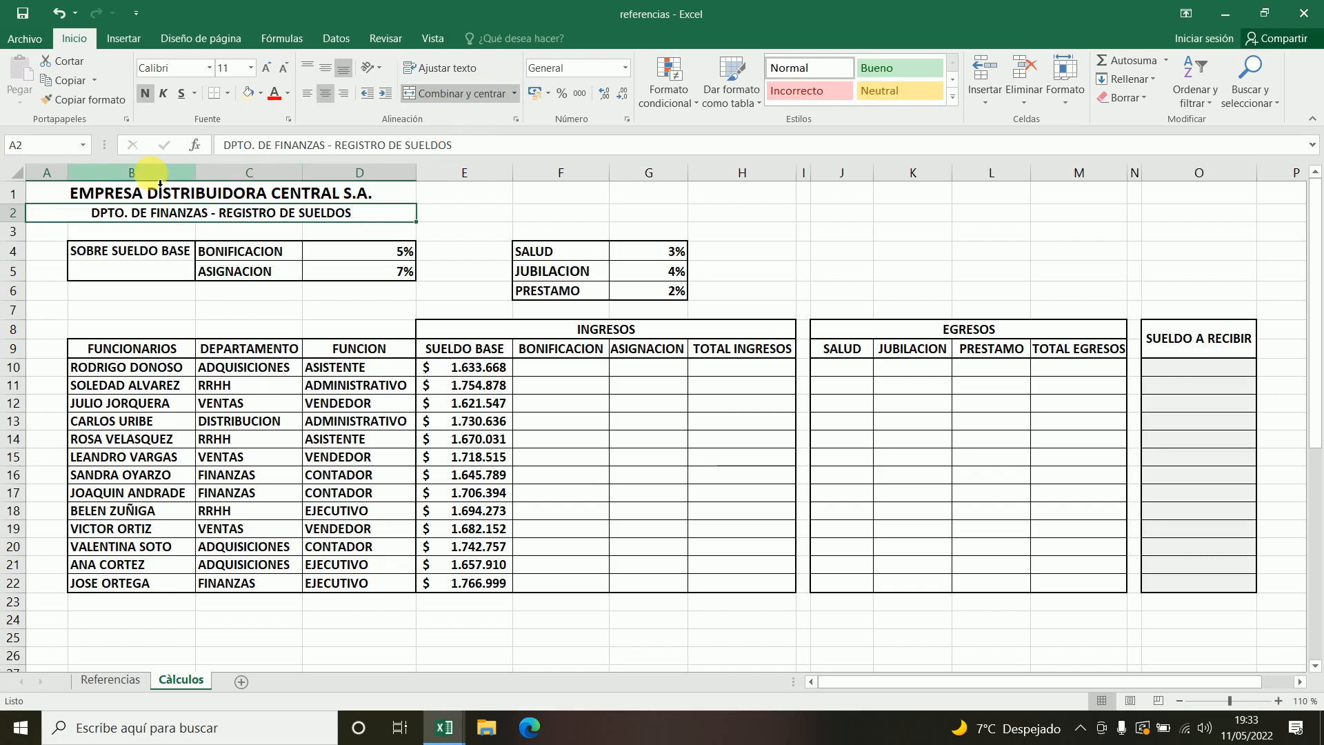
pyautogui.click(466, 211)
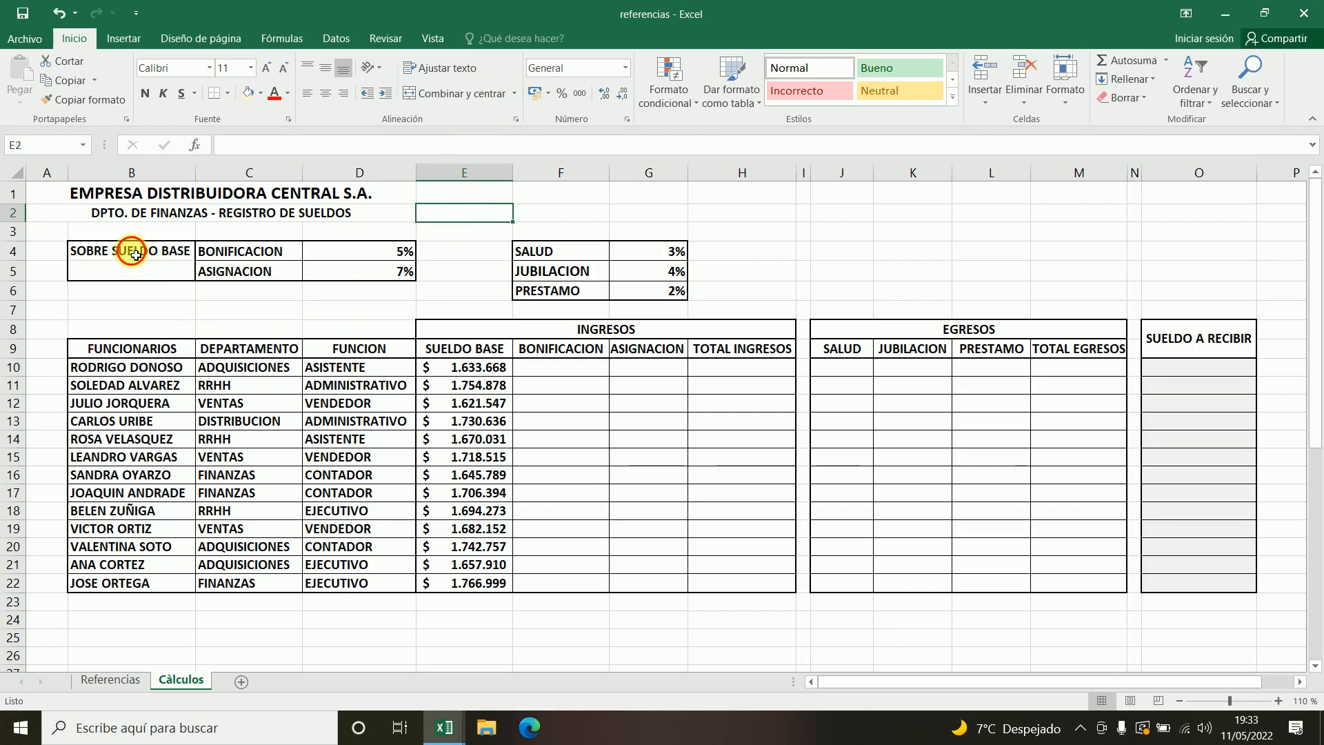
# Step: Merge and center the "SOBRE SUELDO BASE" label across B4:B5, leaving text wrapping off
pyautogui.moveTo(135, 256); pyautogui.dragTo(133, 271)
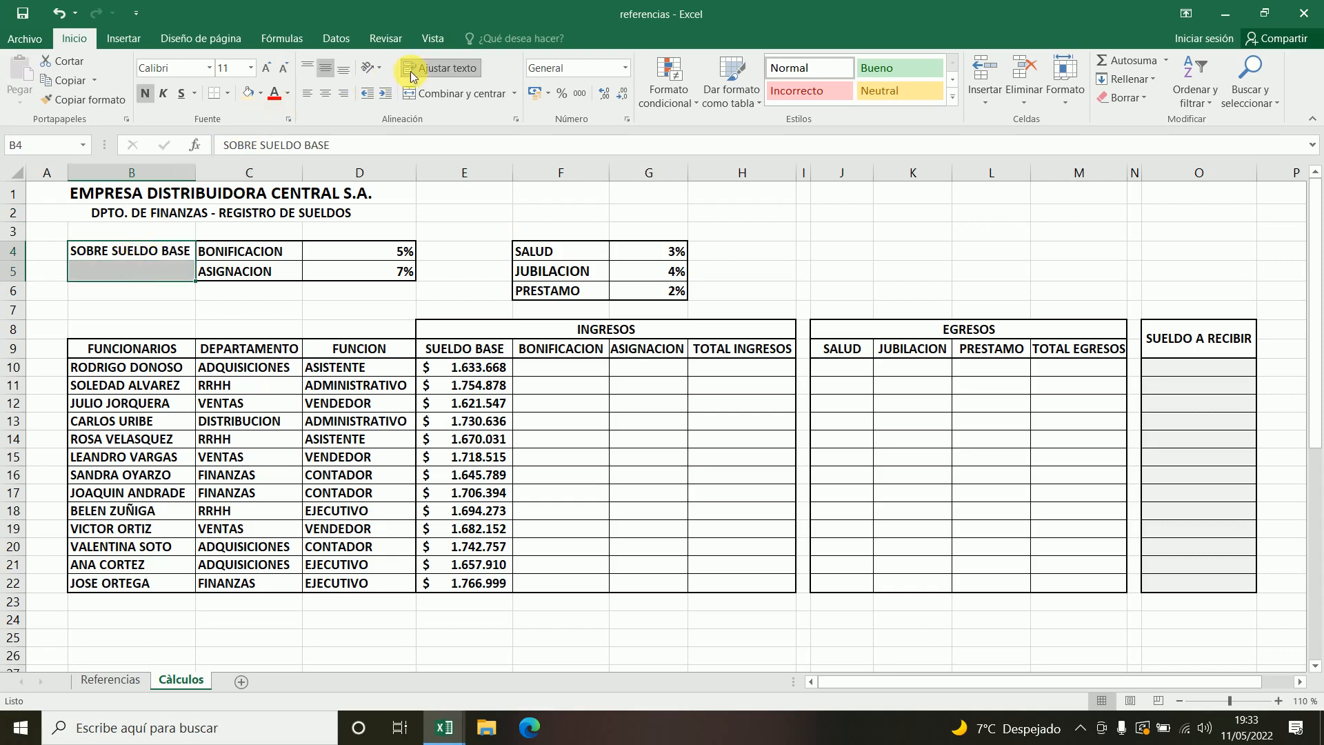
pyautogui.click(458, 69)
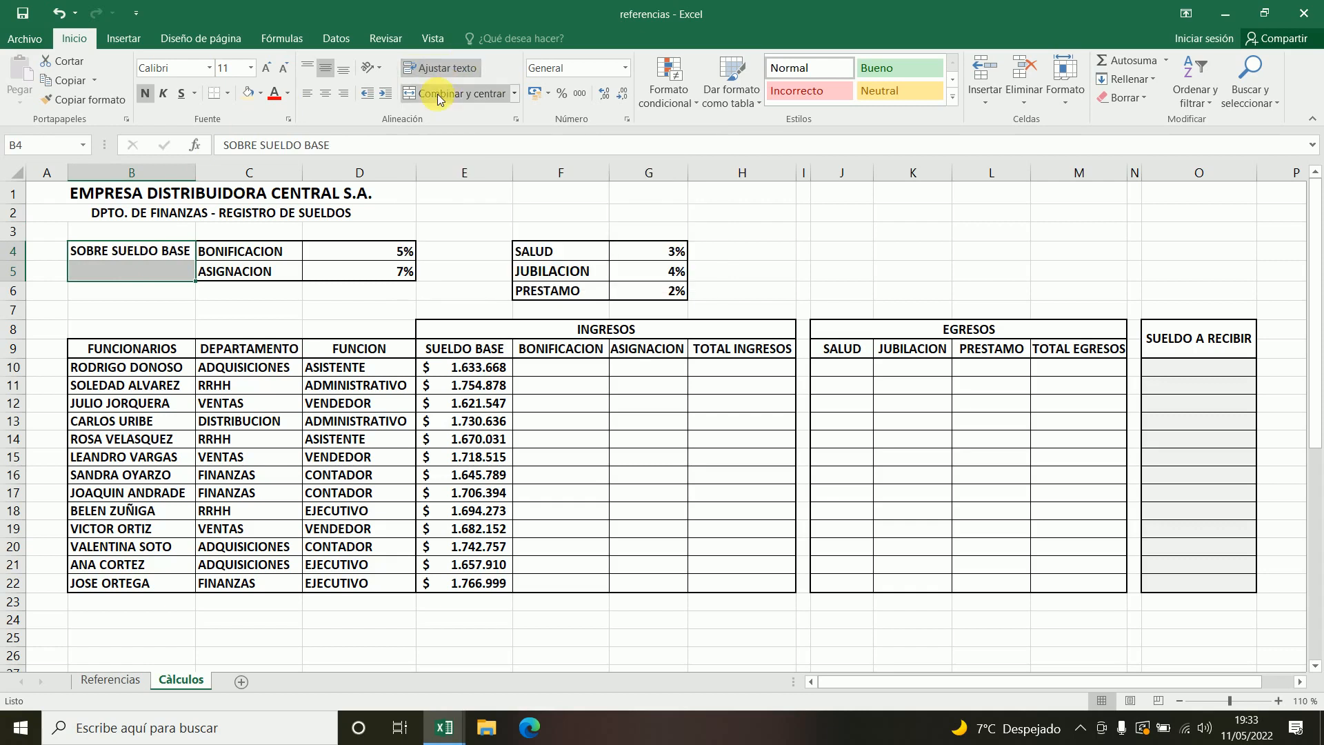
pyautogui.click(440, 90)
pyautogui.click(443, 69)
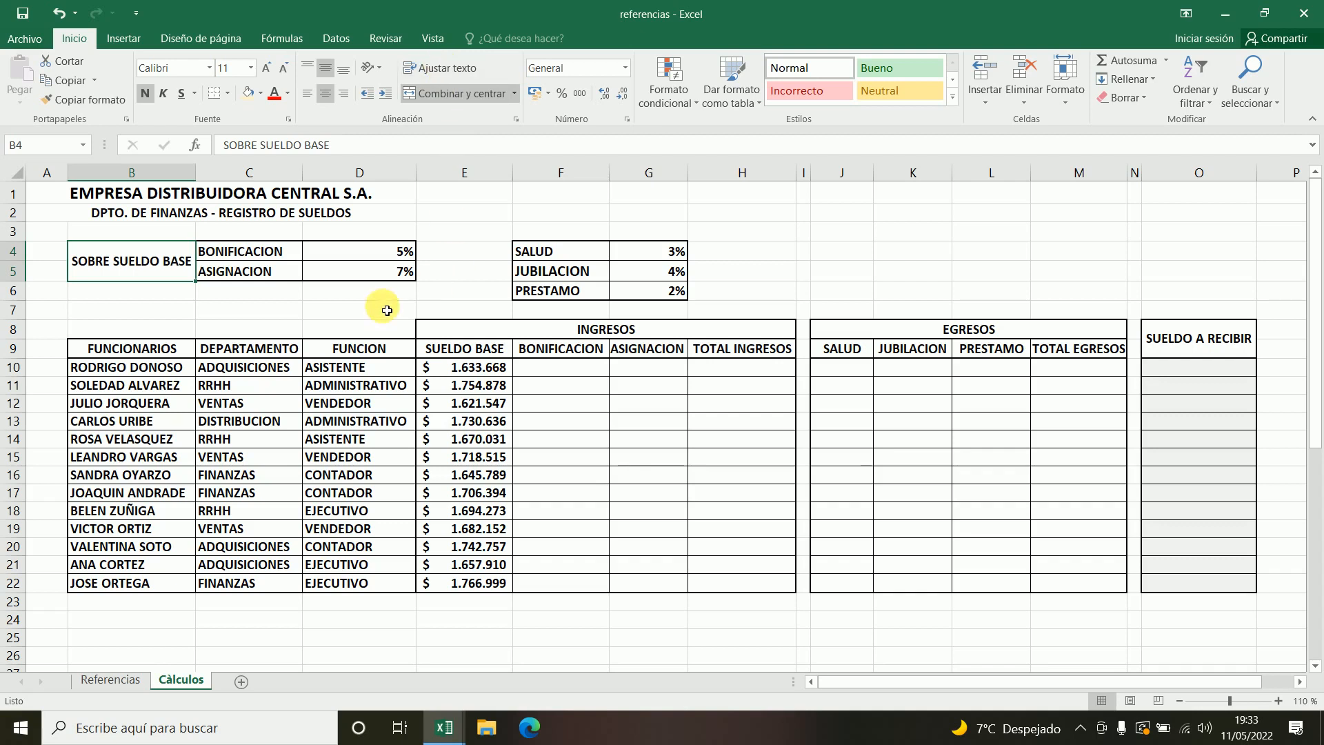
pyautogui.click(358, 258)
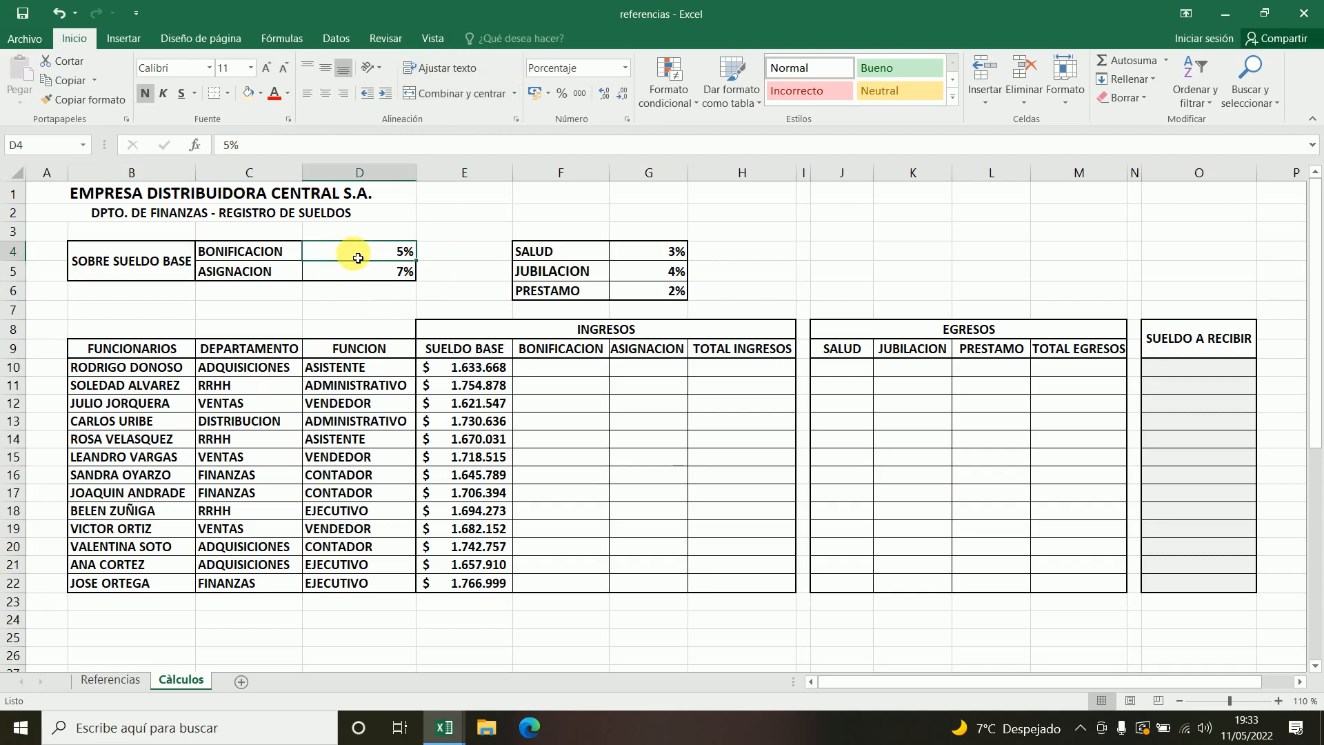
pyautogui.click(294, 254)
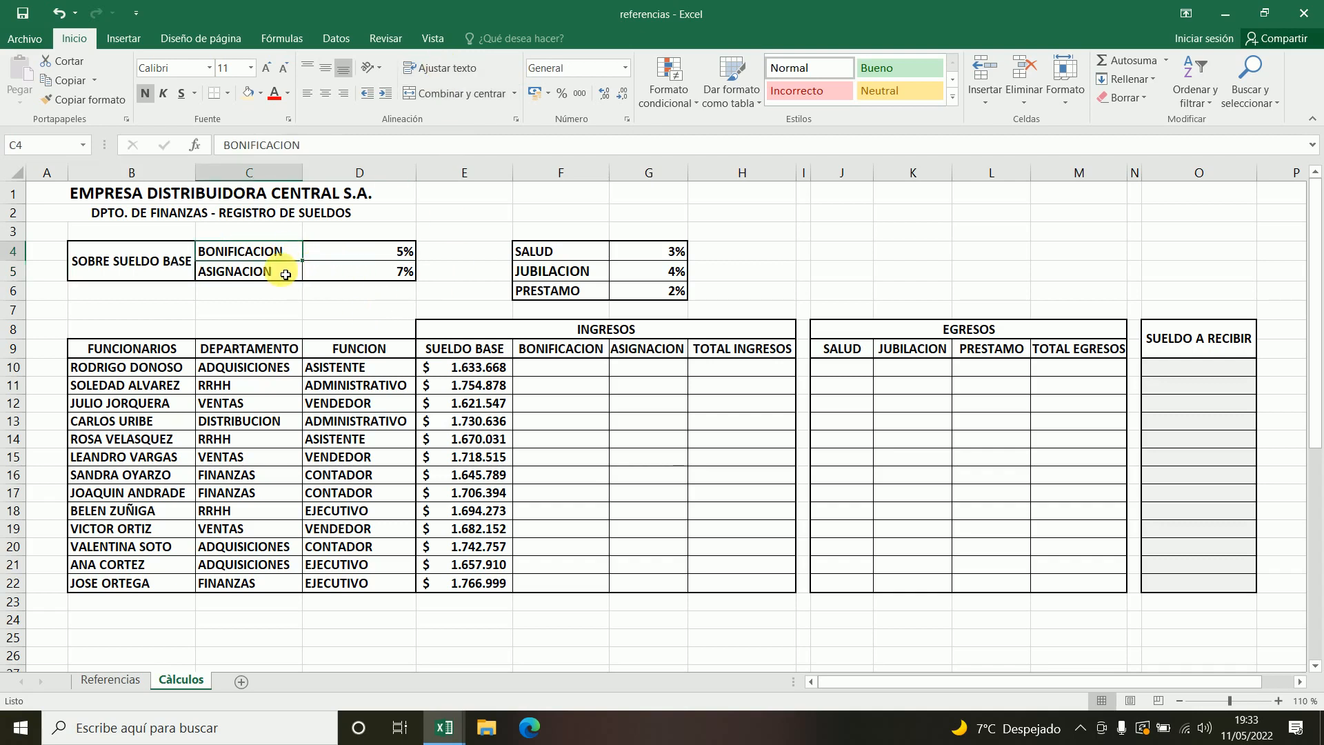
pyautogui.click(284, 274)
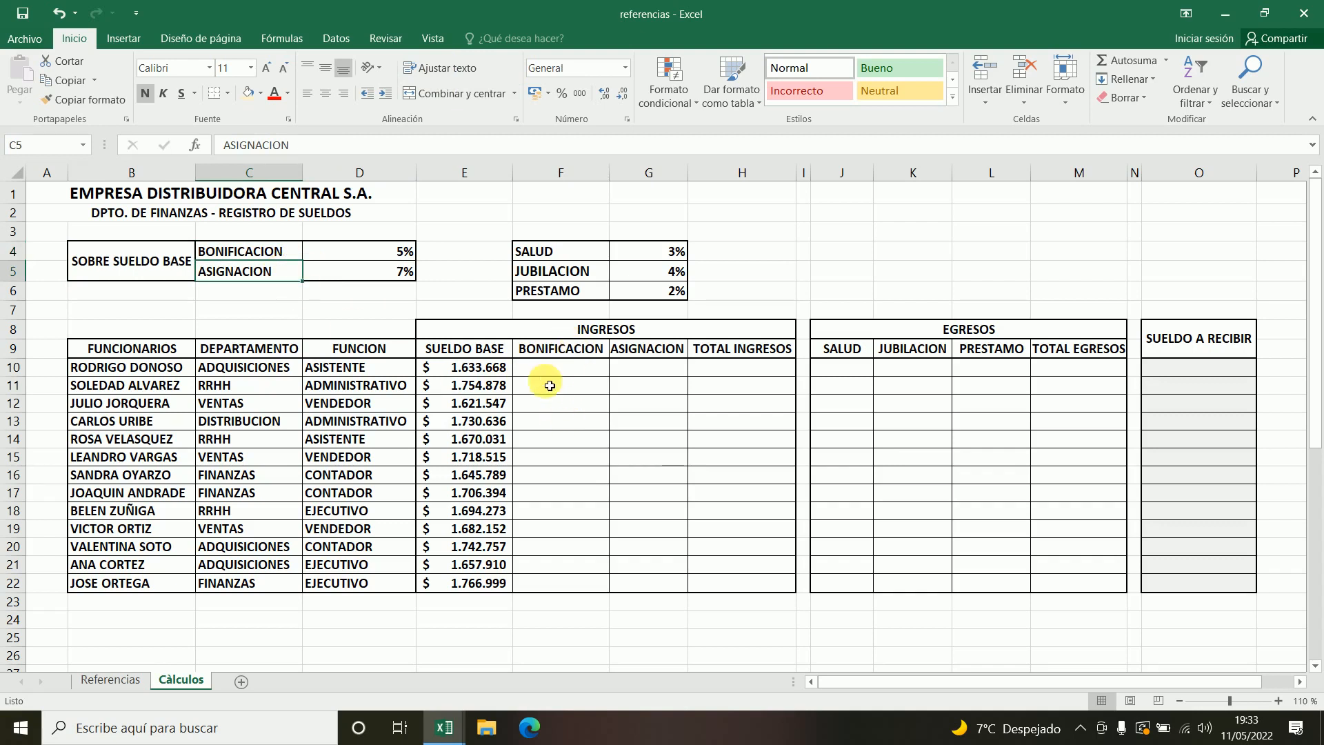
pyautogui.click(455, 368)
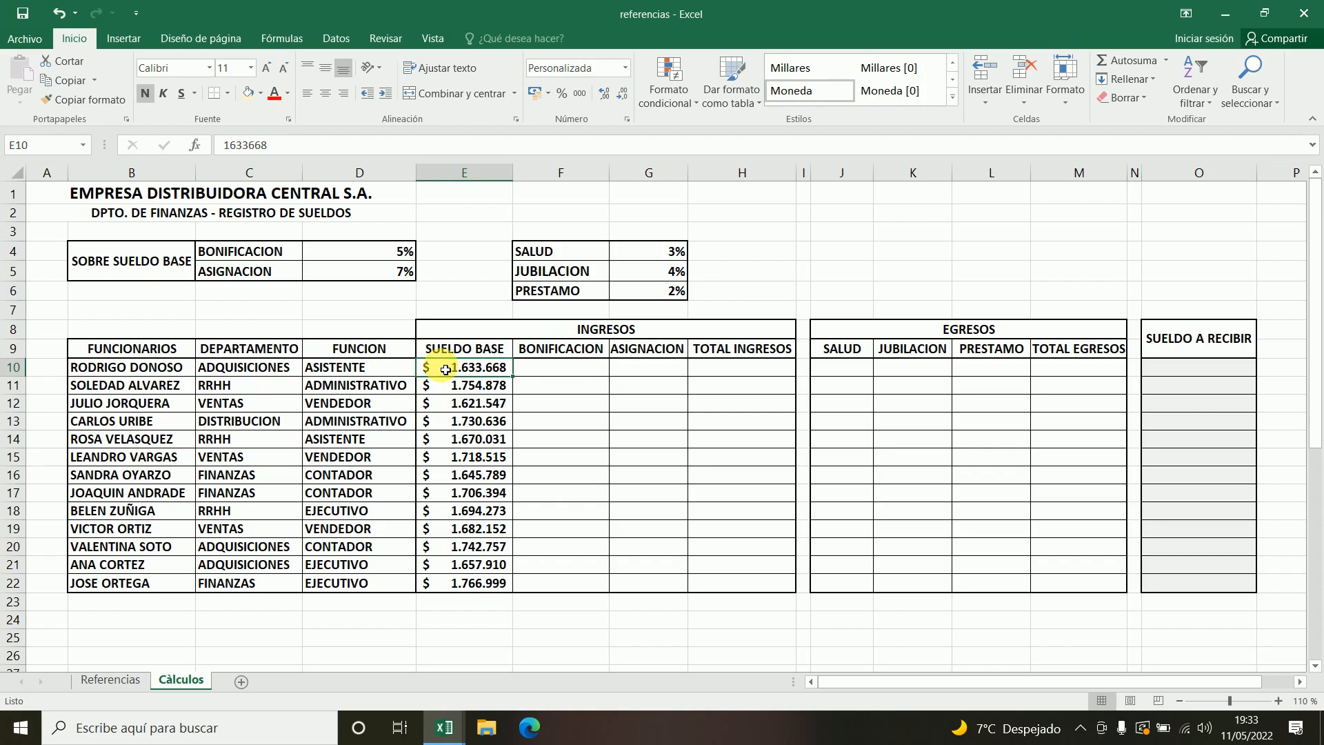
pyautogui.click(341, 254)
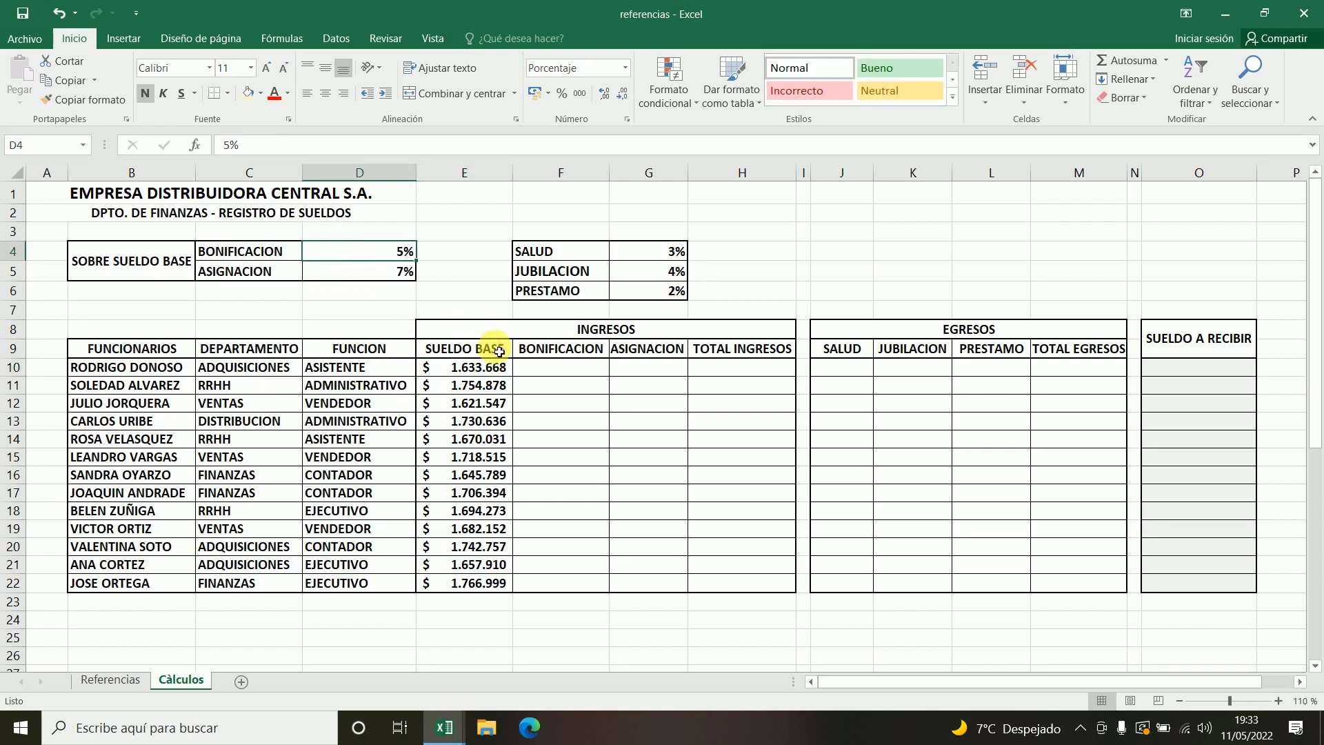
# Step: Enter the formula =PRODUCTO(E10;$D$4) in F10 to calculate the first employee's BONIFICACION from the base salary
pyautogui.click(543, 374)
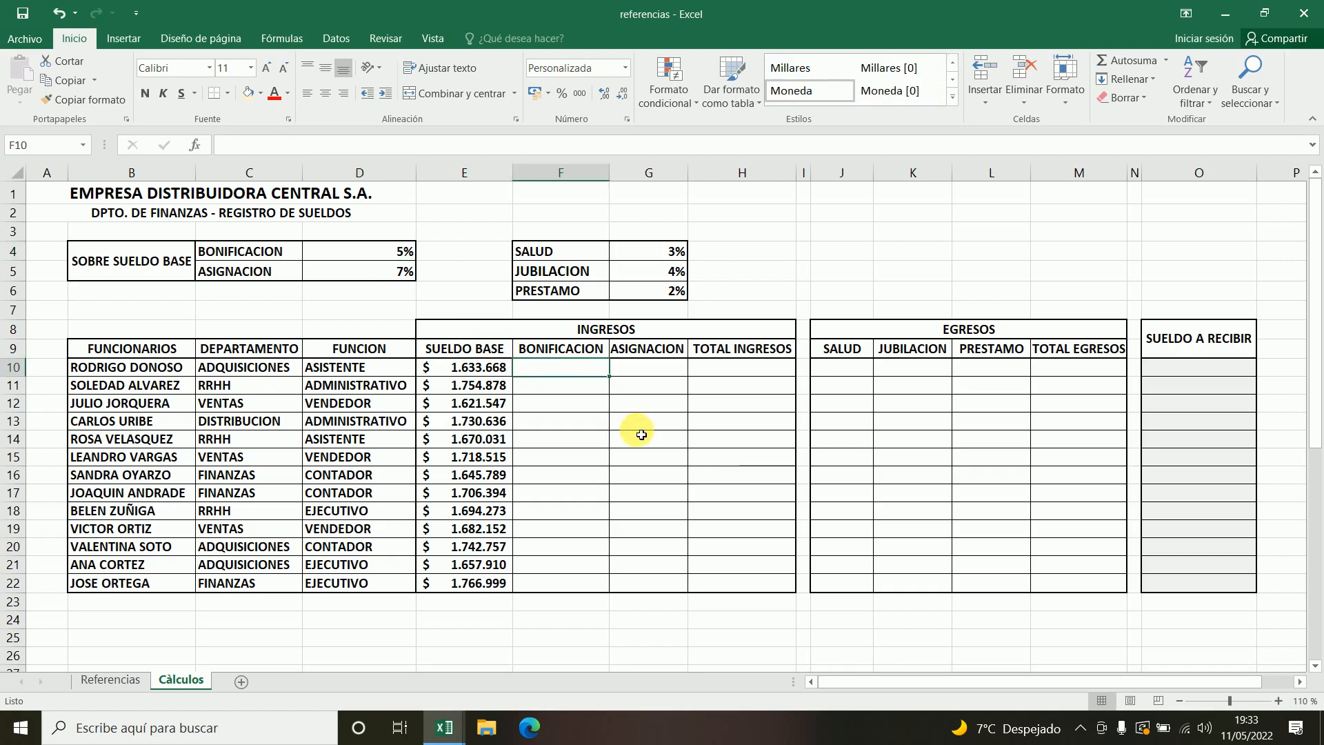
pyautogui.write('=')
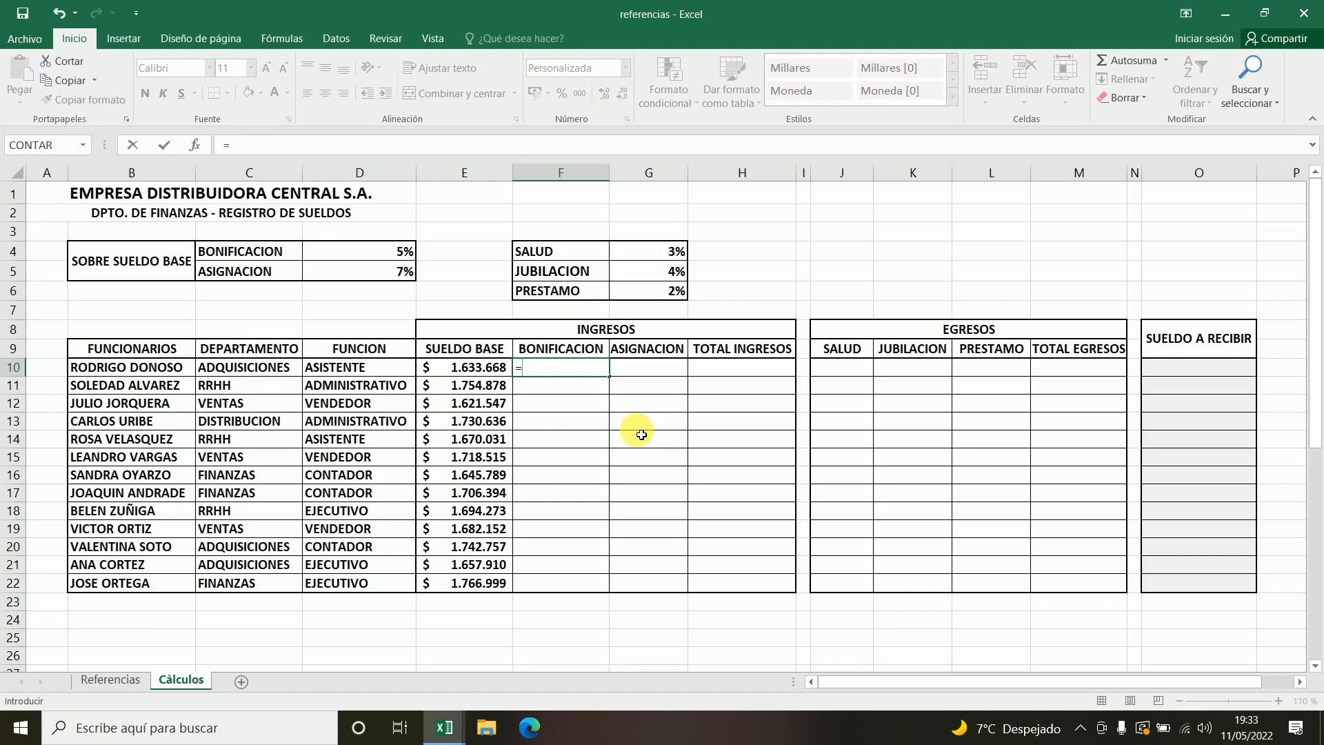
pyautogui.write('PRODUC')
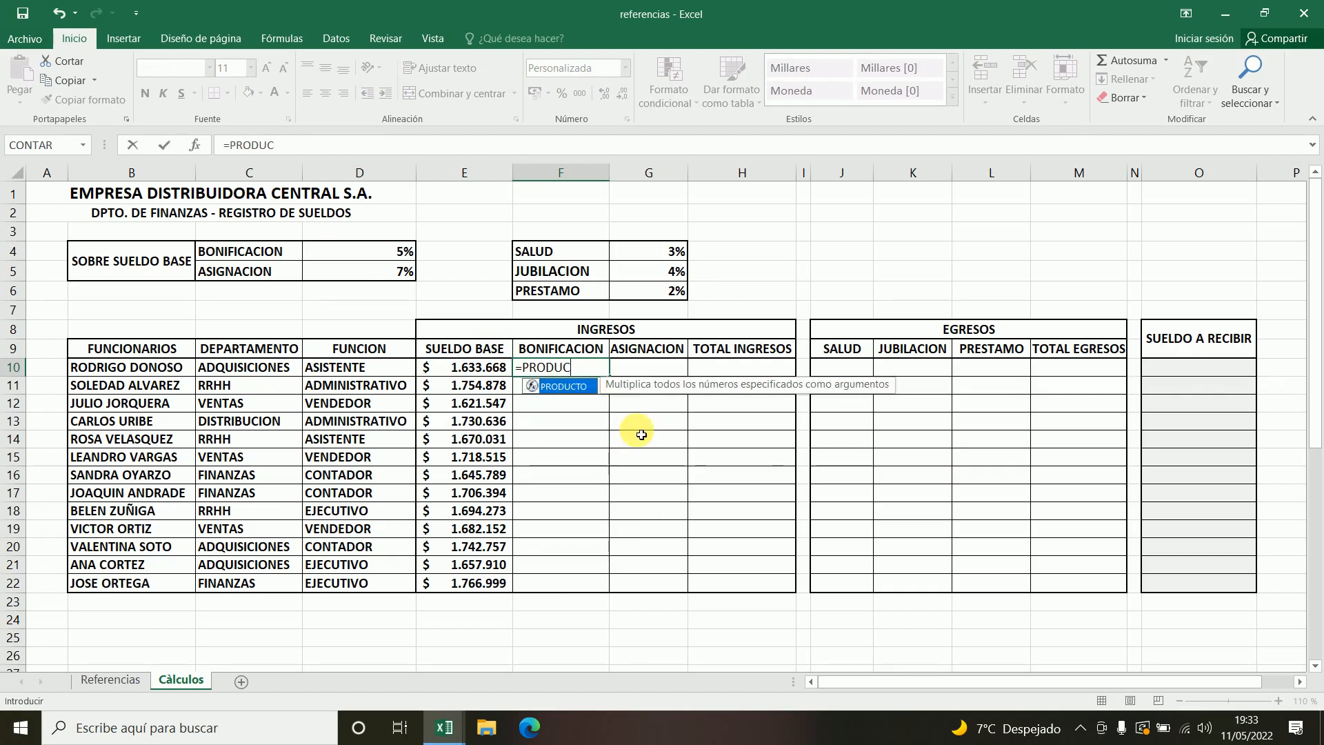
pyautogui.write('TO(')
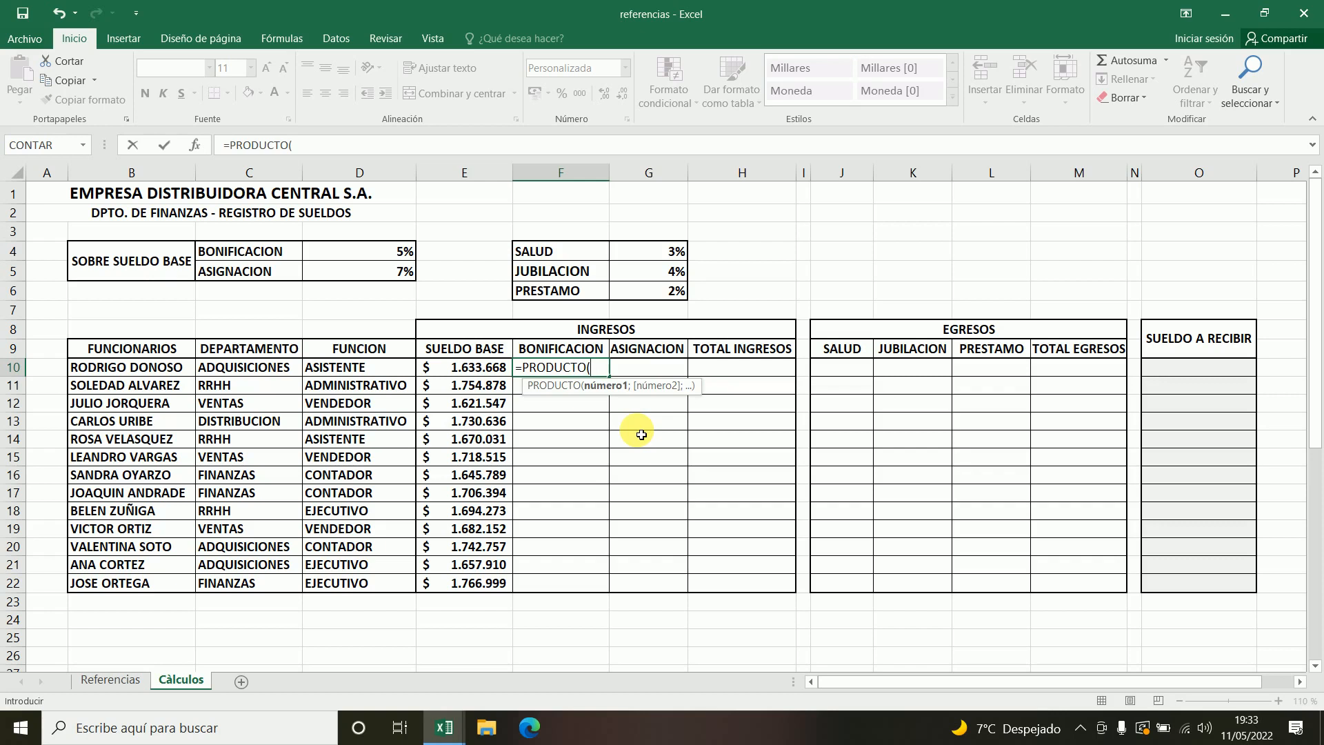
pyautogui.click(460, 371)
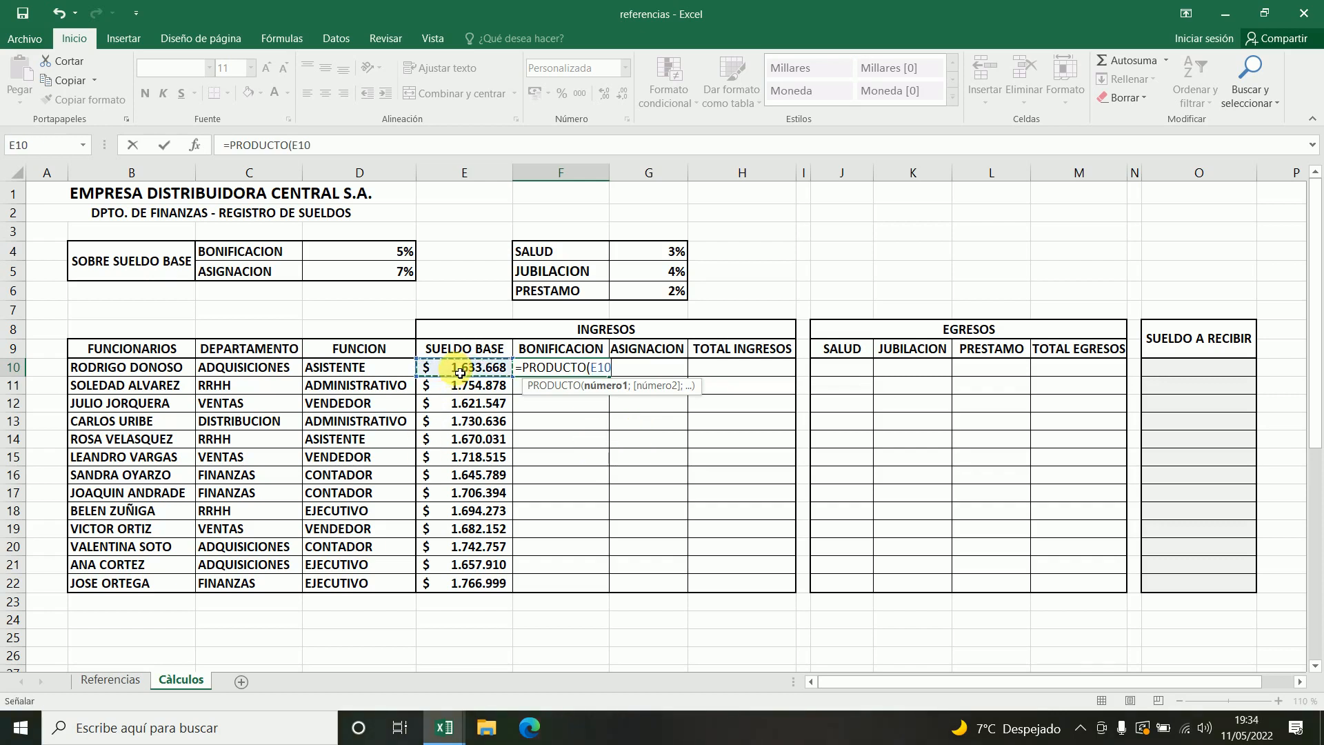
pyautogui.write(';')
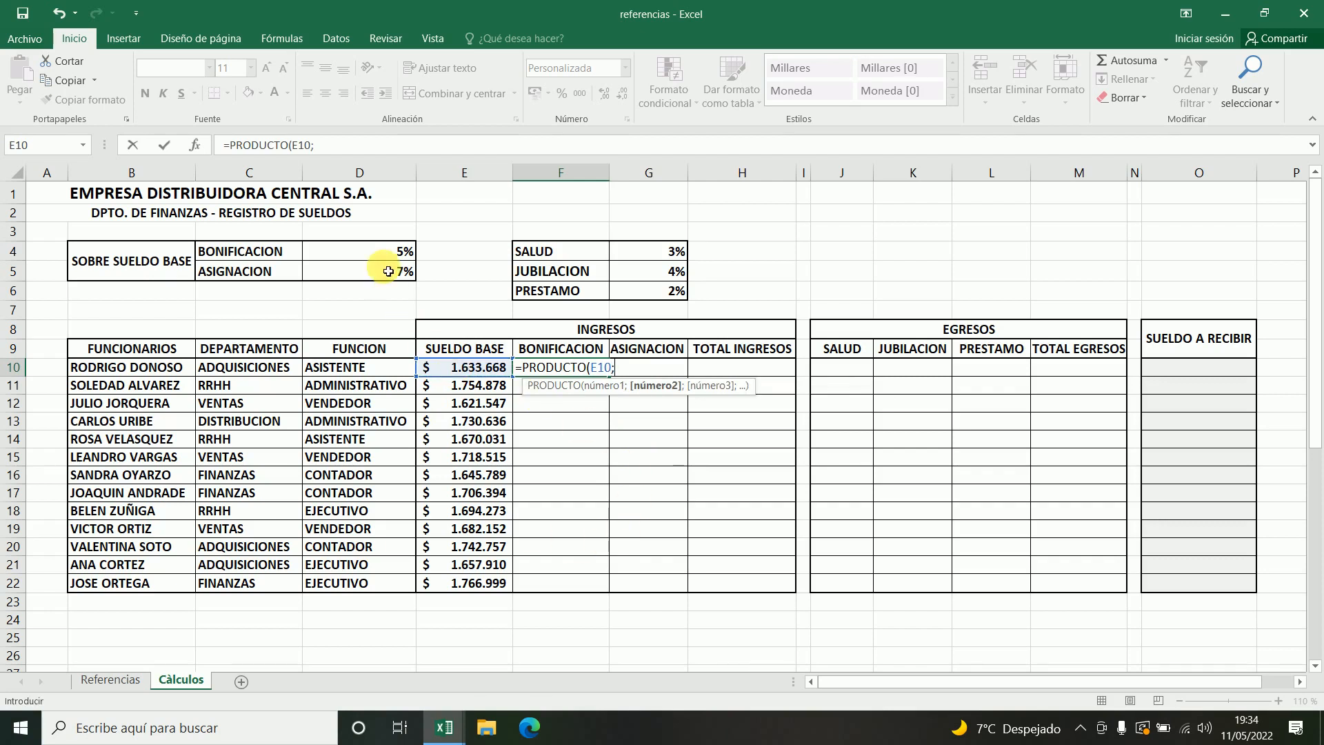
pyautogui.click(349, 258)
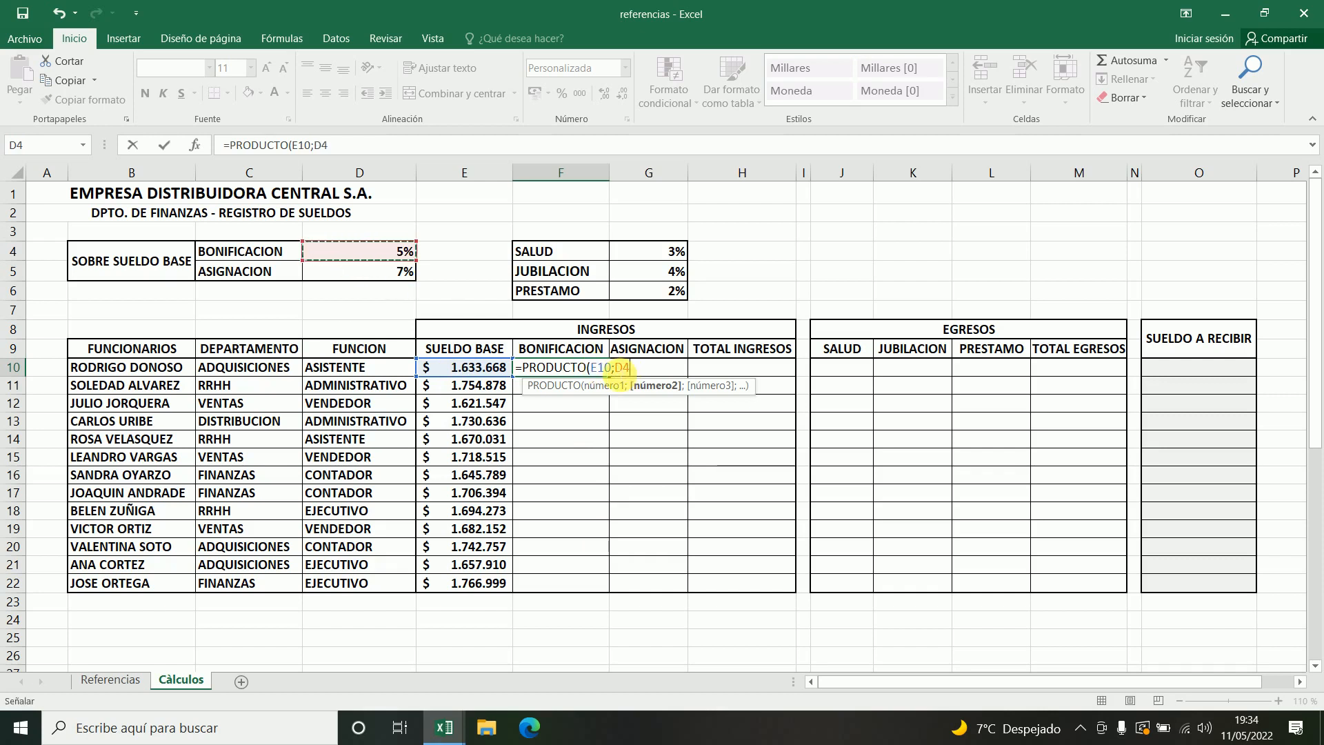
pyautogui.click(617, 367)
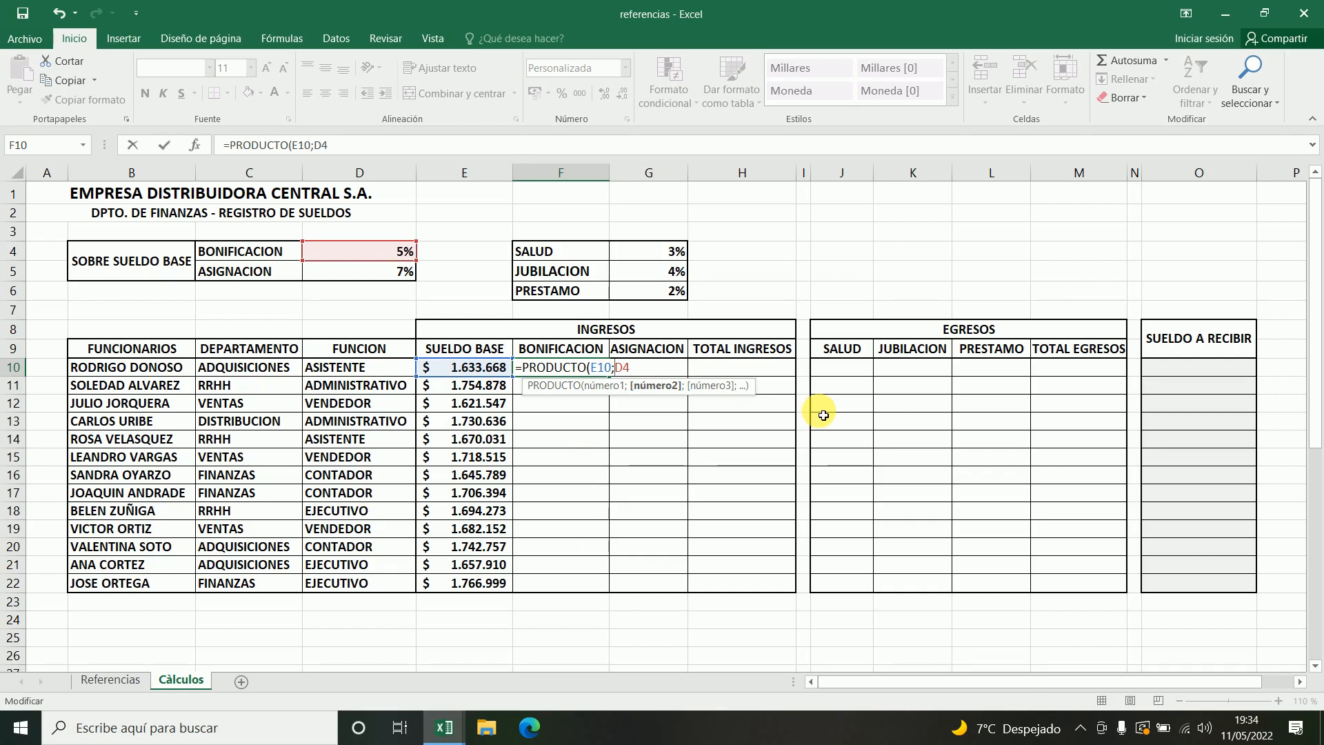
pyautogui.write('$D$4')
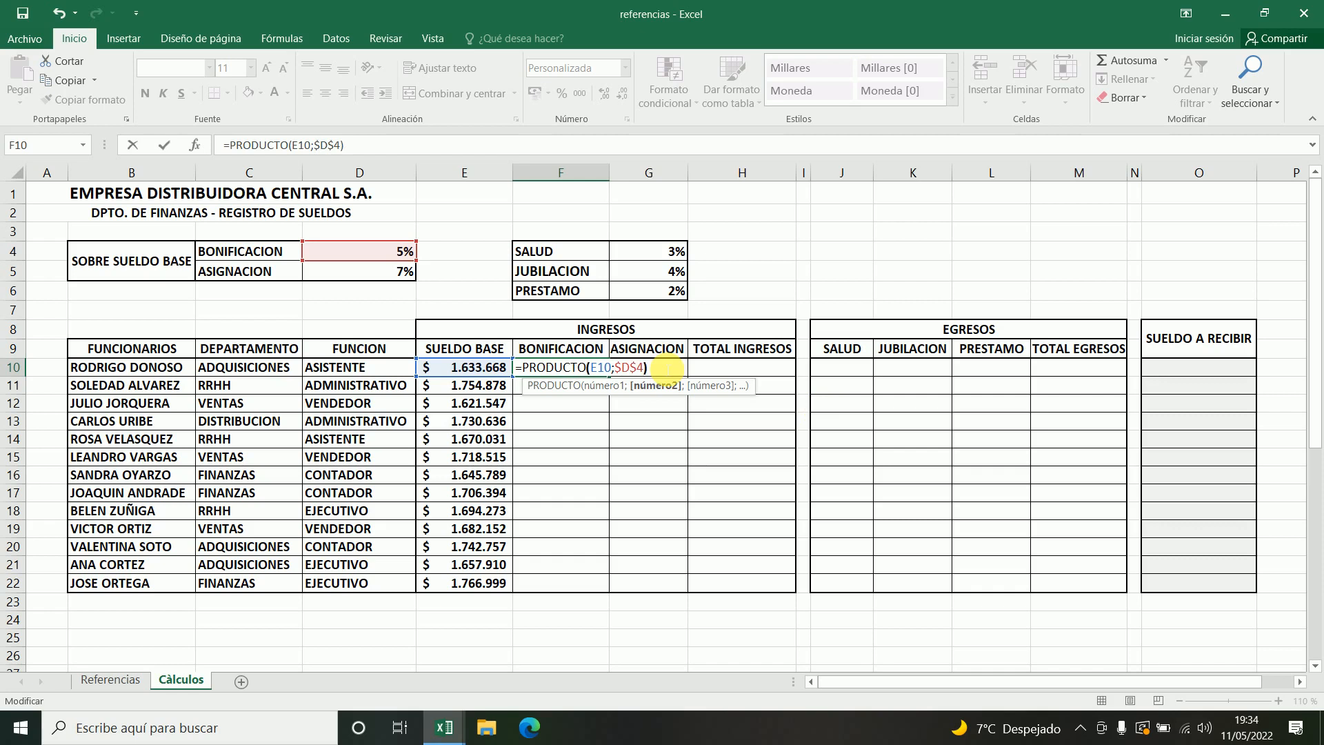
pyautogui.write(')')
pyautogui.press('Return')
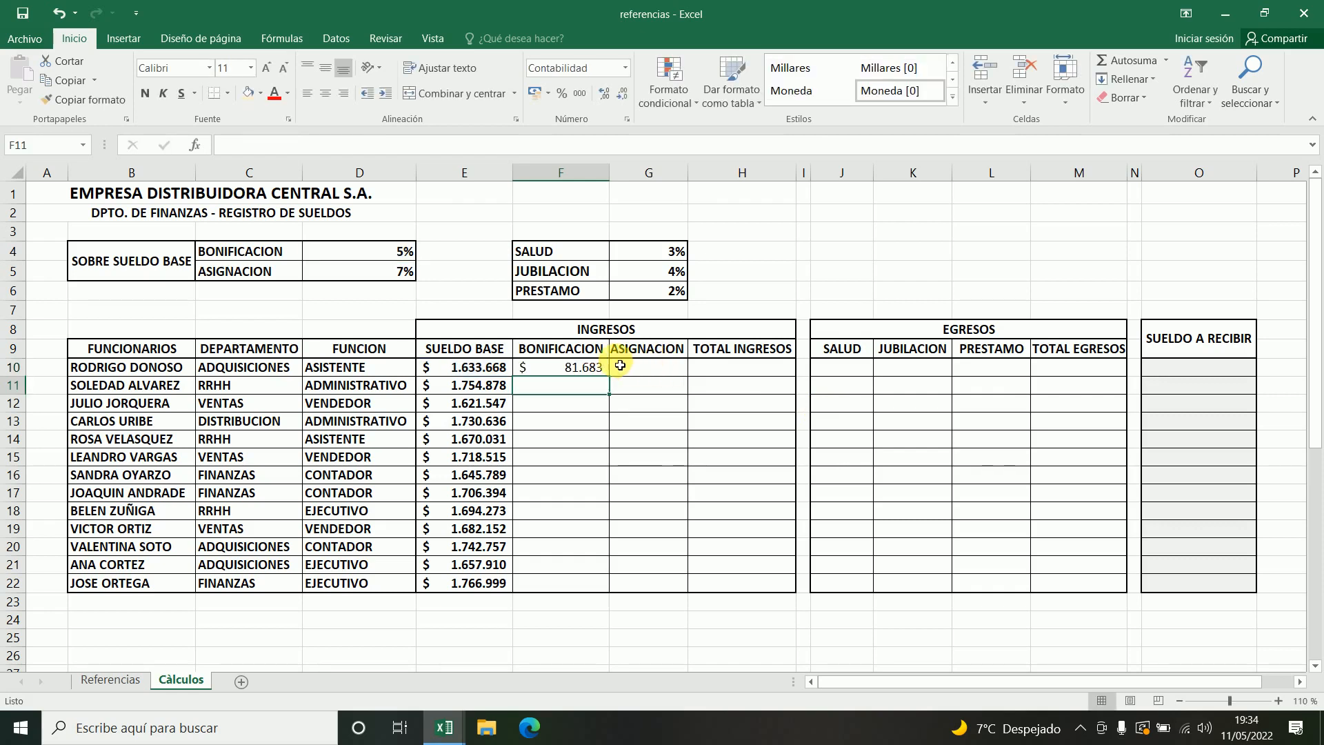
# Step: Copy the bonus formula from F10 down the BONIFICACION column to F22
pyautogui.click(592, 372)
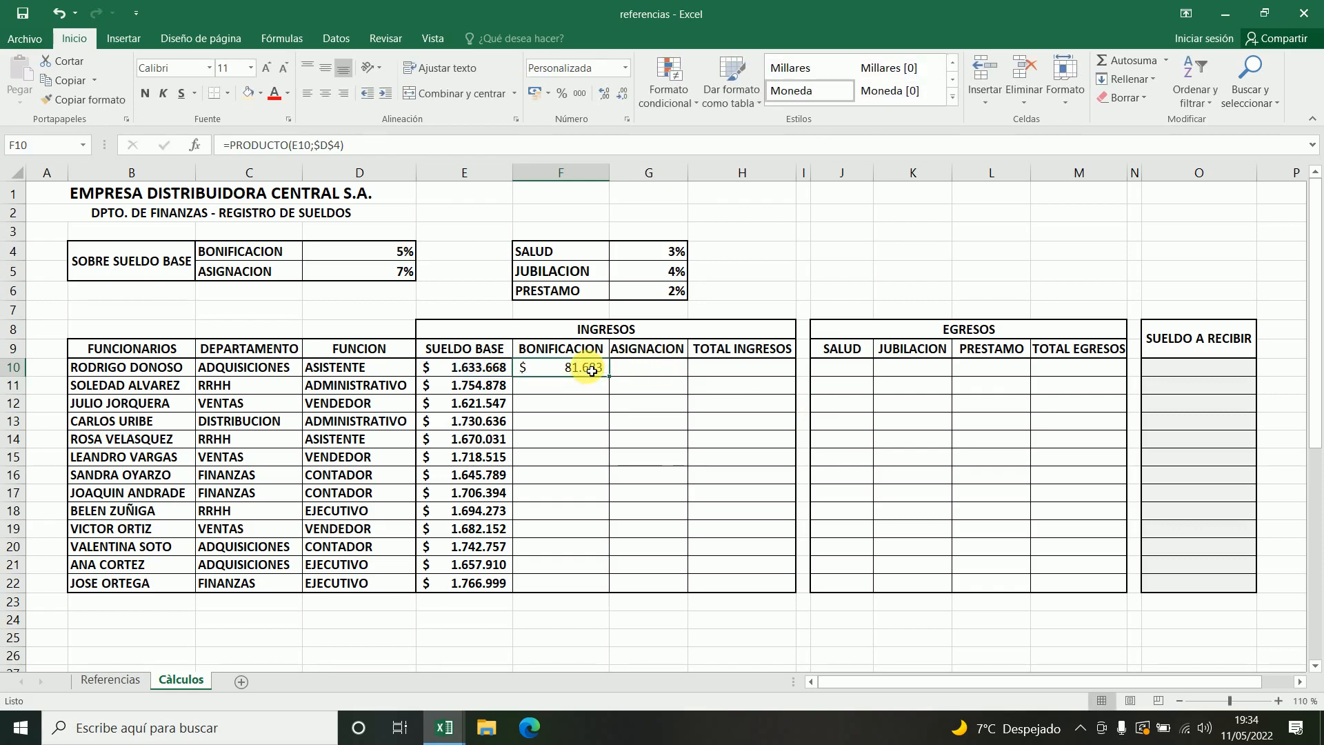
pyautogui.click(1279, 701)
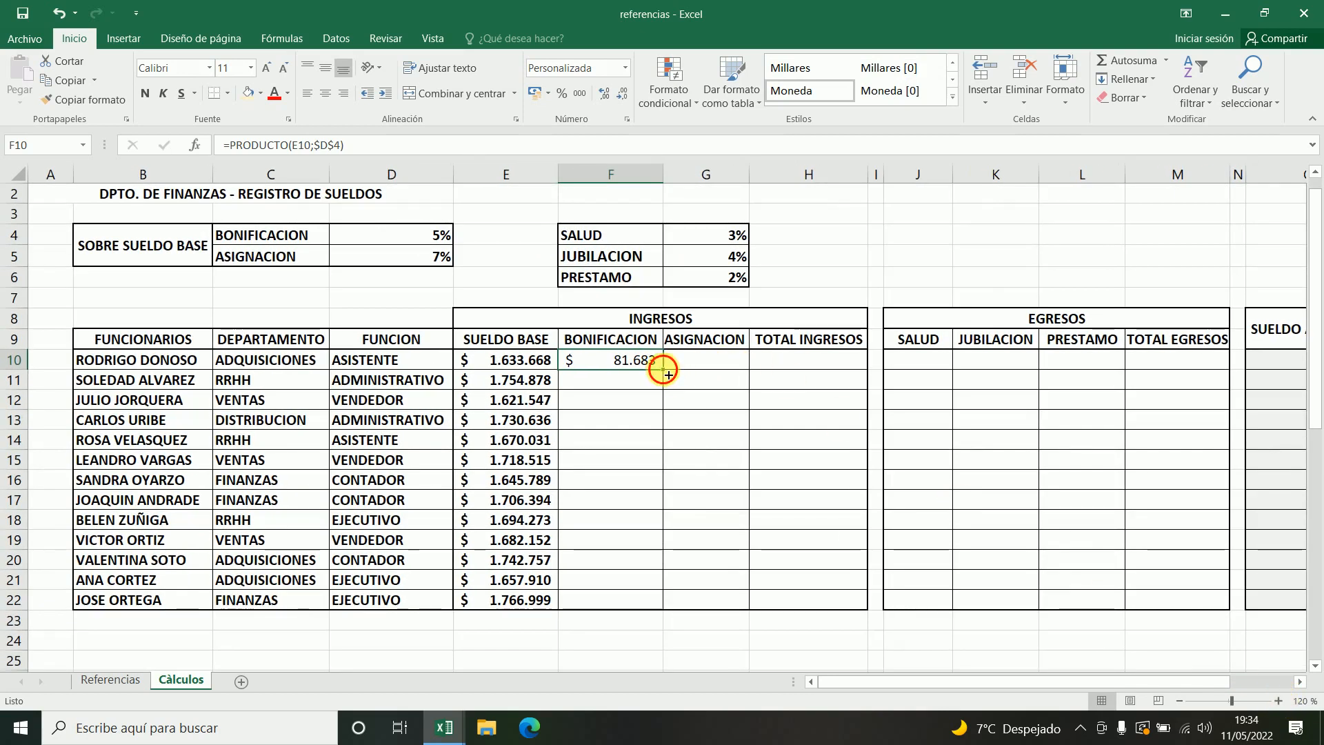
pyautogui.moveTo(663, 371); pyautogui.dragTo(658, 608)
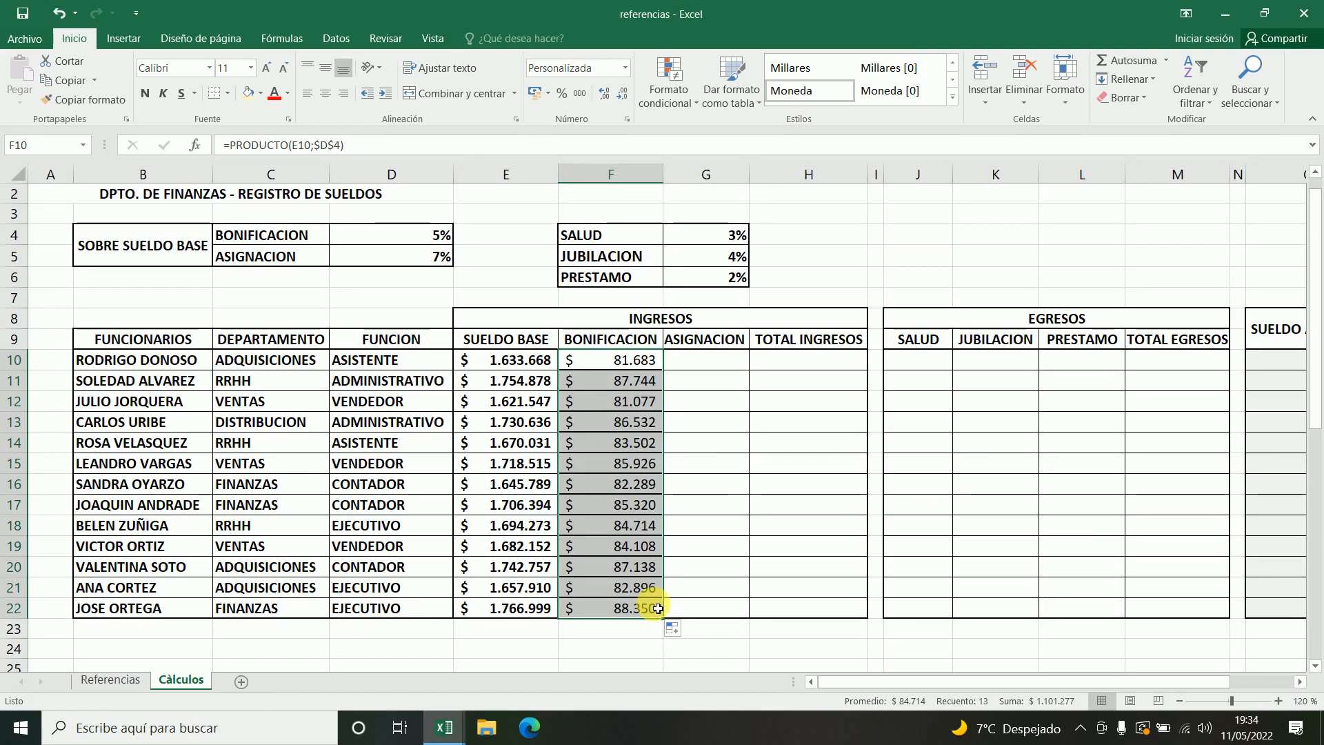
# Step: Inspect the copied BONIFICACION formulas, opening F15, F20 and F10 to check their base salary and bonus percentage references
pyautogui.click(607, 420)
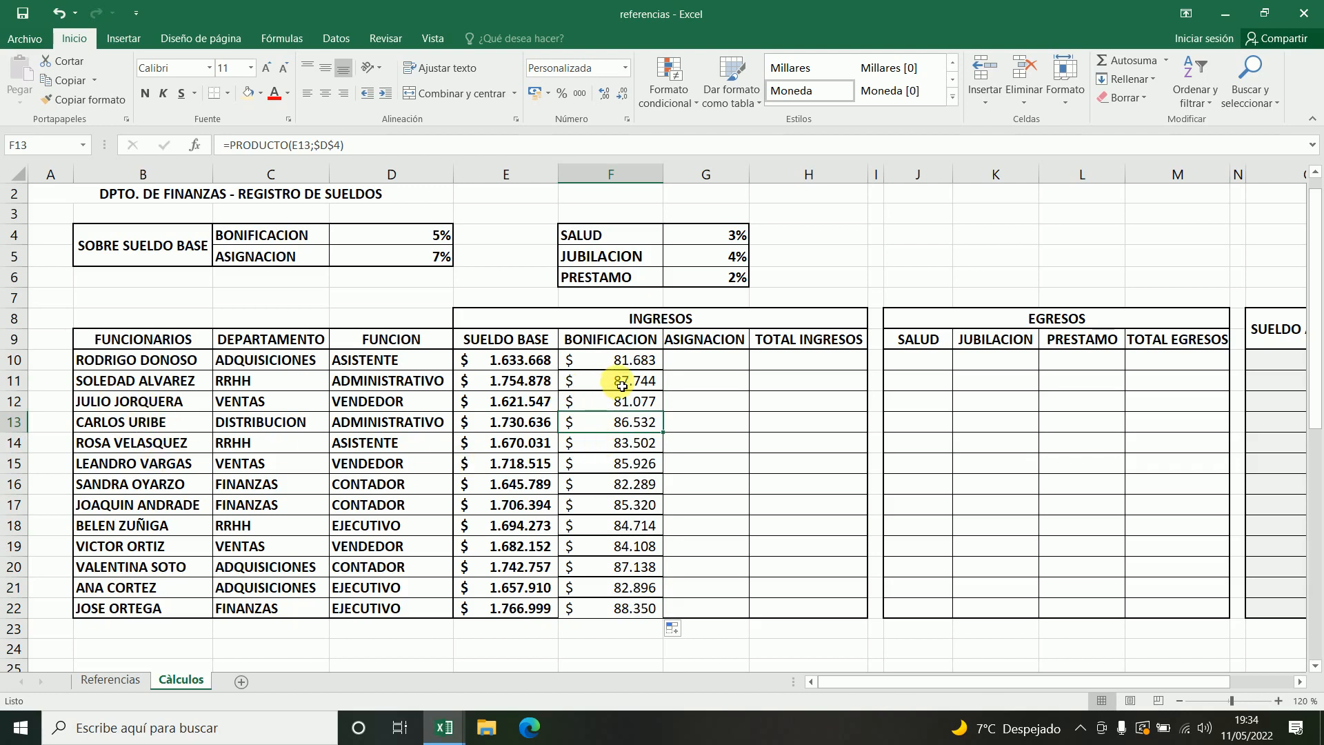
pyautogui.click(618, 504)
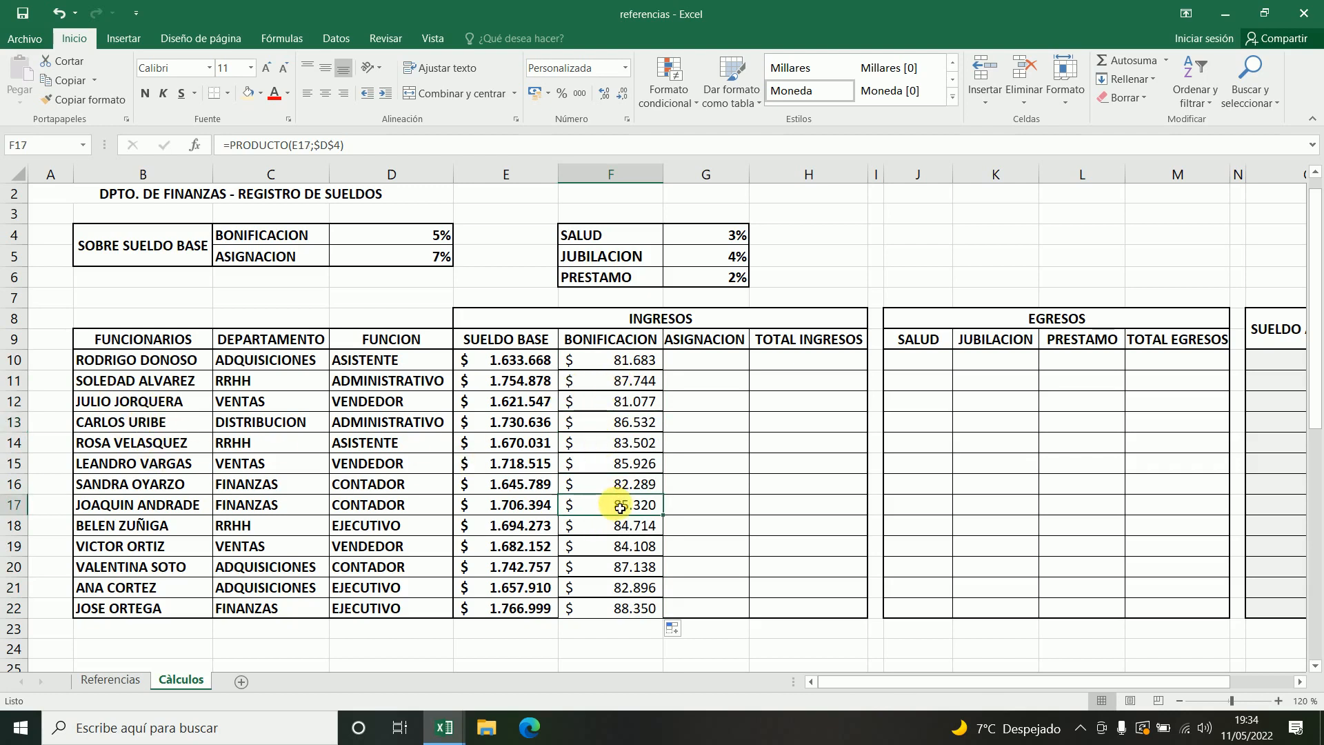
pyautogui.click(618, 467)
pyautogui.doubleClick(618, 467)
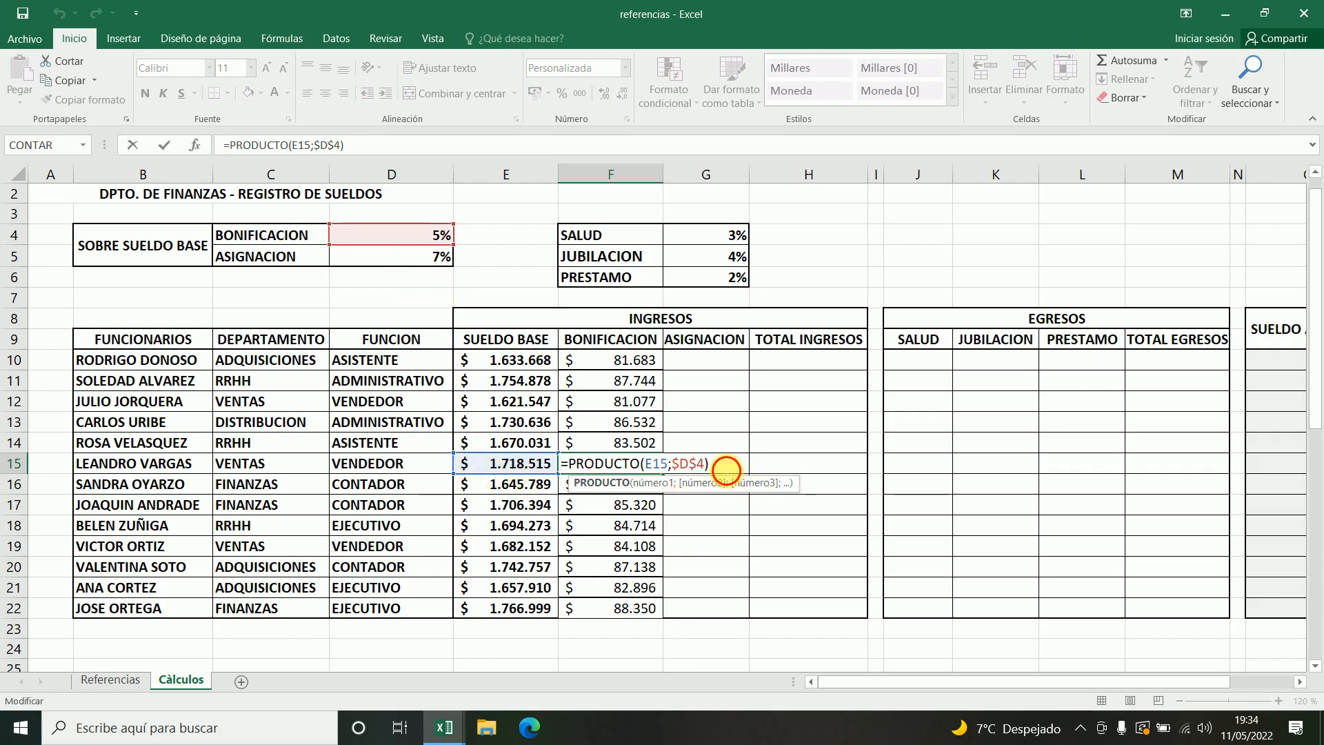
pyautogui.click(723, 469)
pyautogui.click(634, 566)
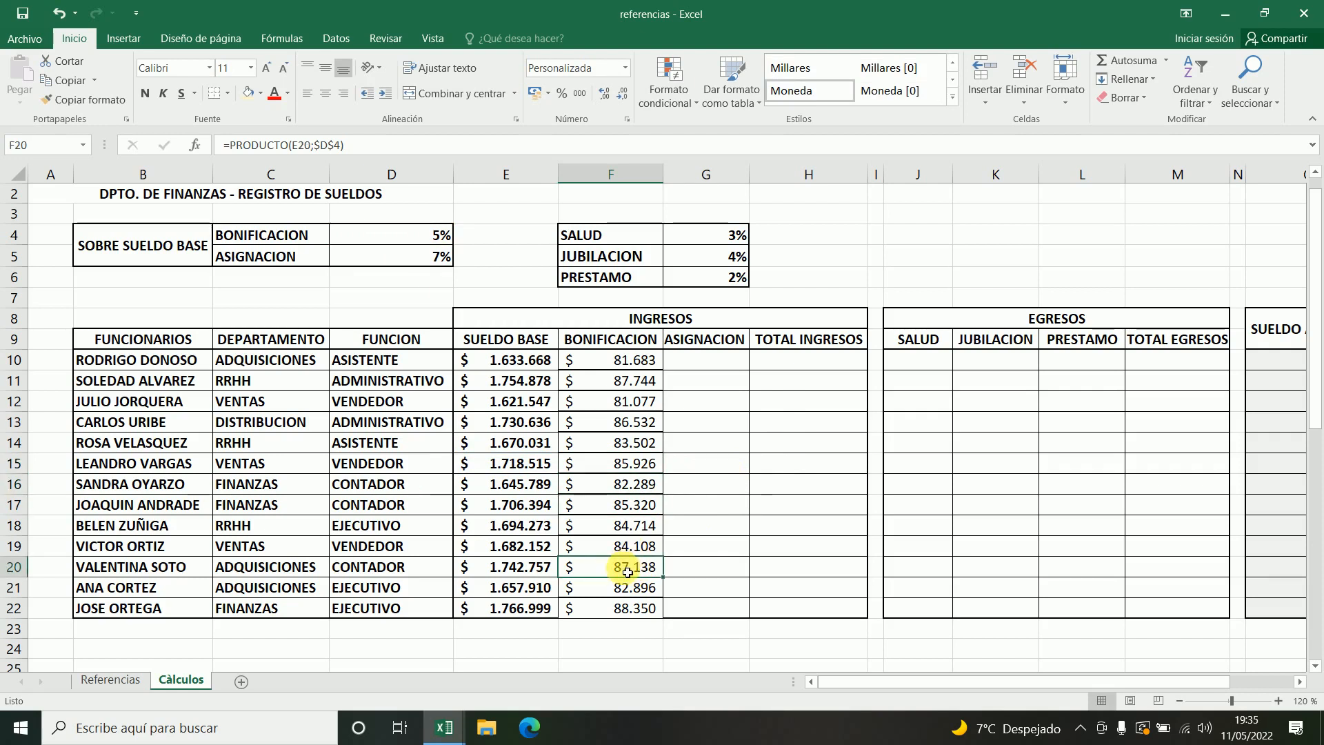
pyautogui.doubleClick(627, 572)
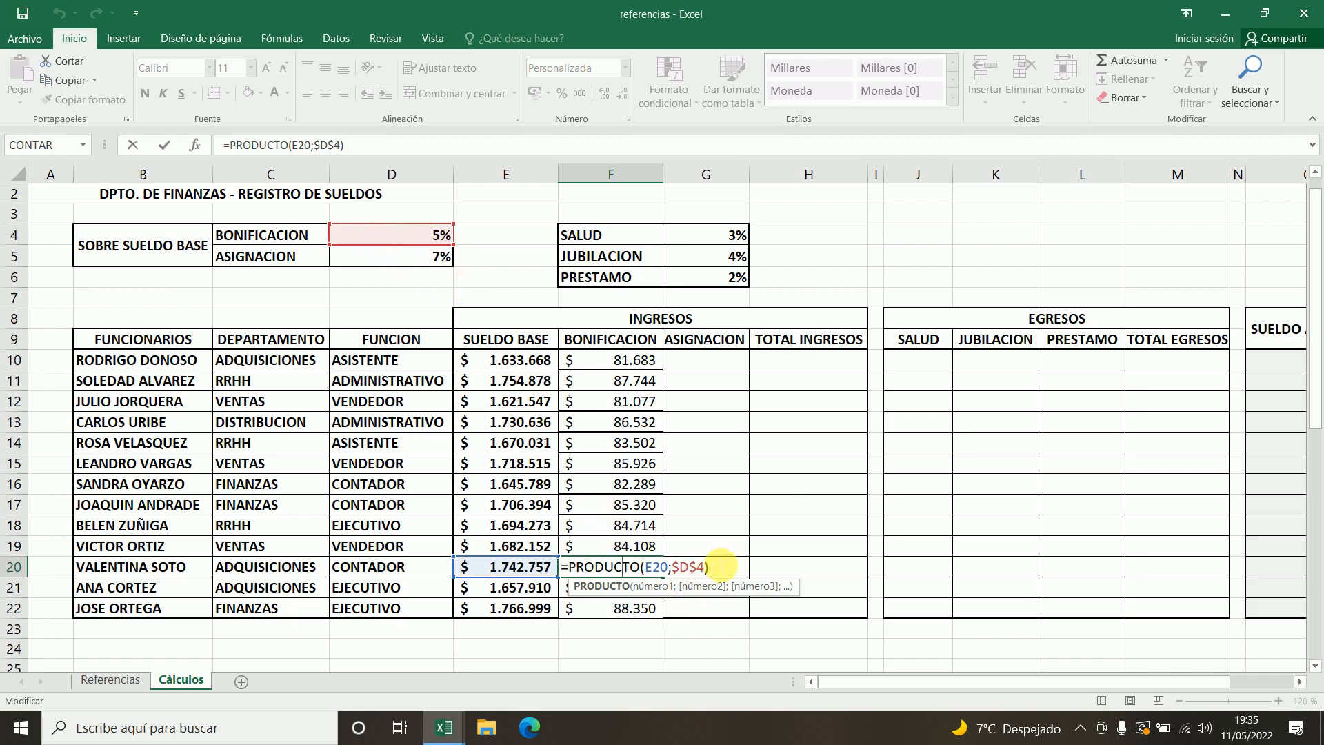
pyautogui.click(730, 570)
pyautogui.press('Return')
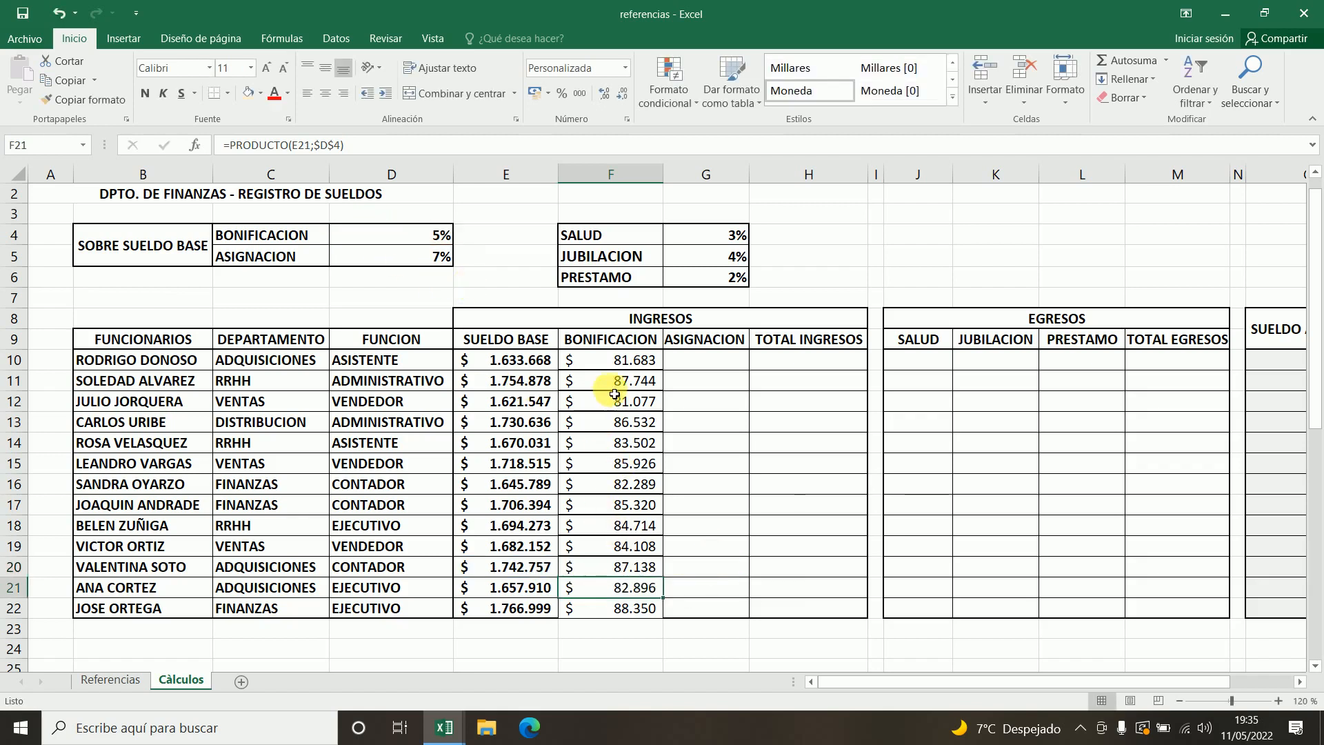
pyautogui.doubleClick(624, 360)
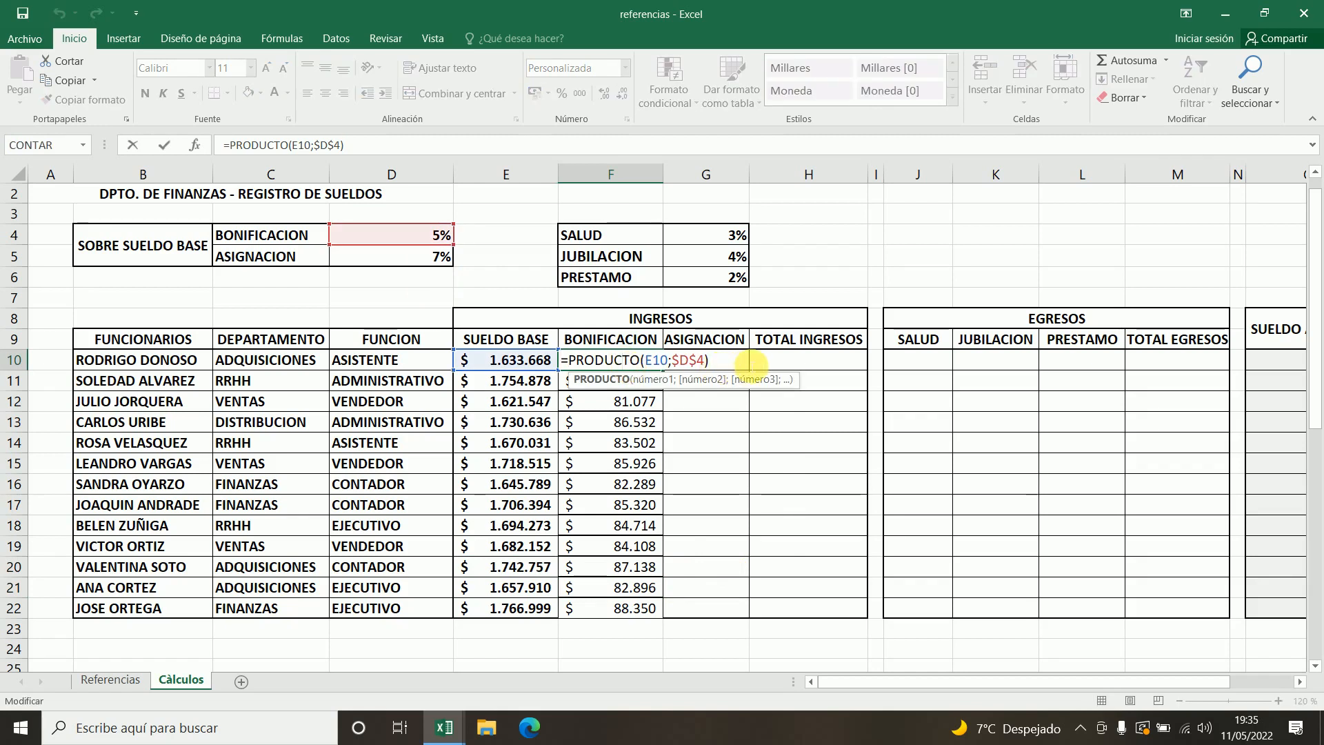
pyautogui.click(744, 364)
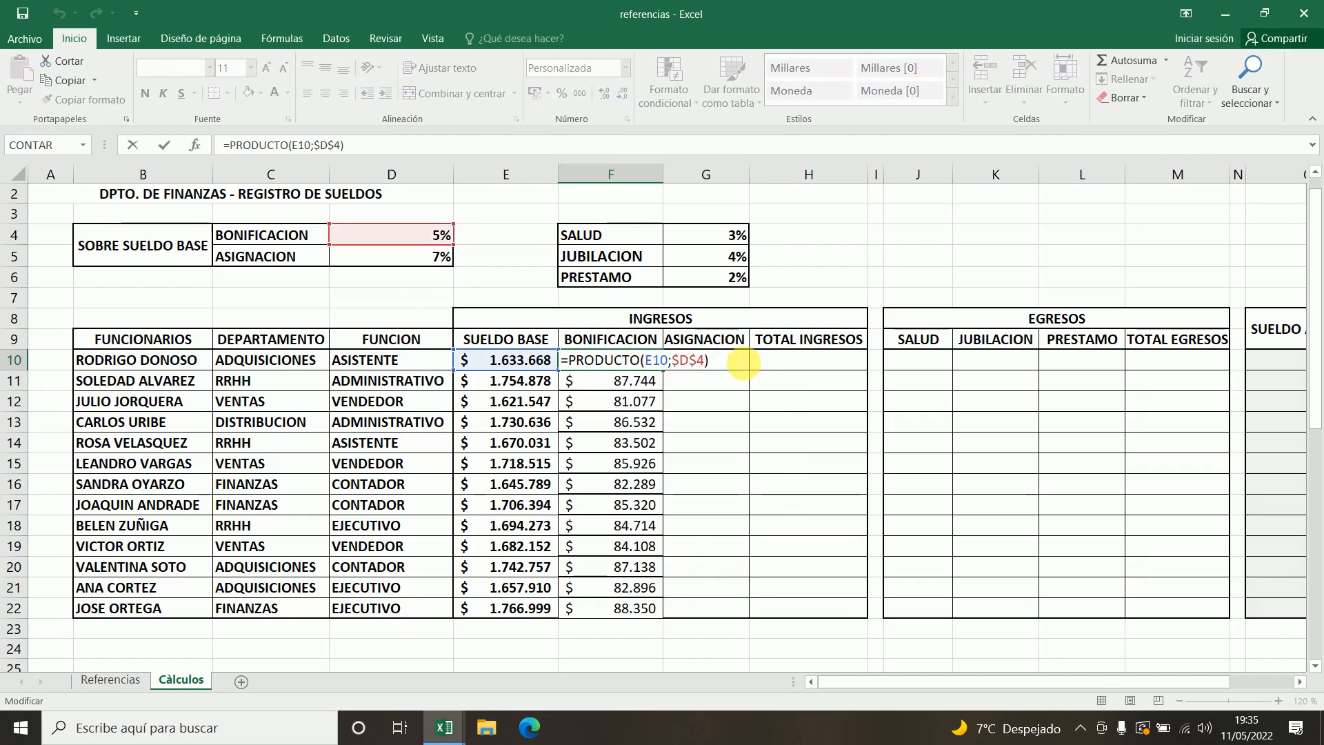
pyautogui.press('Return')
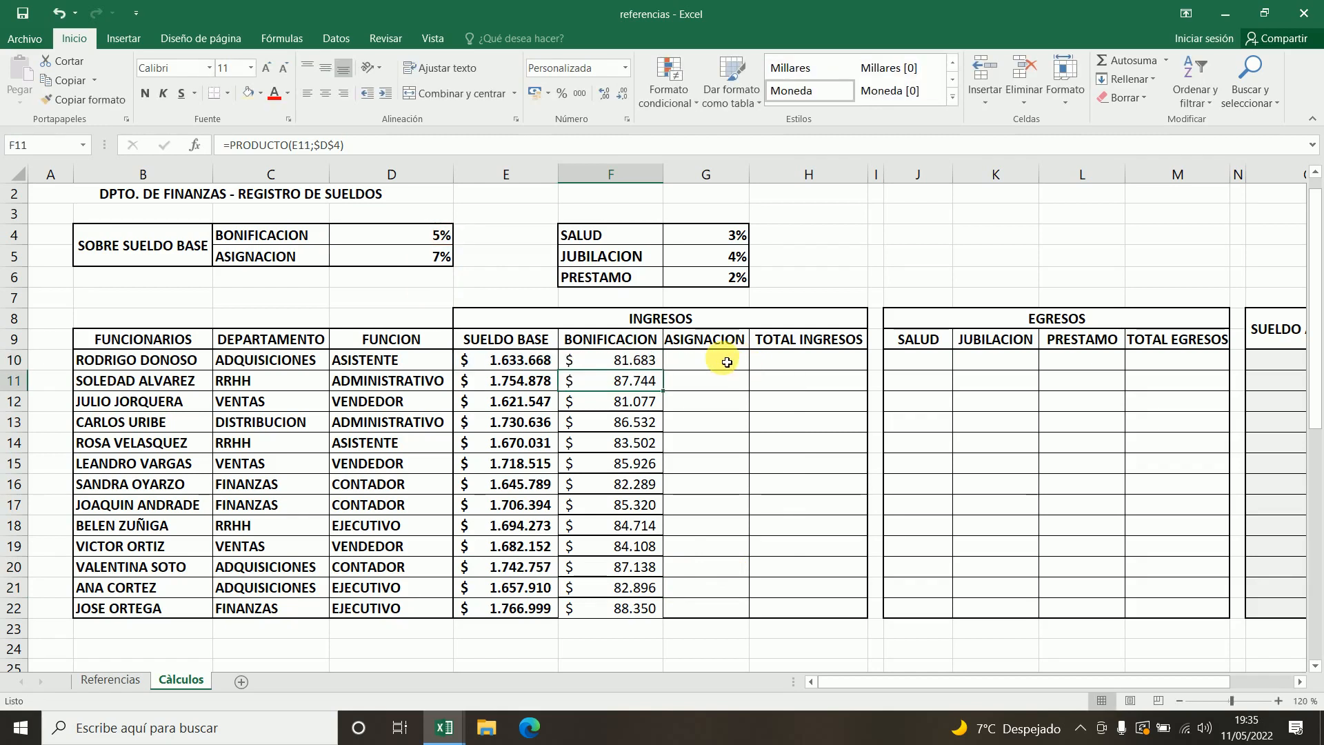
# Step: Enter =PRODUCTO(E10;$D$5) in G10 for the first employee's ASIGNACION and copy it down to G22
pyautogui.click(711, 361)
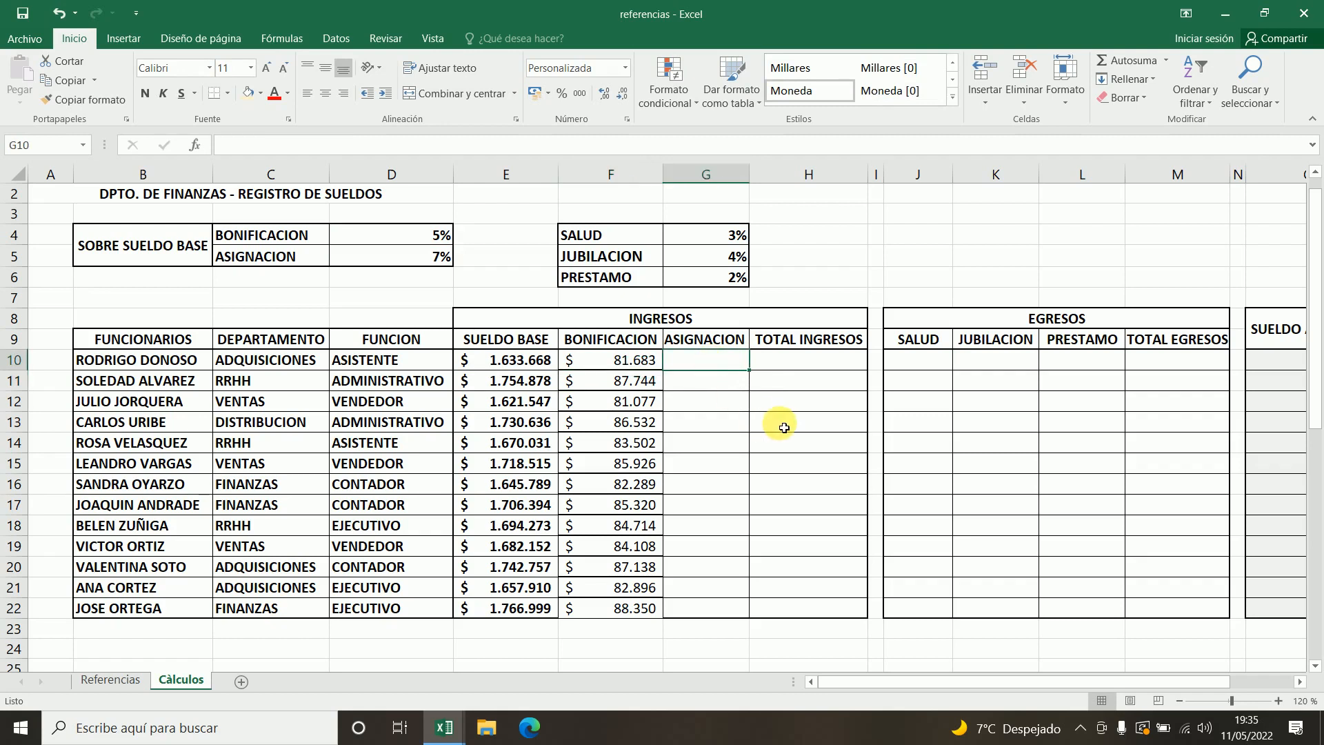
pyautogui.write('=')
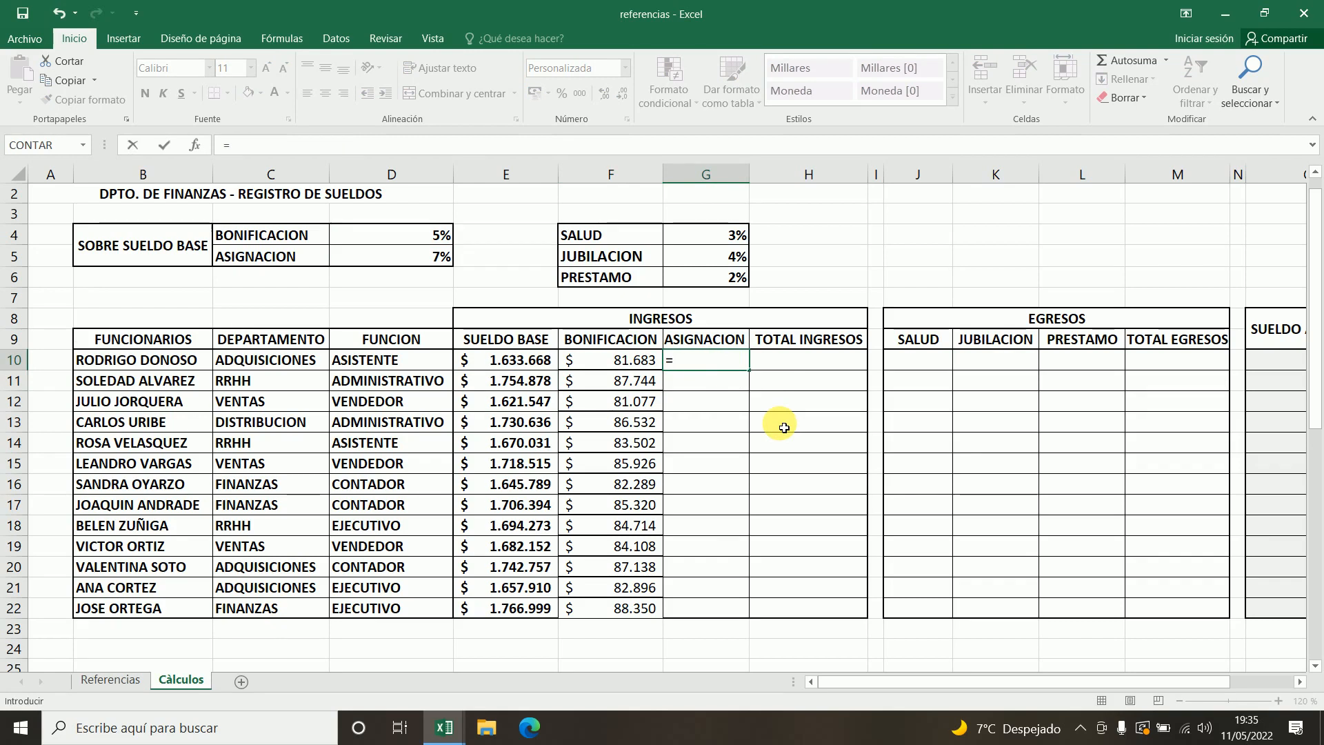
pyautogui.write('PRODUCTO')
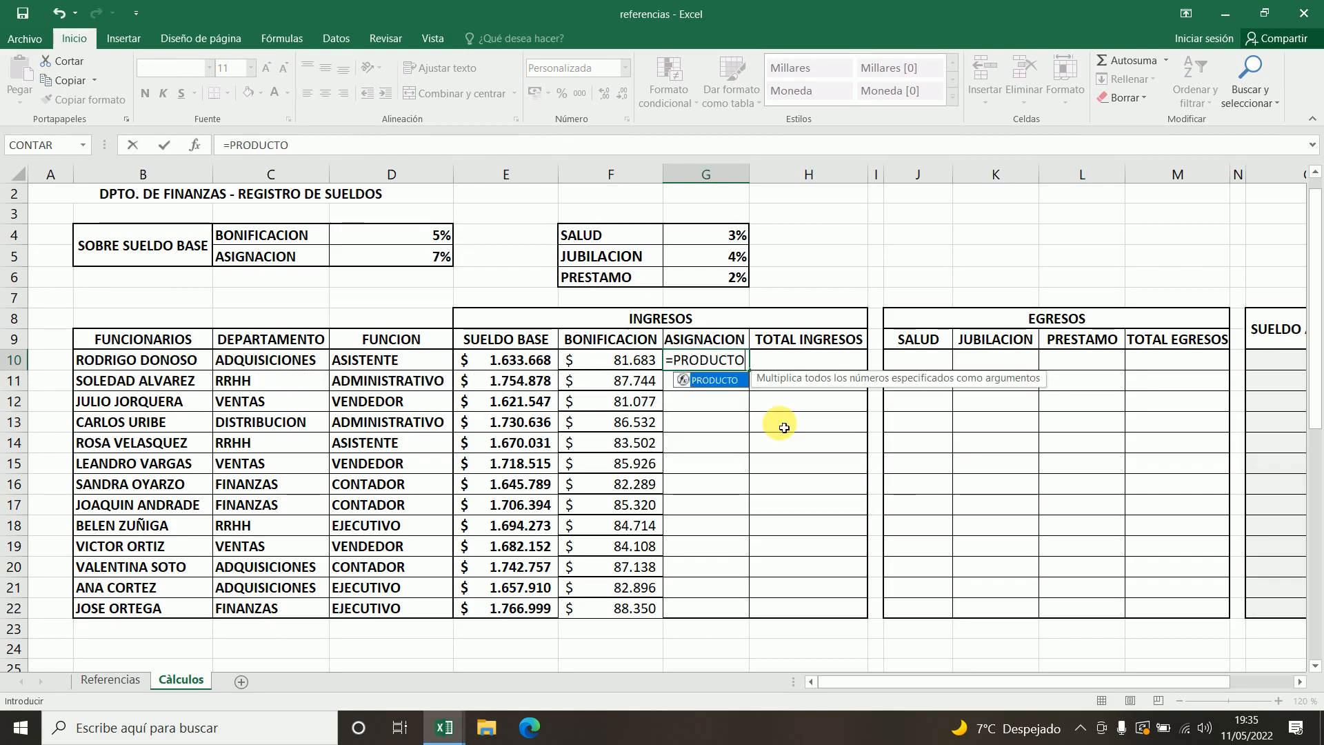
pyautogui.write('(')
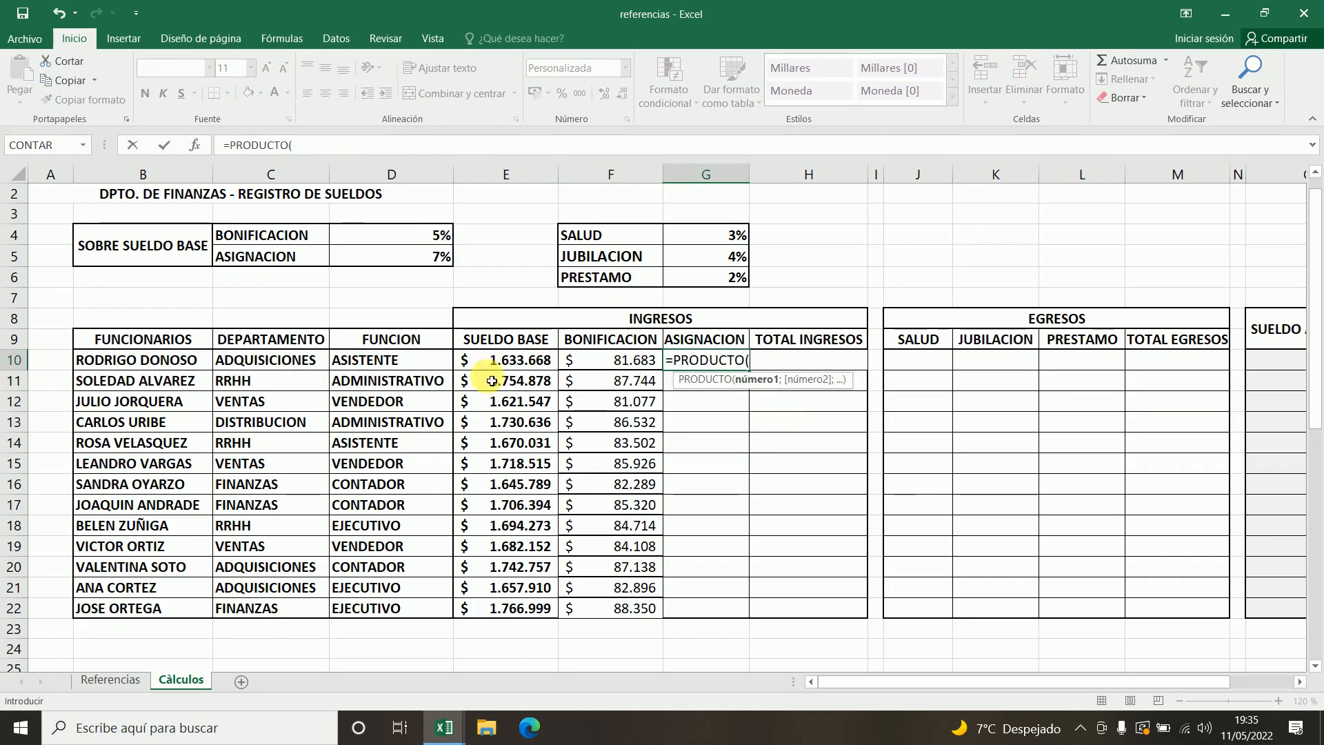
pyautogui.click(485, 365)
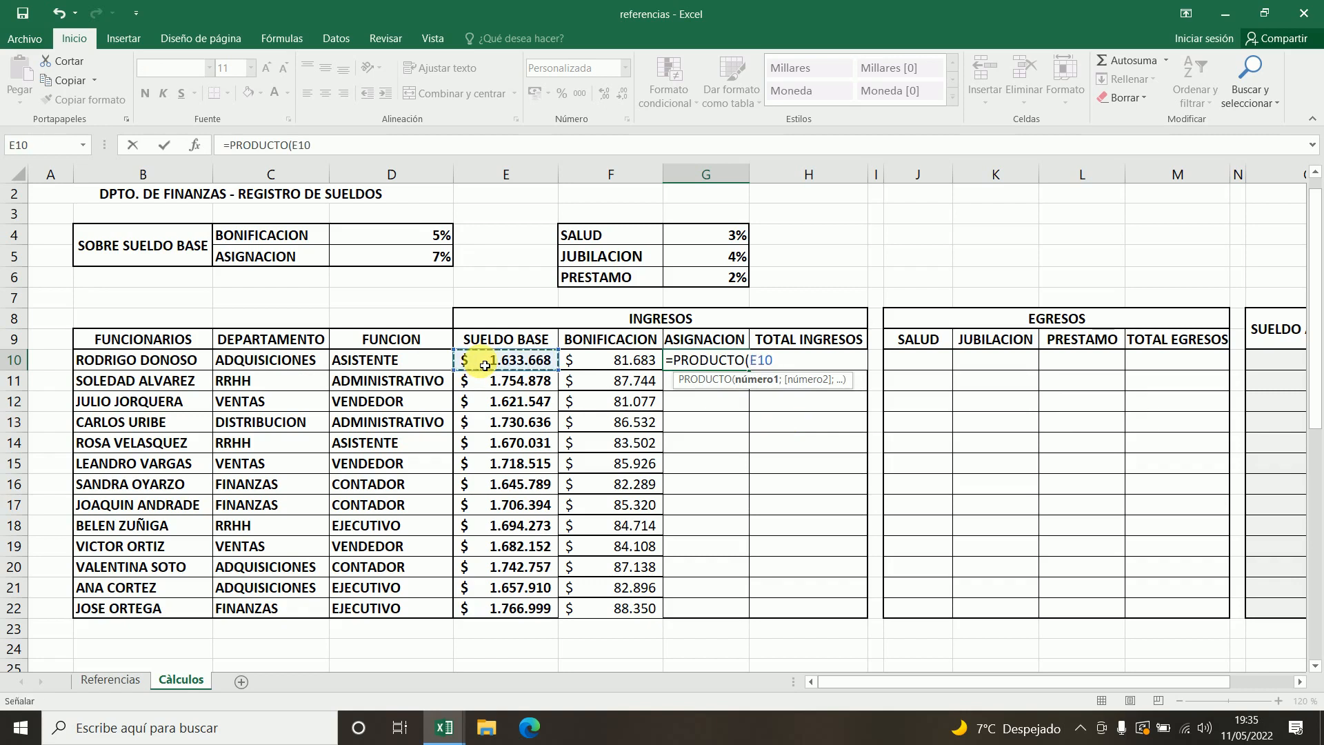
pyautogui.write(';')
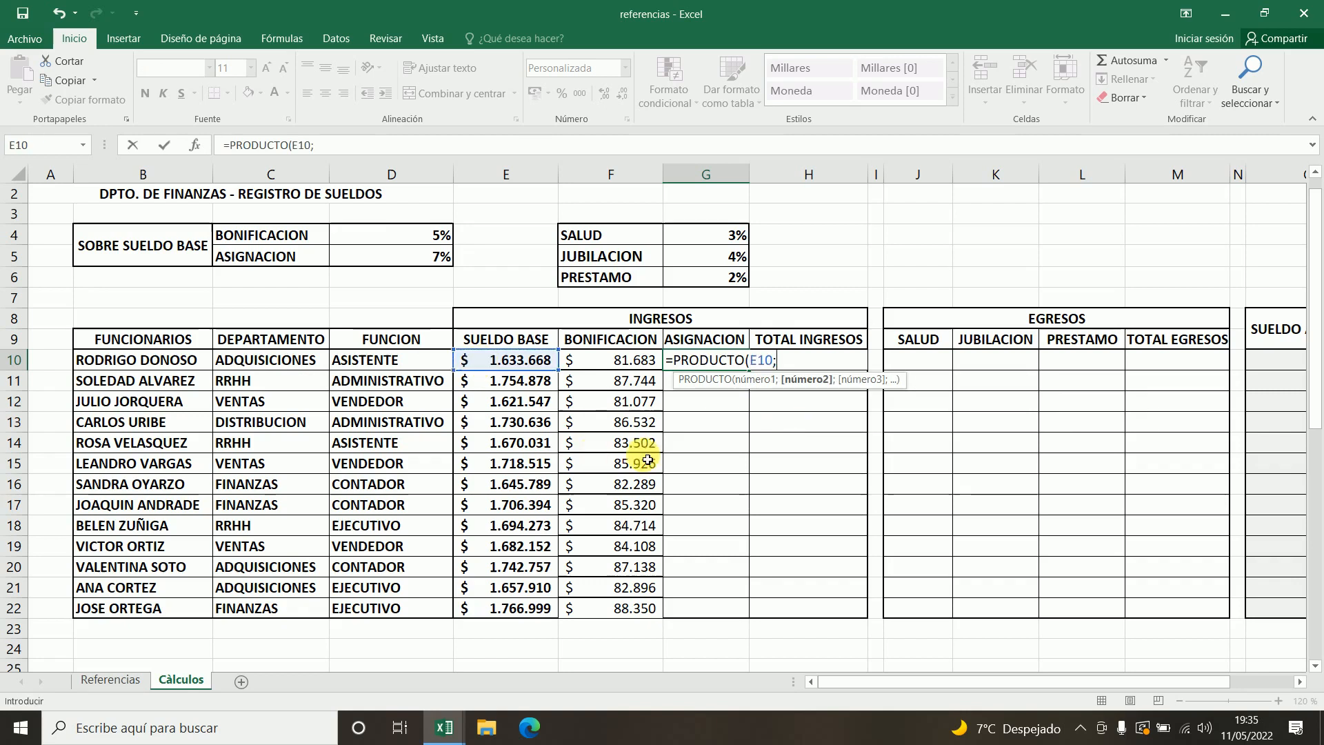
pyautogui.click(390, 256)
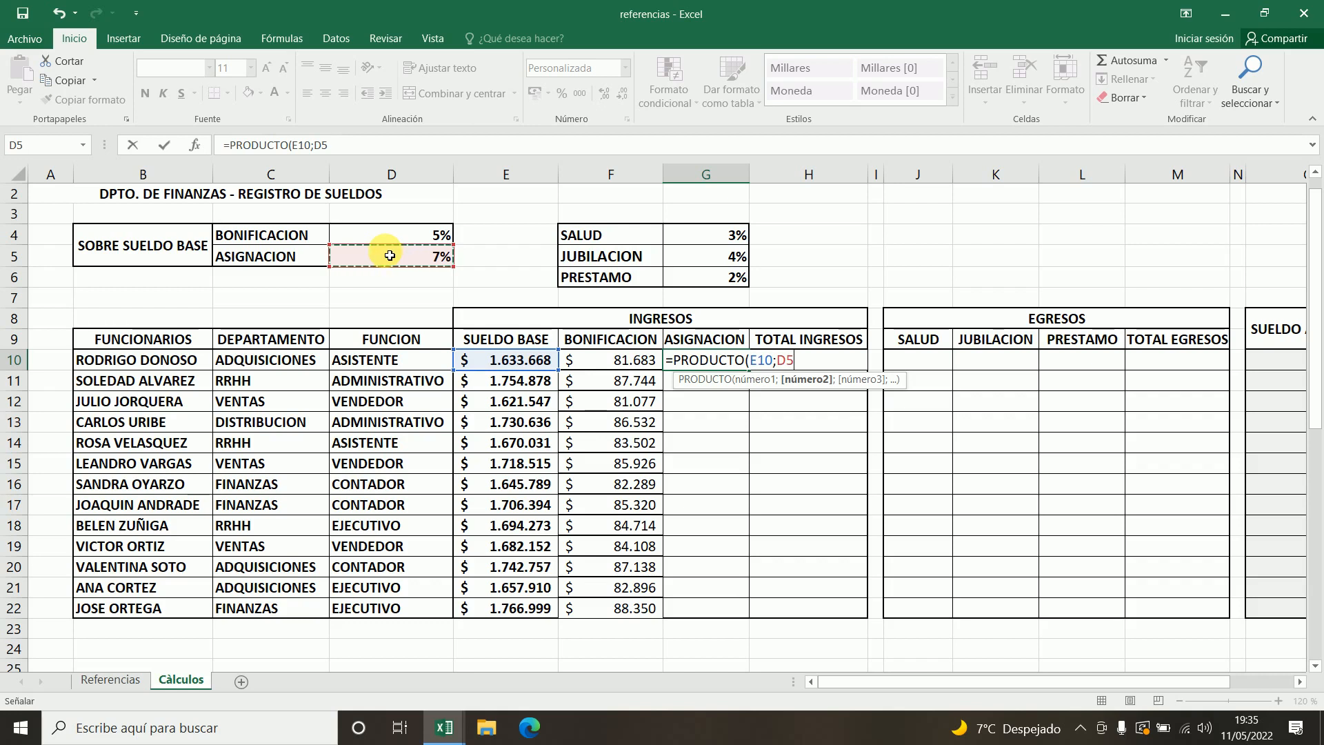
pyautogui.click(798, 379)
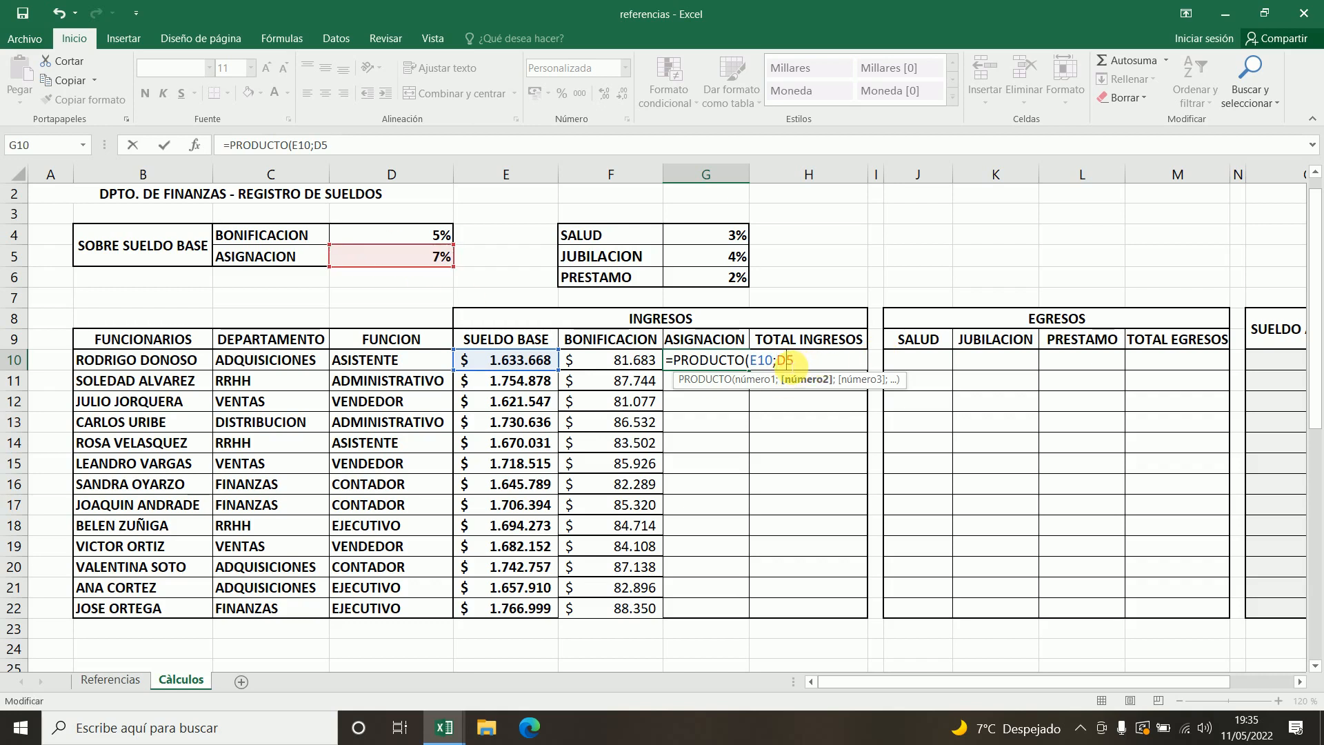
pyautogui.press('F4')
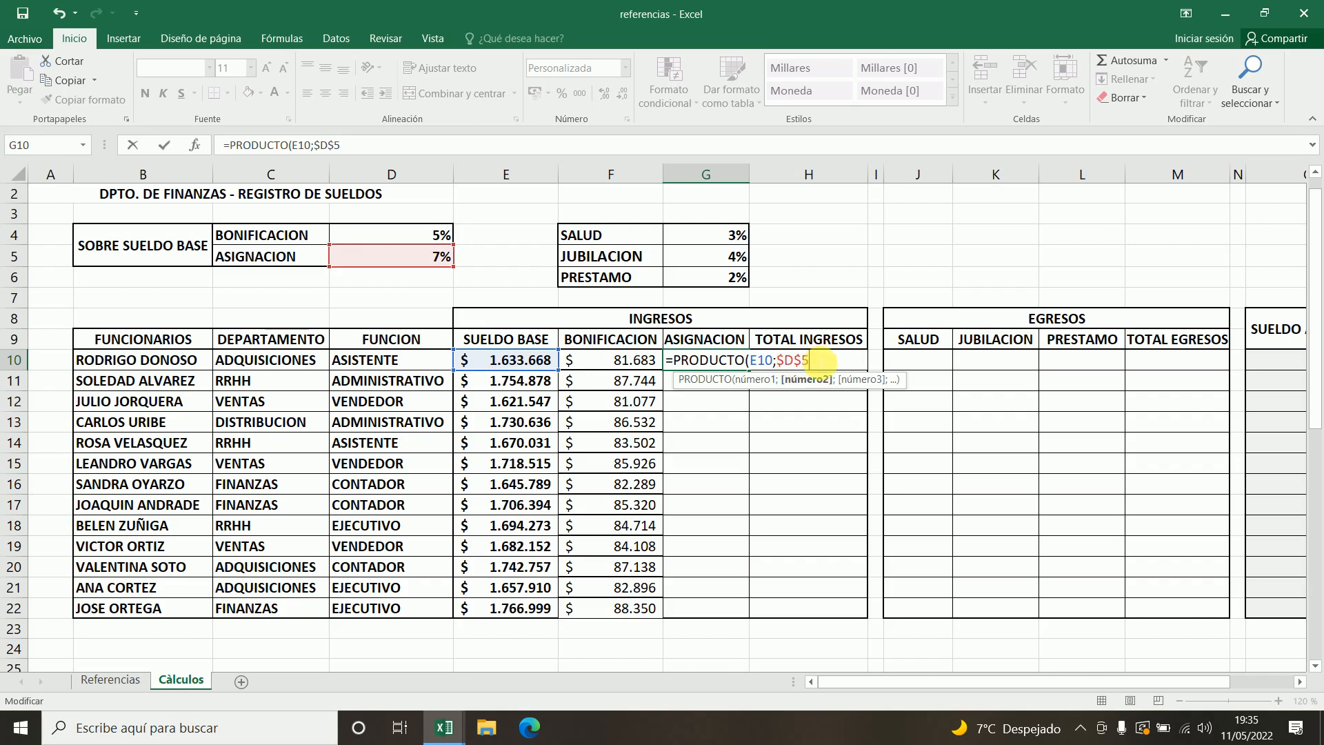
pyautogui.press('Return')
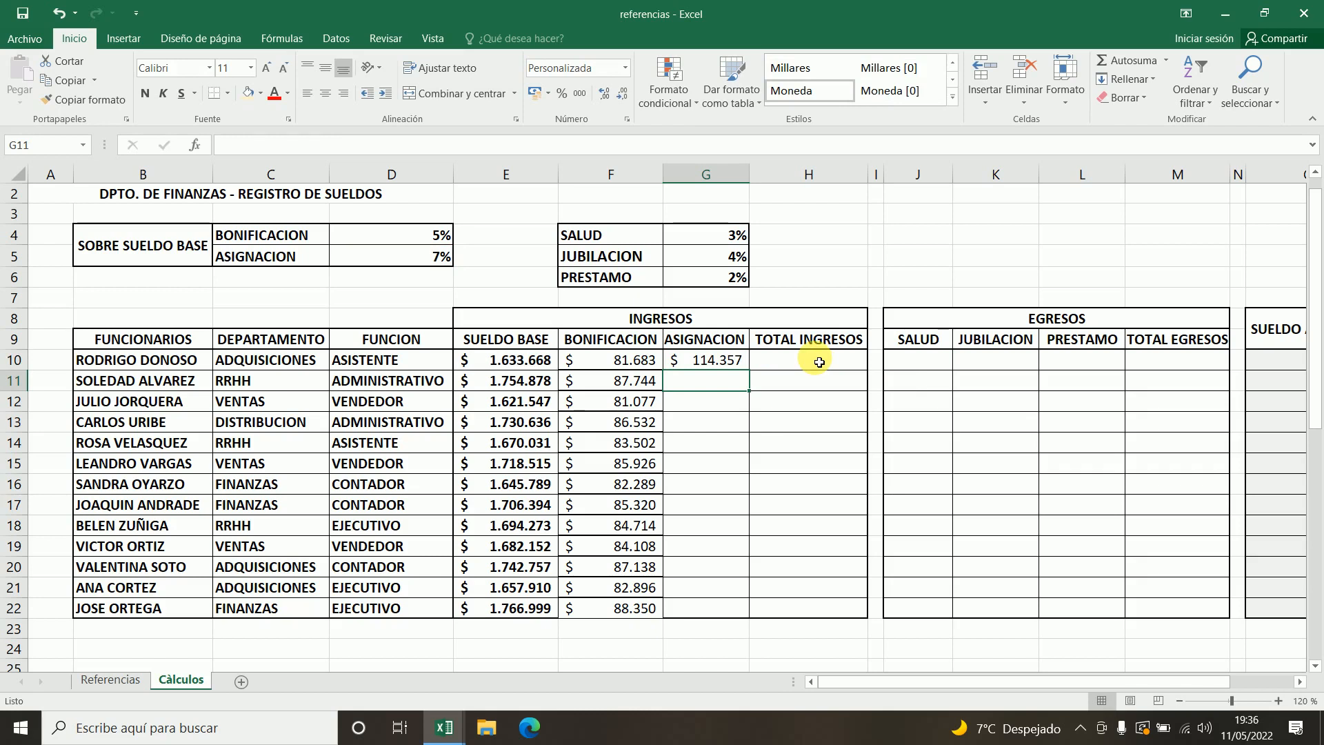
pyautogui.press('Up')
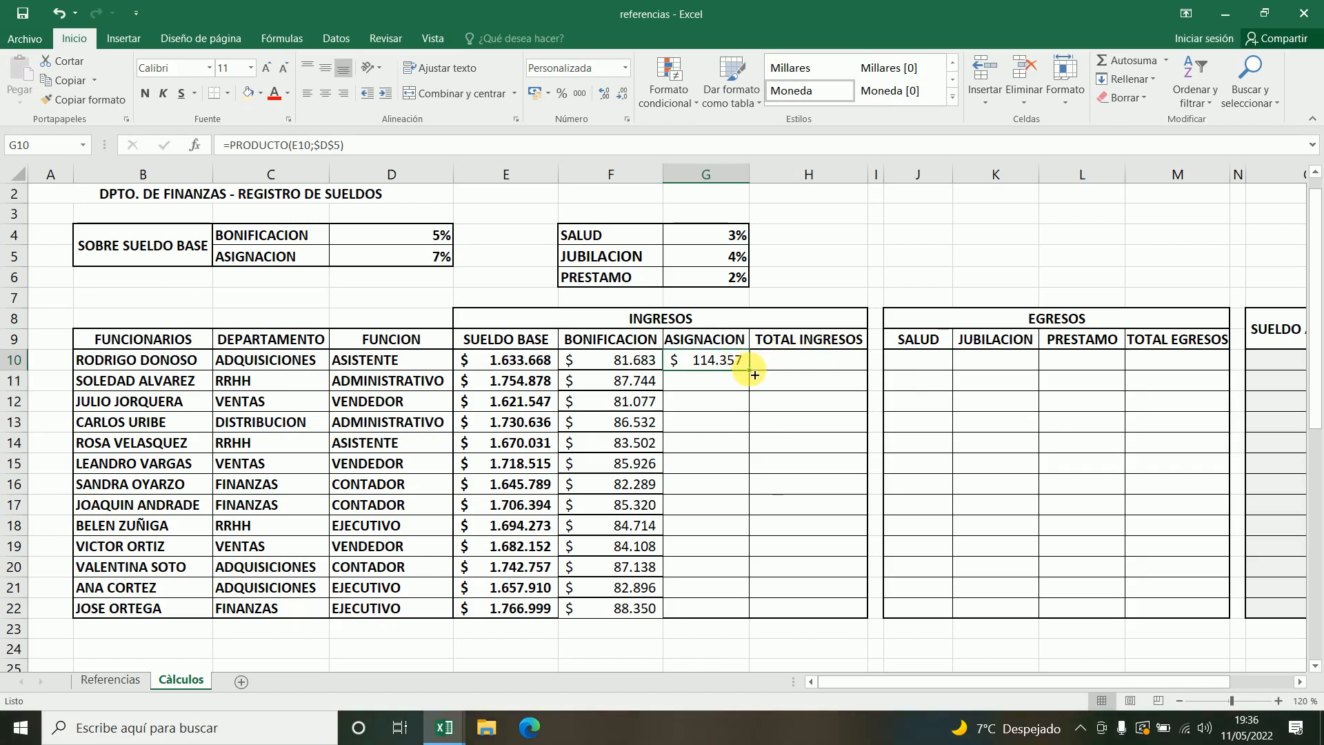
pyautogui.moveTo(755, 374); pyautogui.dragTo(750, 615)
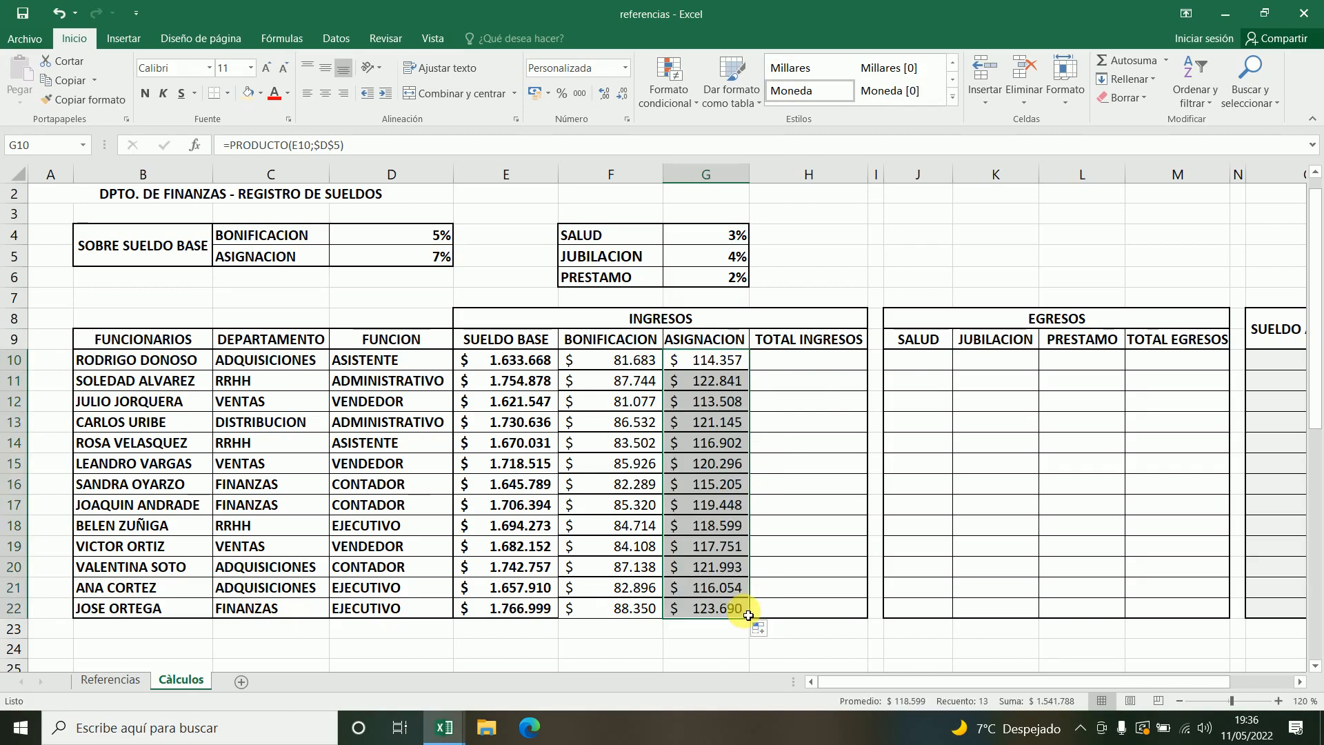
# Step: Inspect the copied ASIGNACION formulas, opening G14 and G19 to check which base salary and percentage cells they reference
pyautogui.click(721, 485)
pyautogui.click(725, 448)
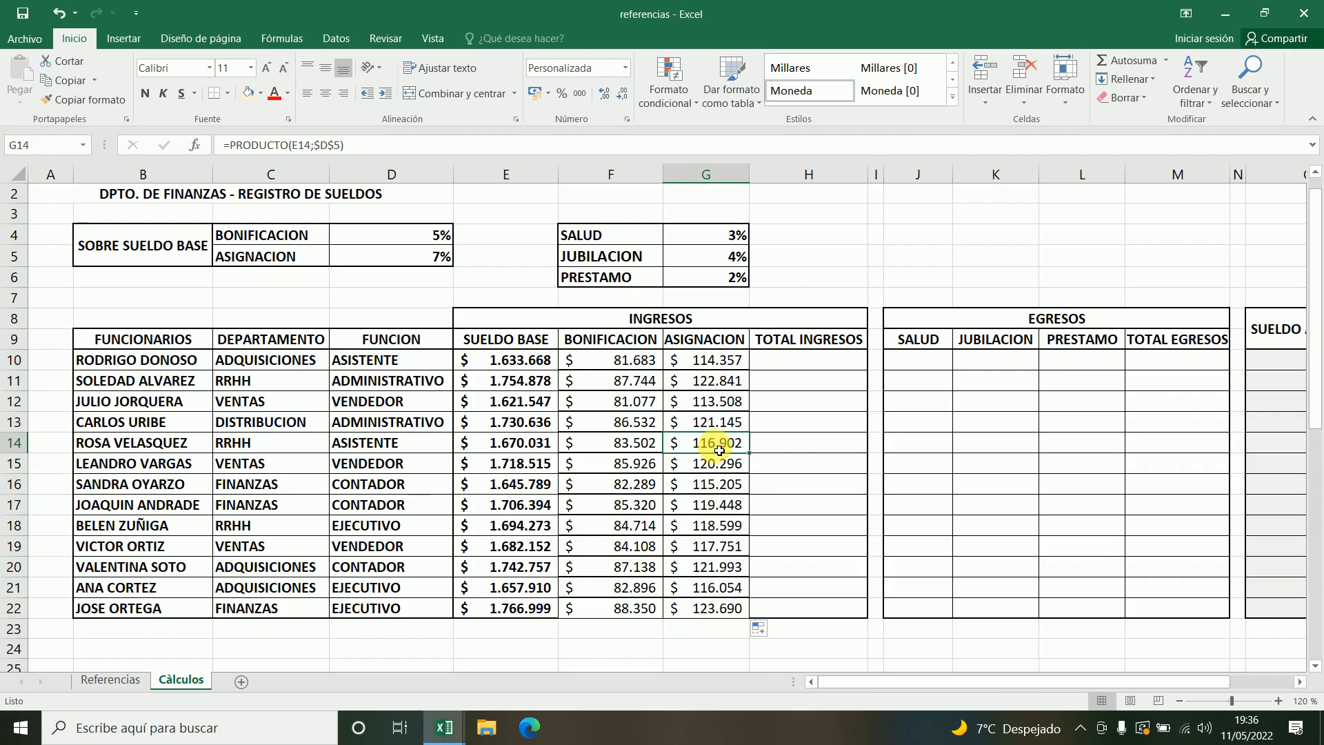
pyautogui.doubleClick(720, 449)
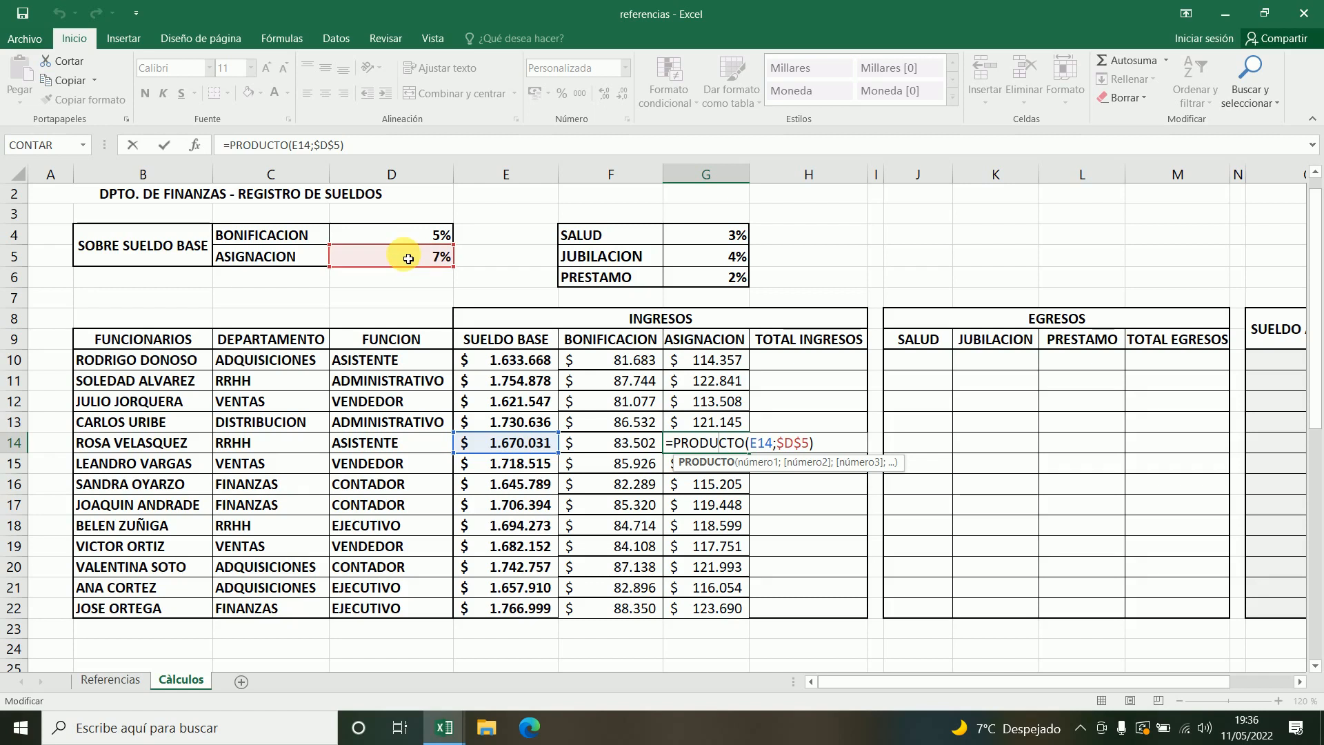
pyautogui.click(167, 145)
pyautogui.click(716, 547)
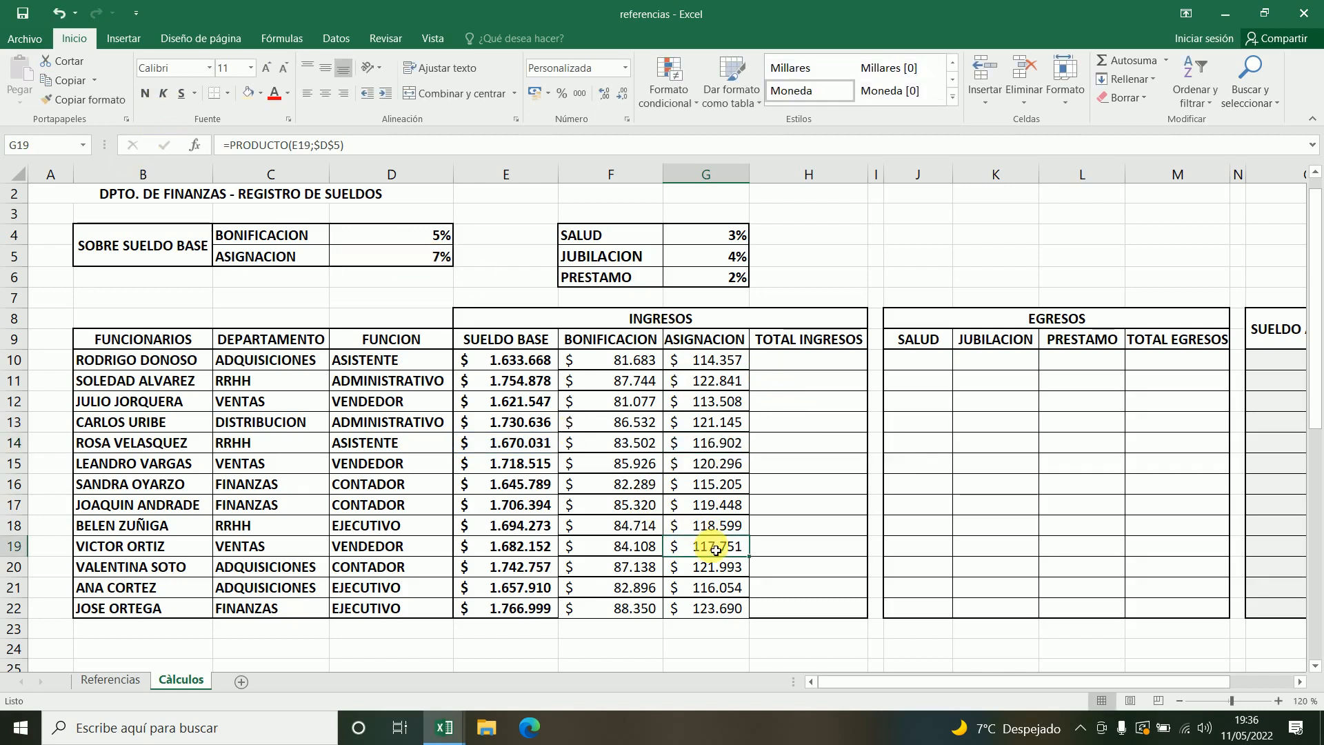
pyautogui.doubleClick(716, 549)
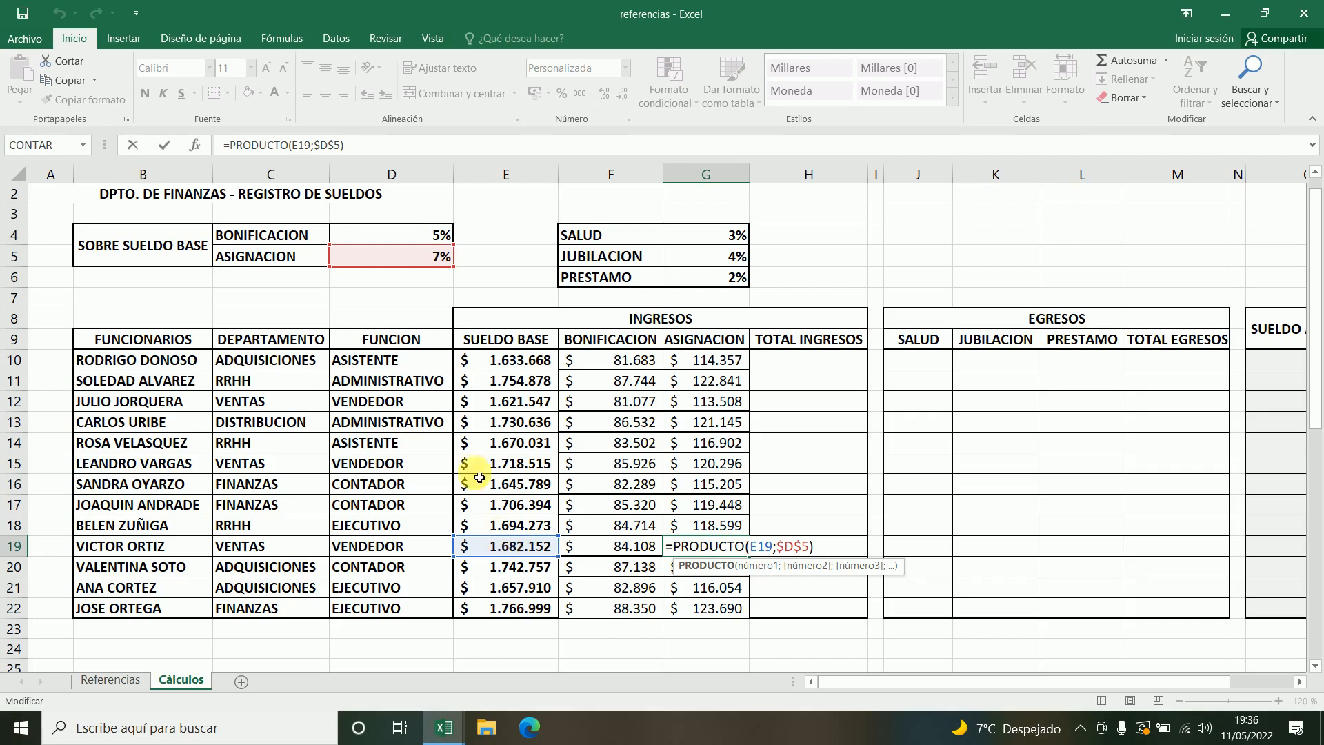
pyautogui.click(833, 547)
pyautogui.press('Return')
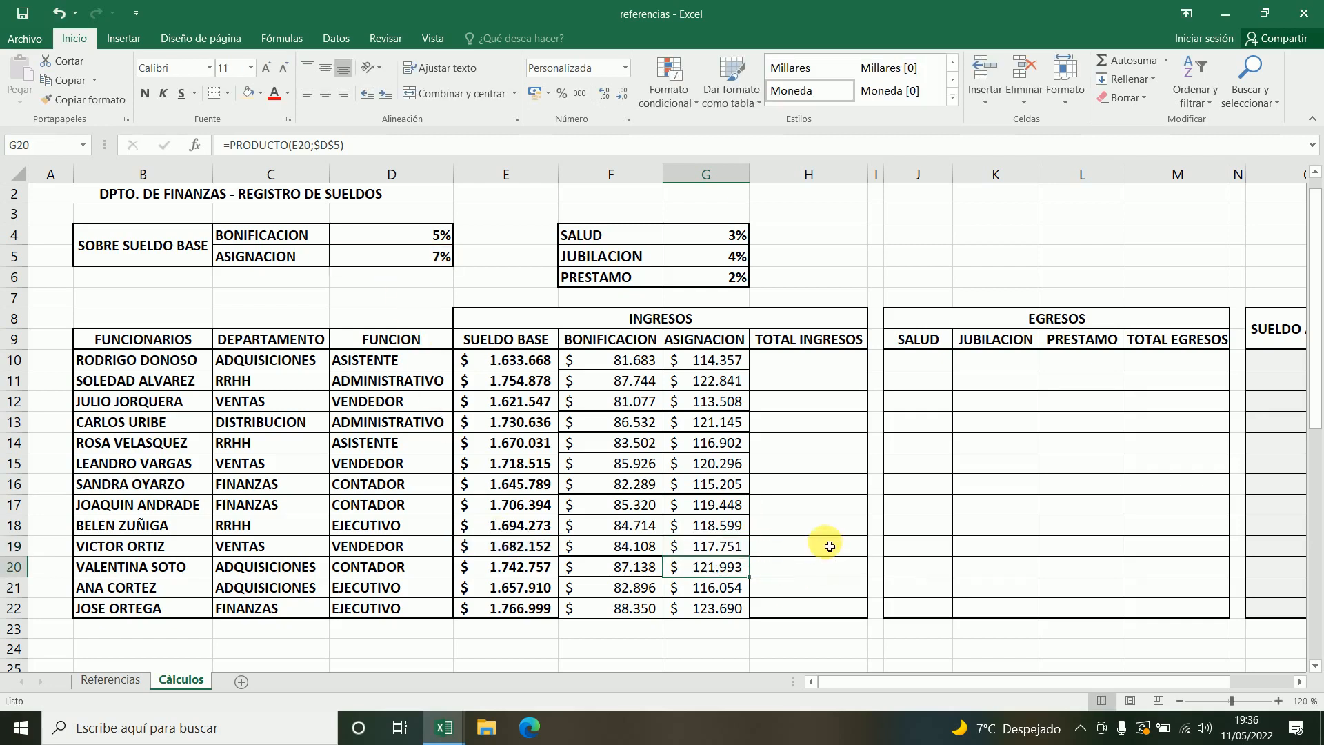
# Step: Enter =SUMA(E10:G10) in H10 for the first employee's TOTAL INGRESOS and copy it down to H22
pyautogui.click(804, 360)
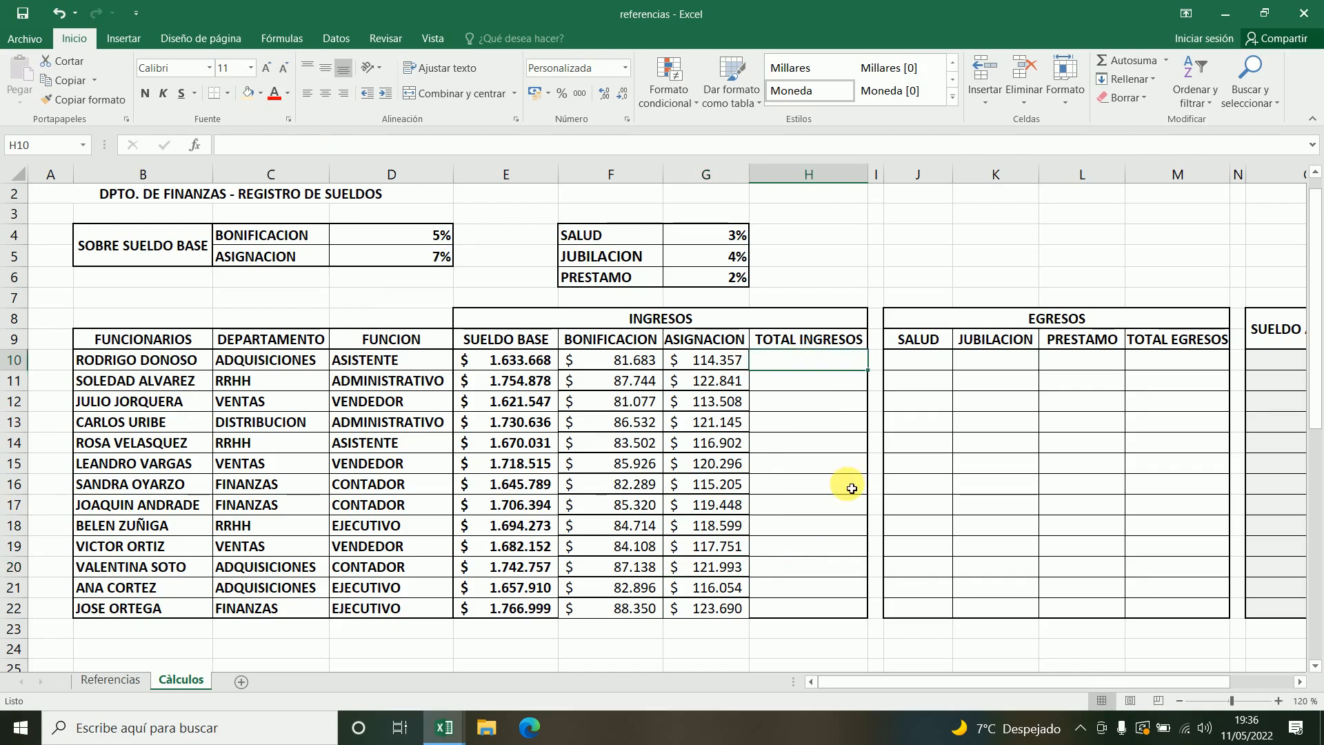
pyautogui.write('=SUM')
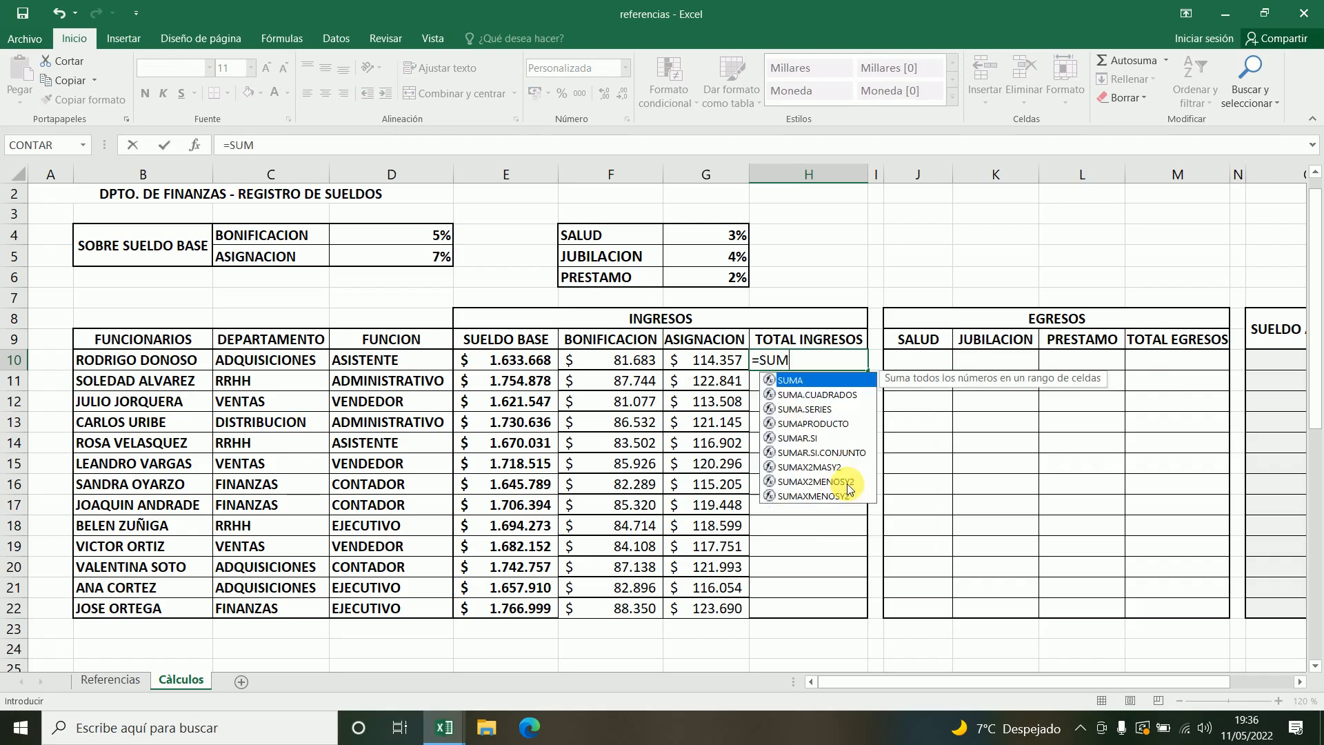
pyautogui.write('A(')
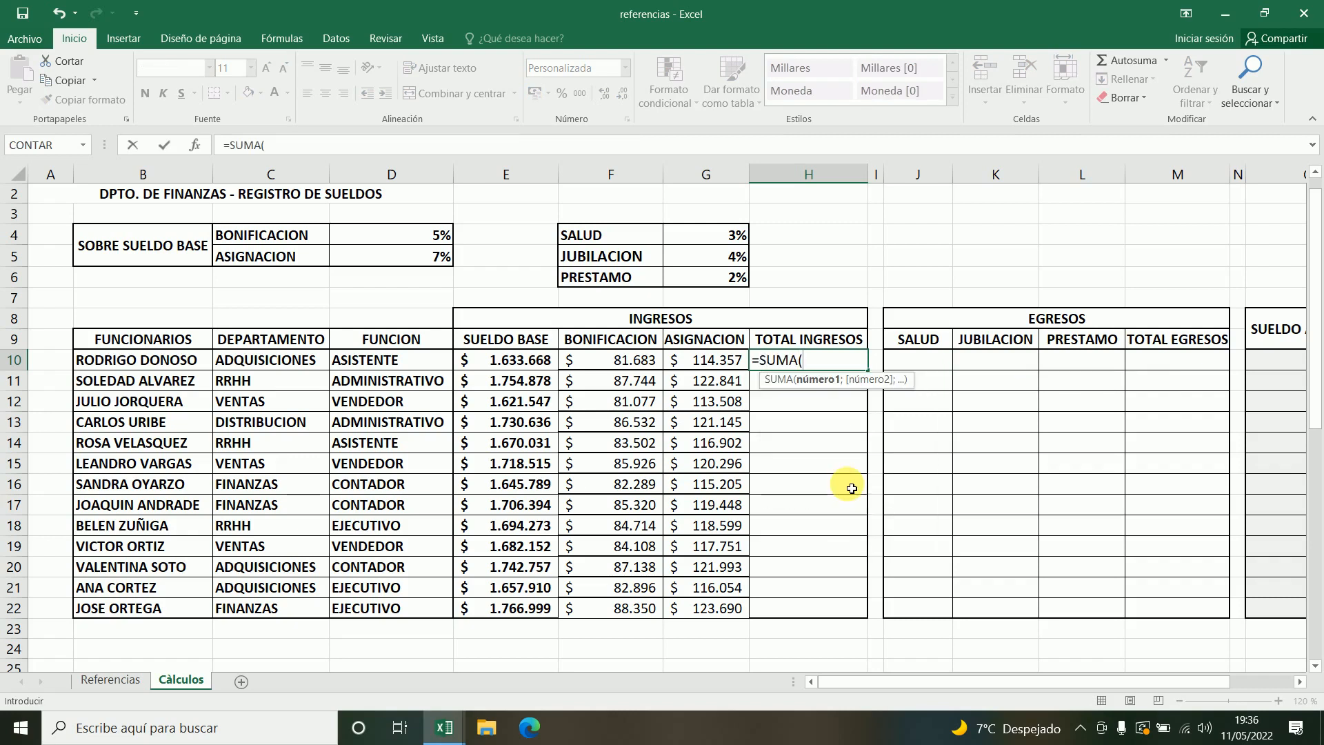
pyautogui.click(524, 363)
pyautogui.moveTo(523, 364); pyautogui.dragTo(684, 366)
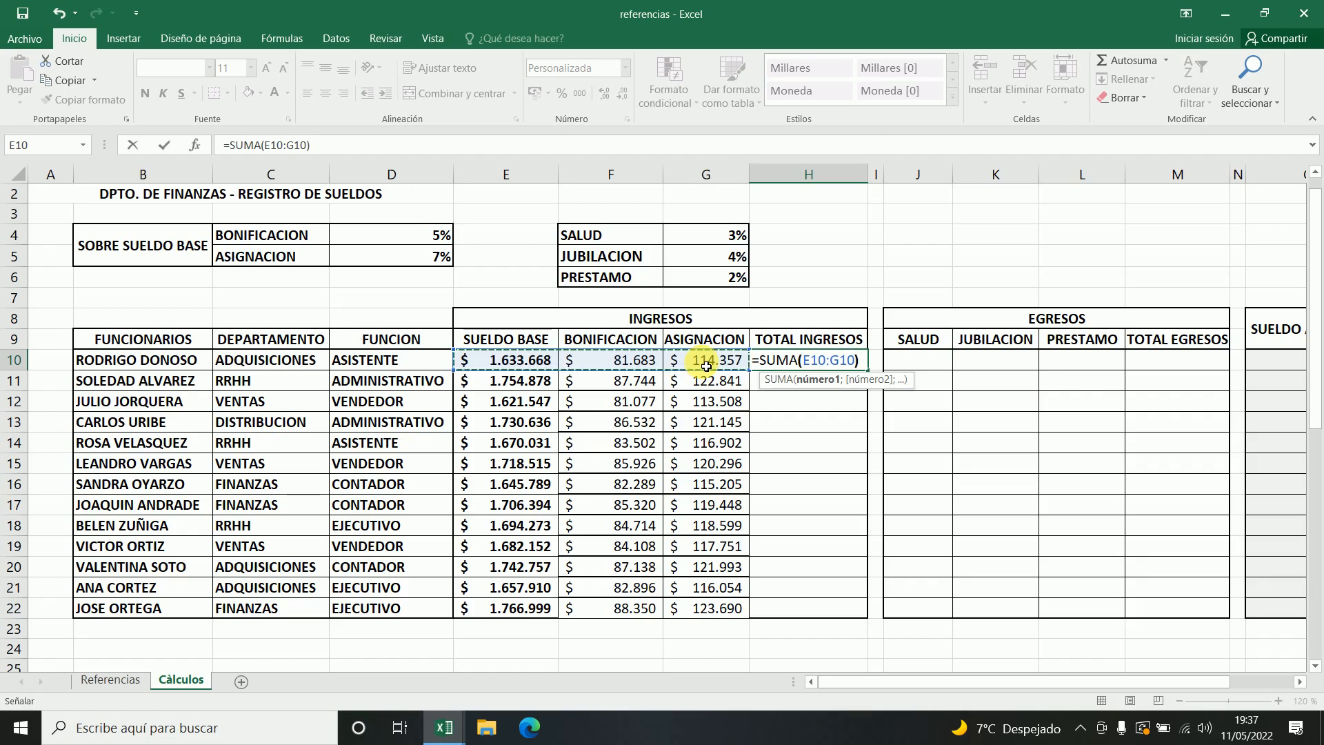
pyautogui.press('Return')
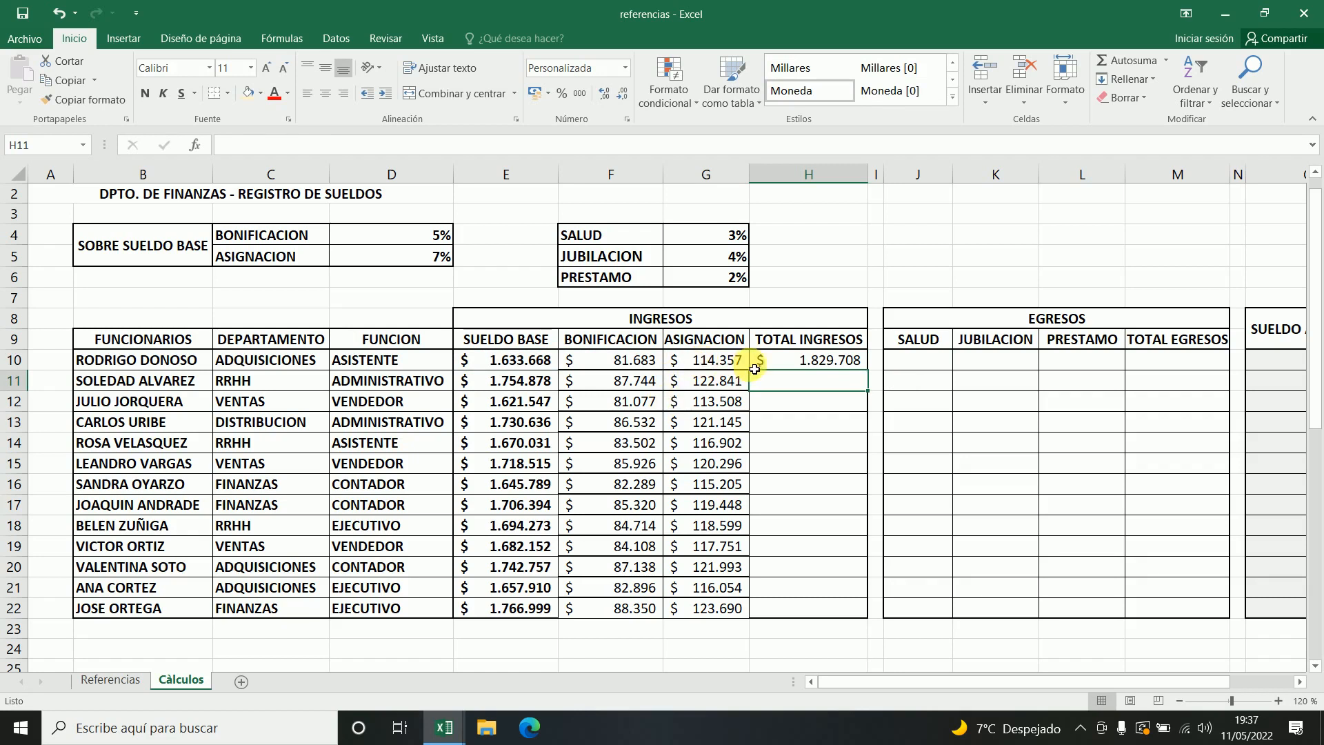
pyautogui.click(778, 360)
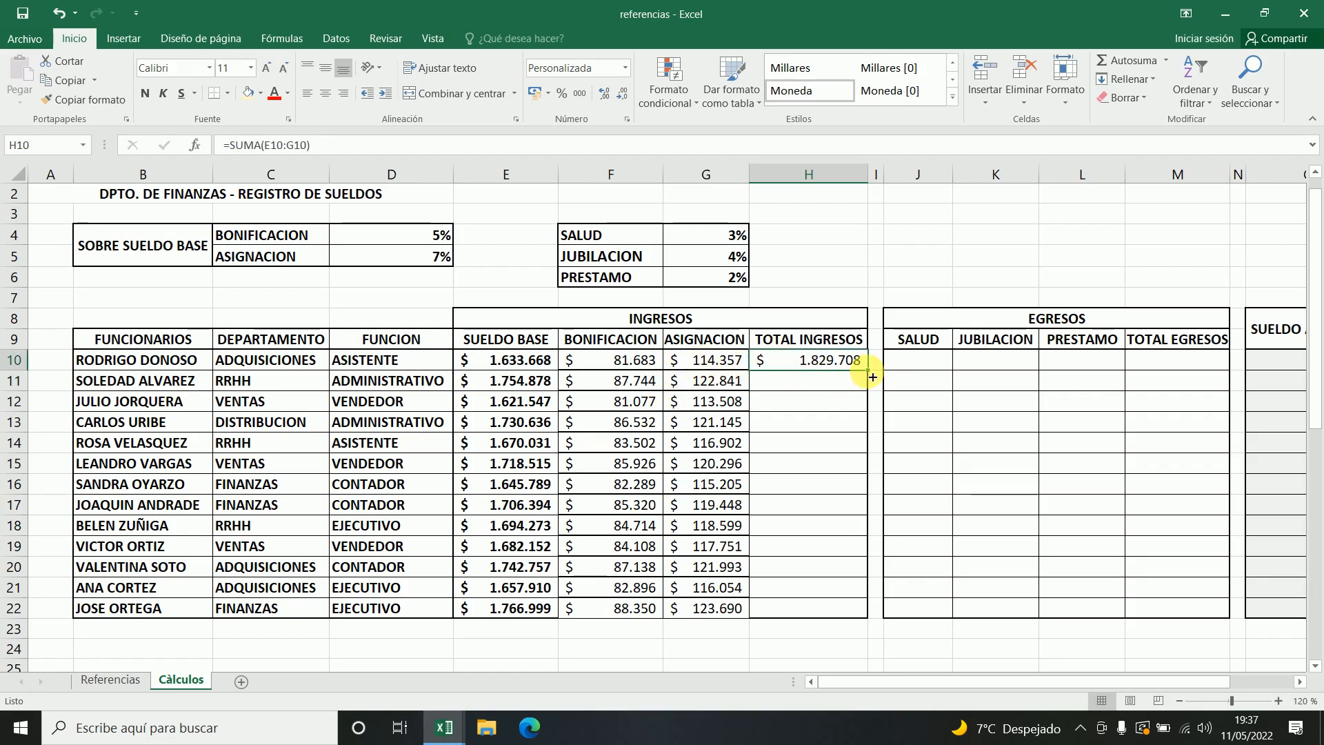
pyautogui.moveTo(871, 377); pyautogui.dragTo(864, 614)
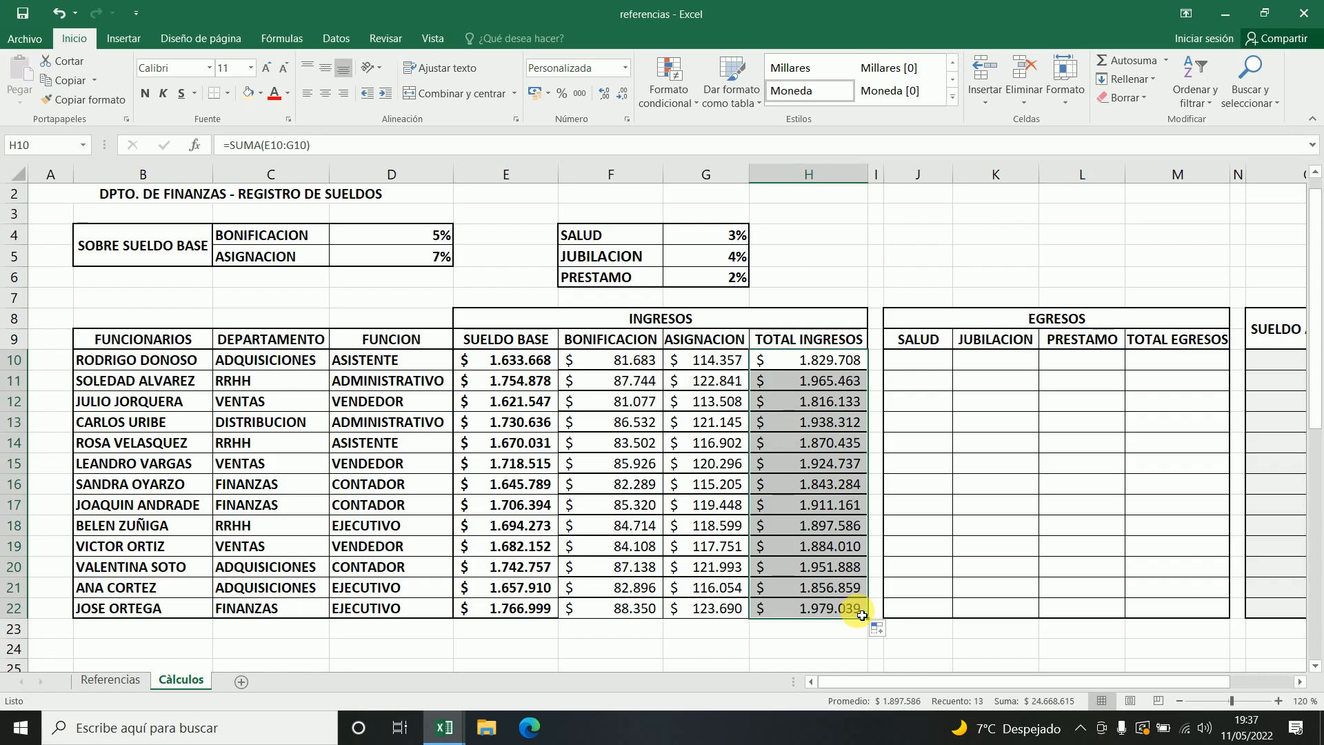
# Step: Make the TOTAL INGRESOS amounts in H10:H22 bold
pyautogui.click(900, 484)
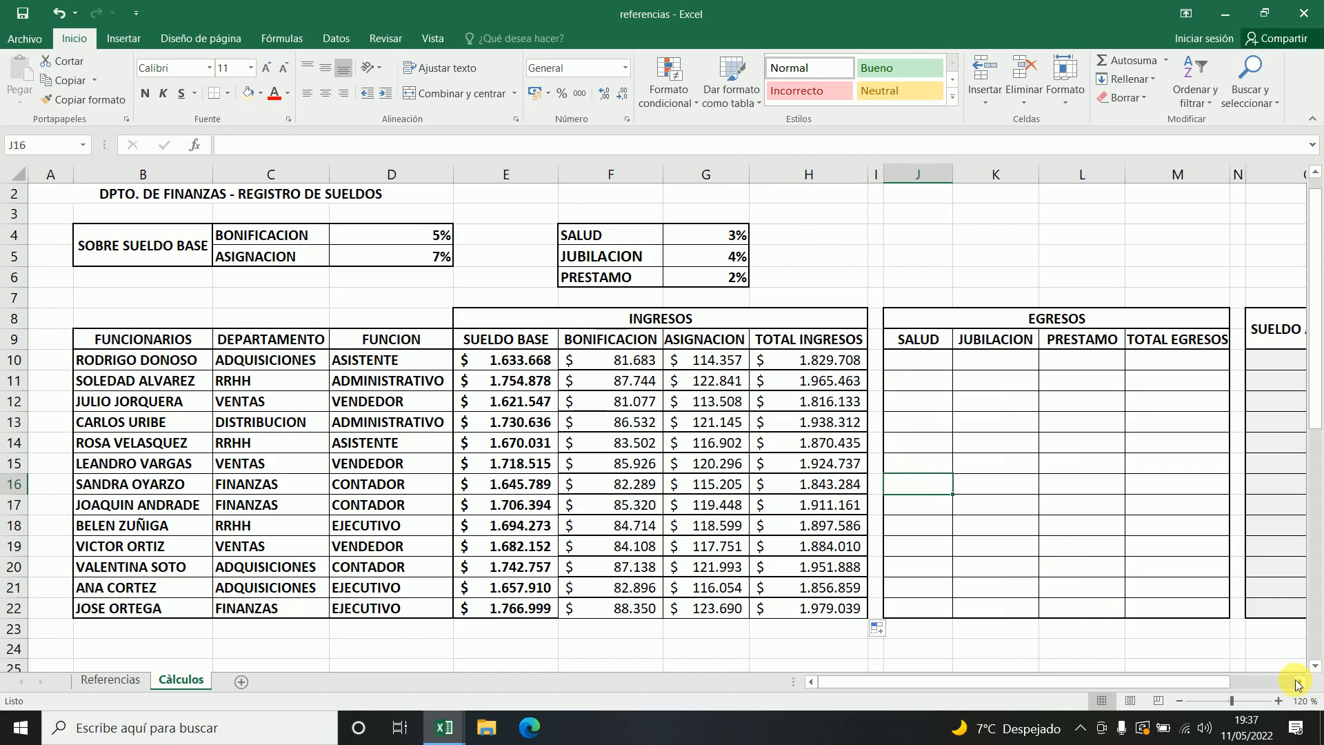
pyautogui.click(1300, 683)
pyautogui.click(1300, 682)
pyautogui.click(1300, 682)
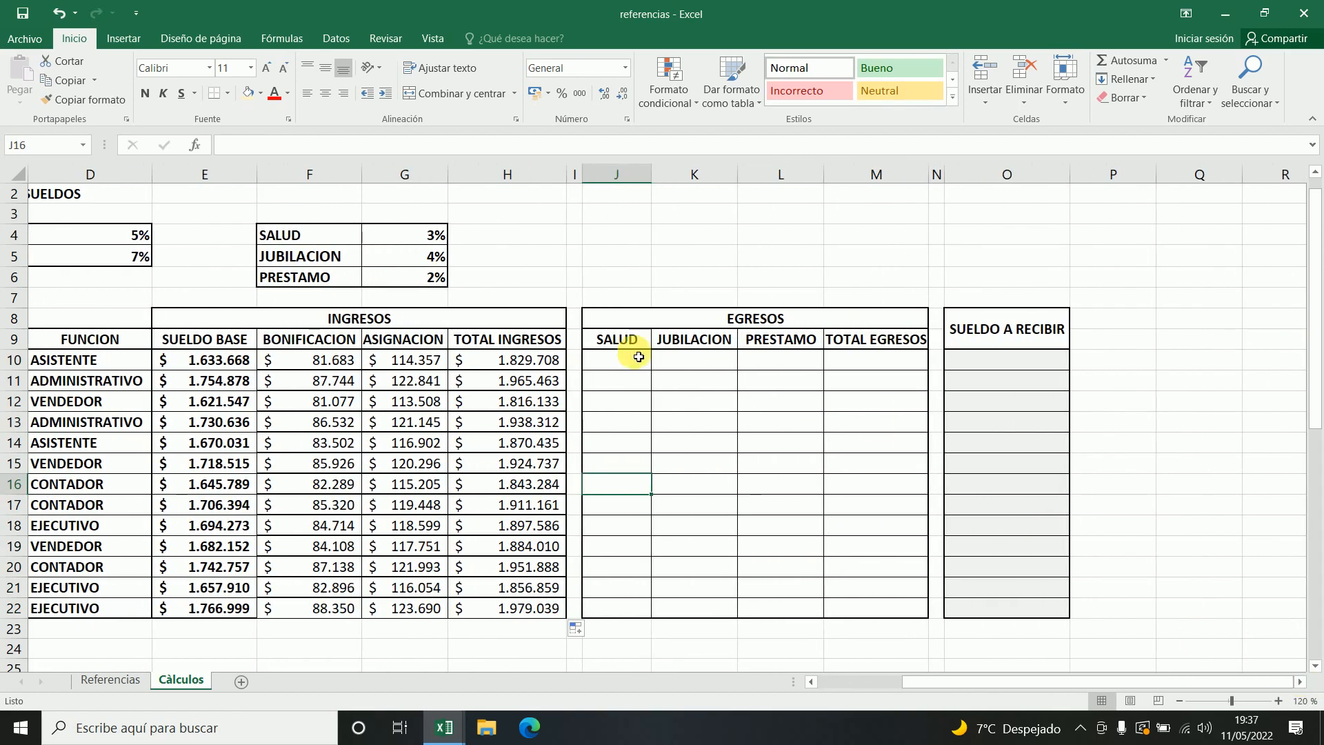
pyautogui.moveTo(488, 353); pyautogui.dragTo(486, 609)
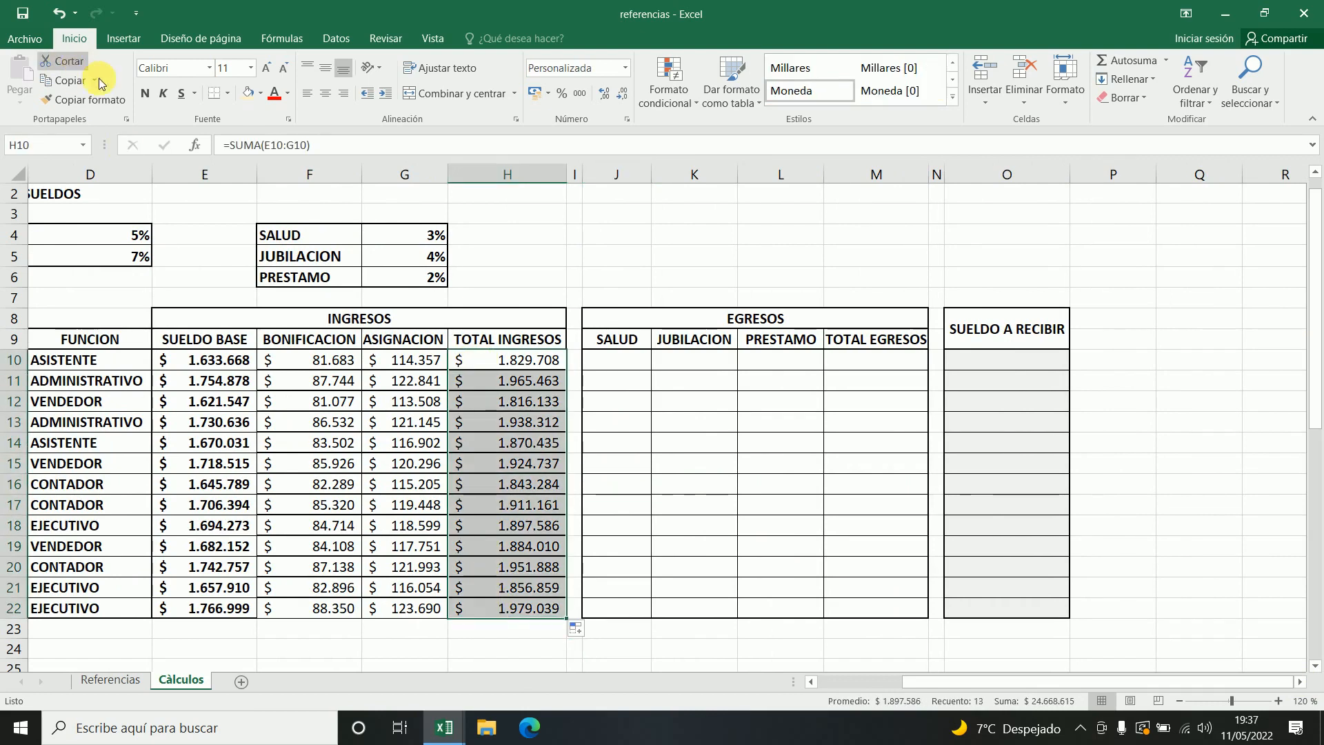
pyautogui.click(145, 93)
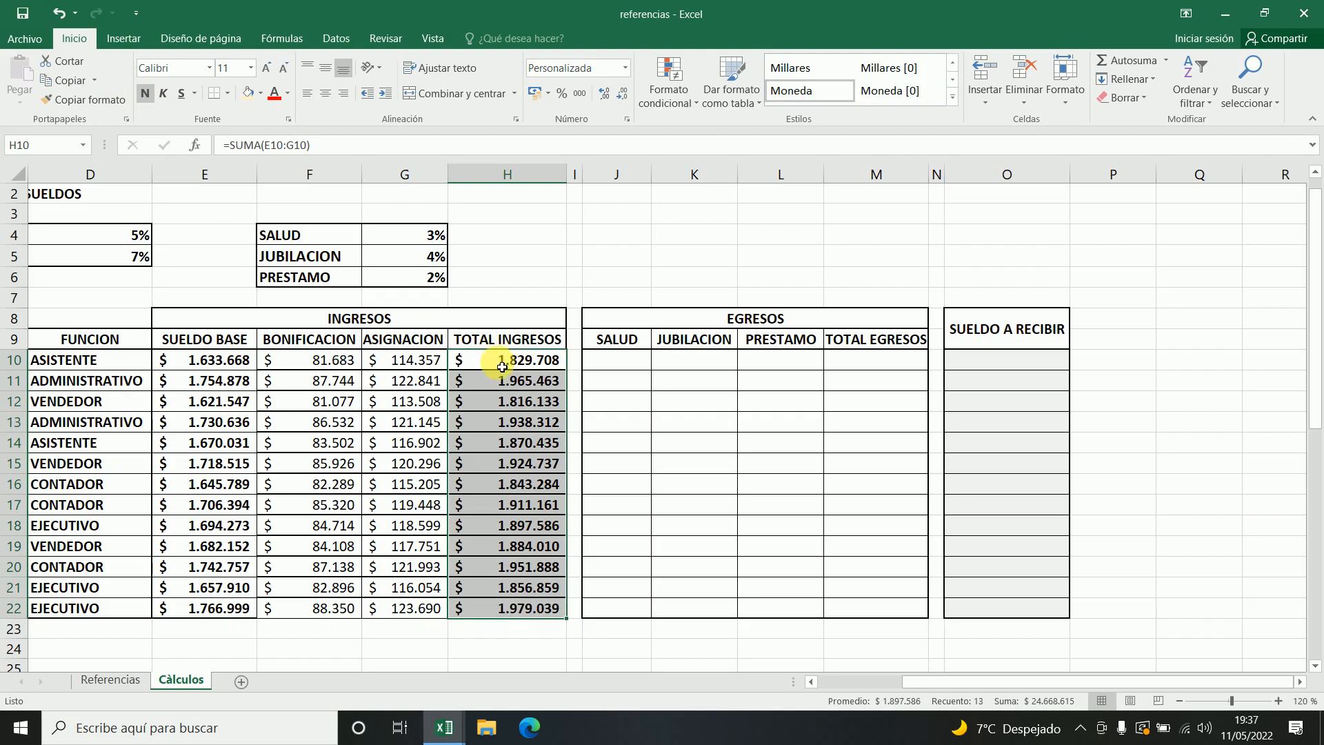
# Step: Enter =H10*$G$4 in J10 for the first employee's SALUD deduction and copy it down to J22
pyautogui.click(604, 367)
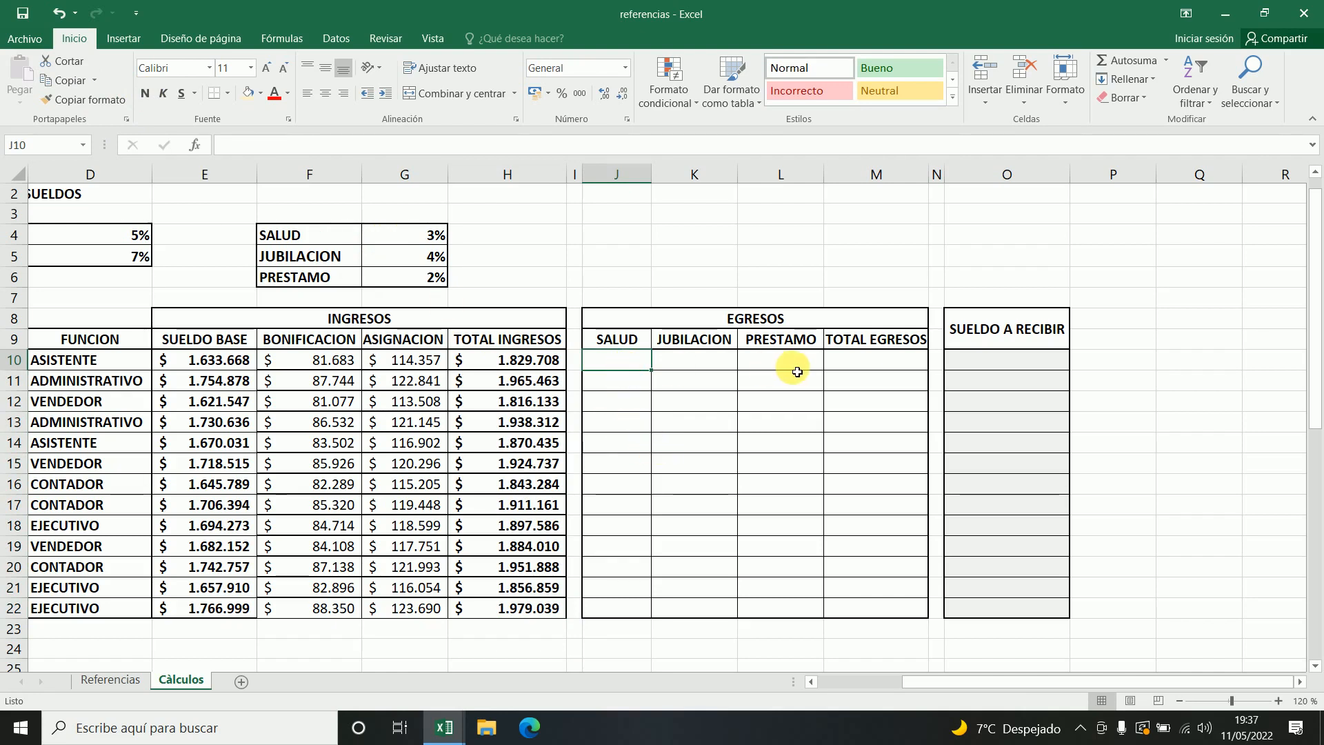
pyautogui.write('=')
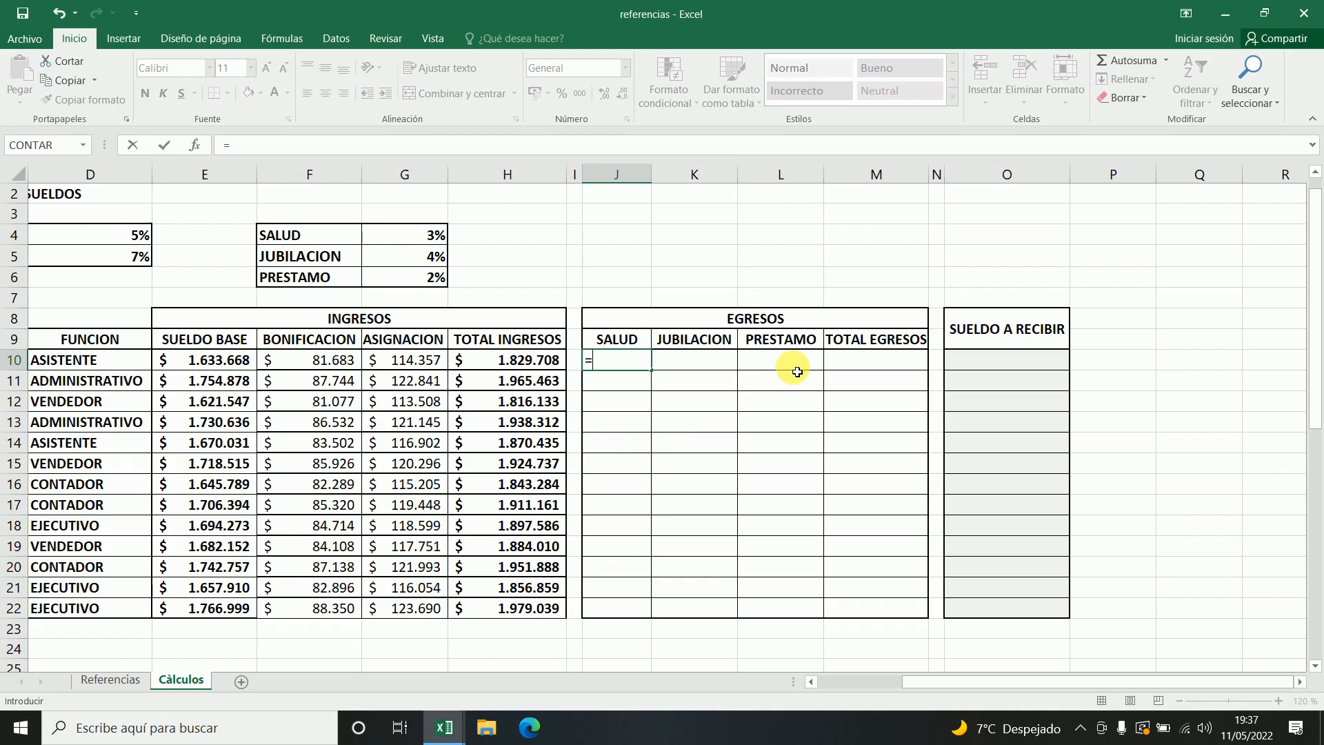
pyautogui.click(540, 362)
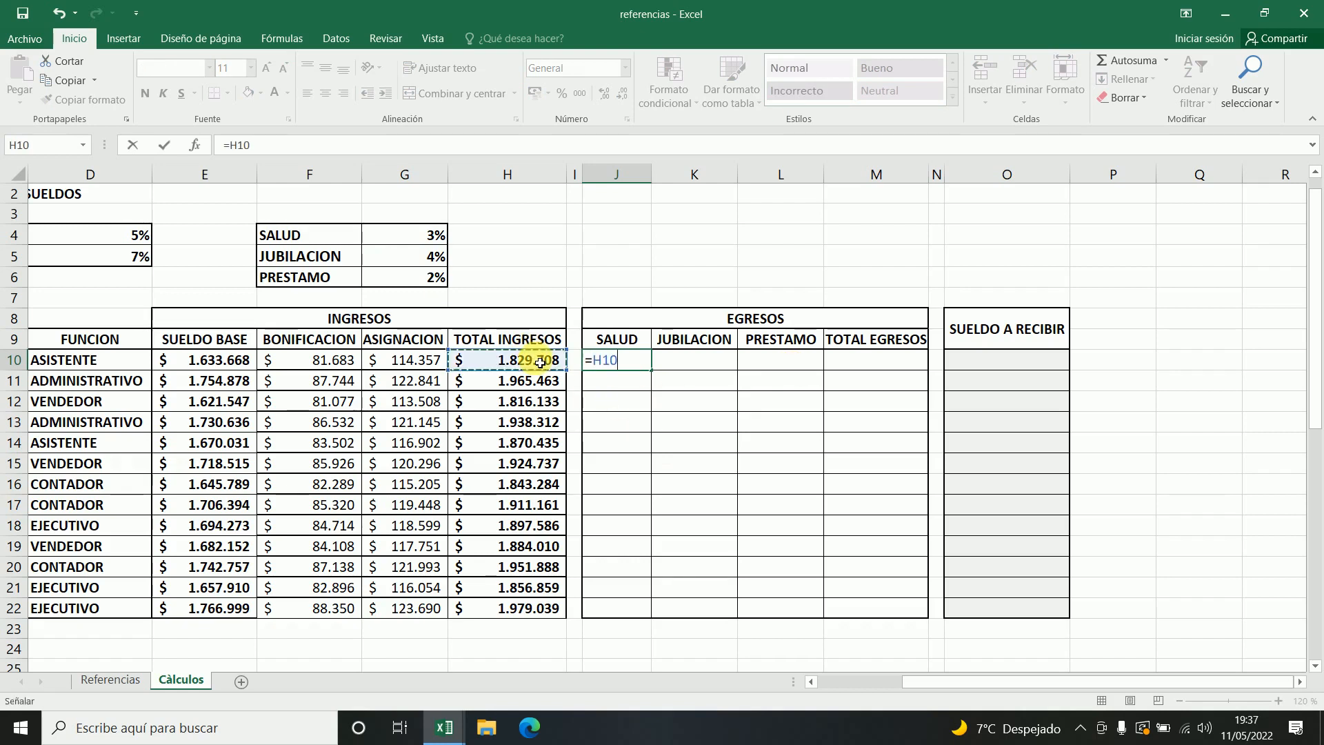
pyautogui.write('*')
pyautogui.click(406, 238)
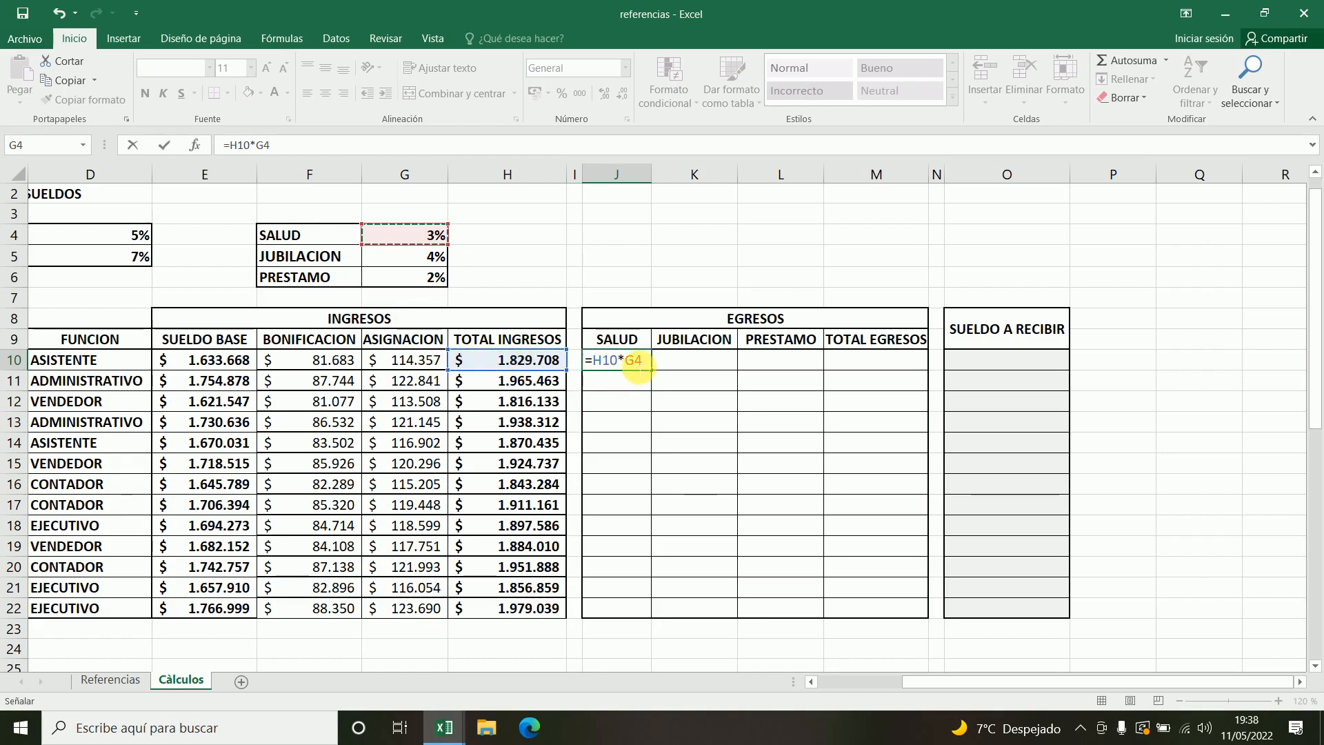
pyautogui.press('F2')
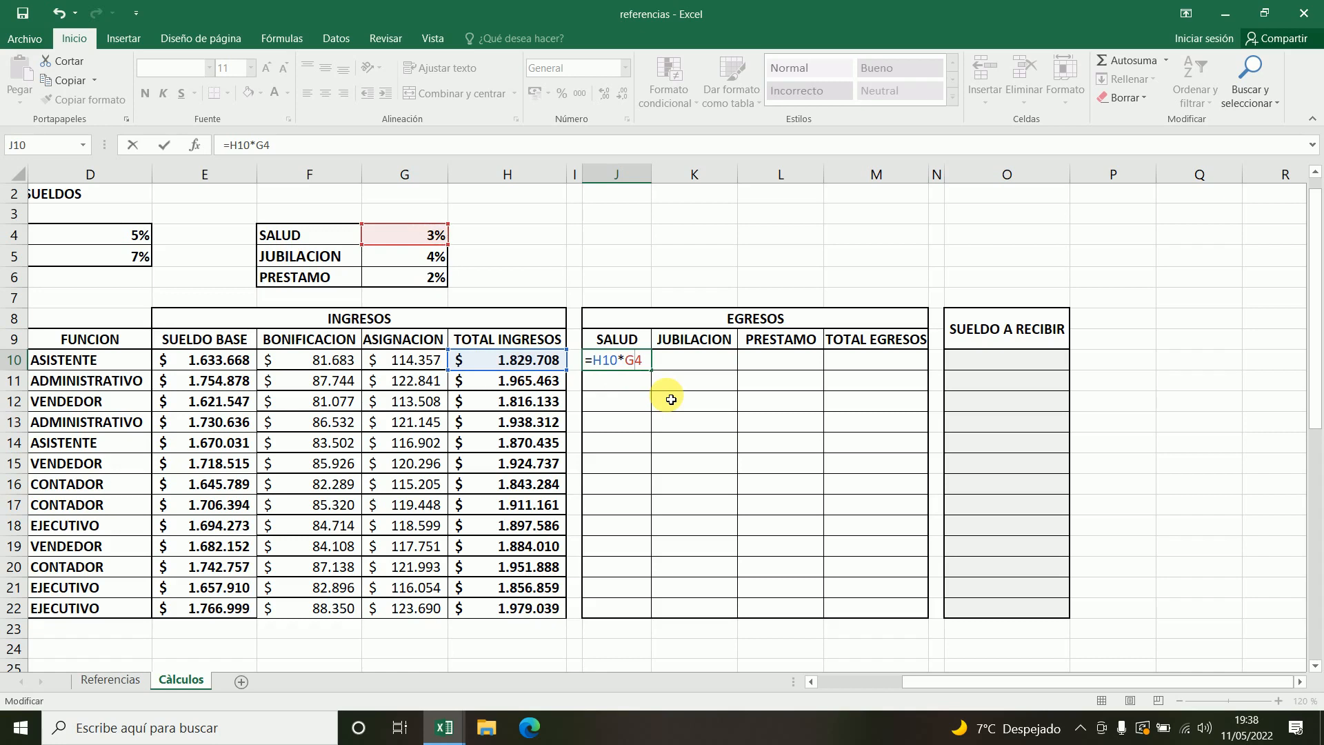
pyautogui.press('F4')
pyautogui.press('Return')
pyautogui.click(633, 361)
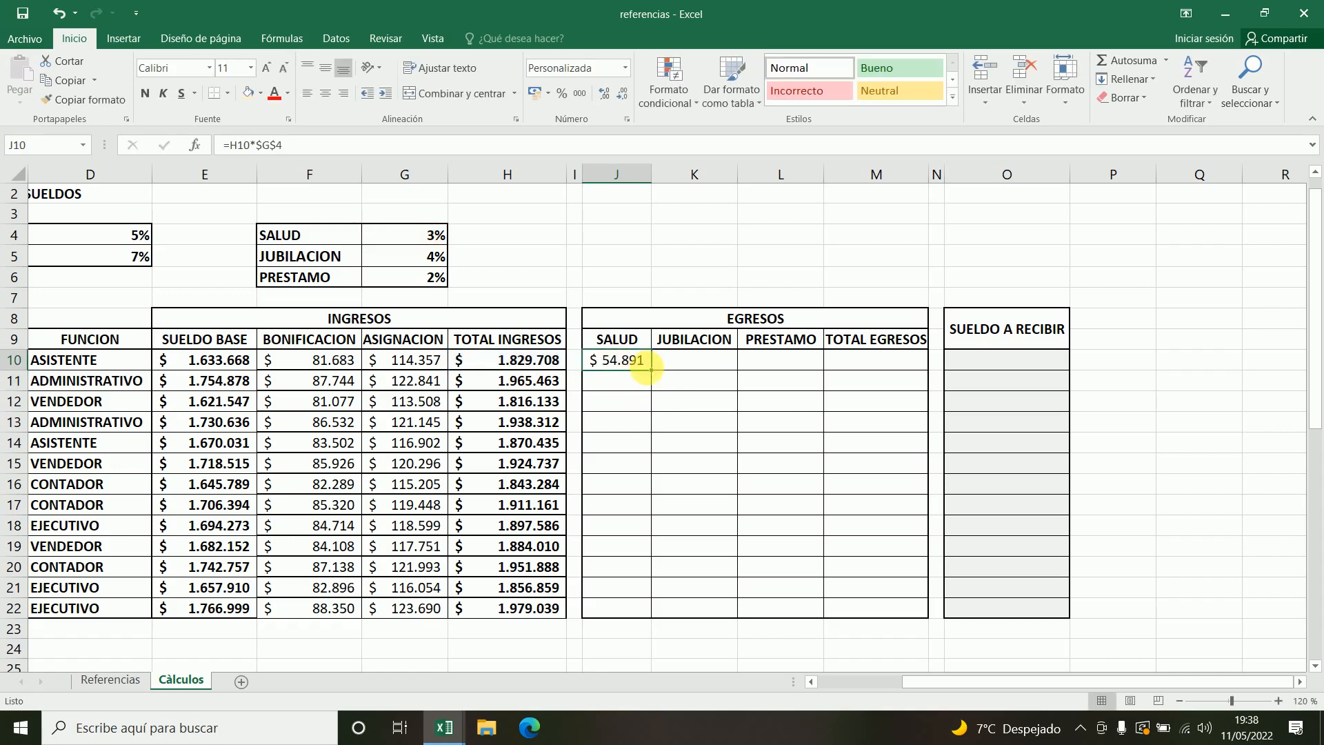
pyautogui.moveTo(650, 370); pyautogui.dragTo(642, 608)
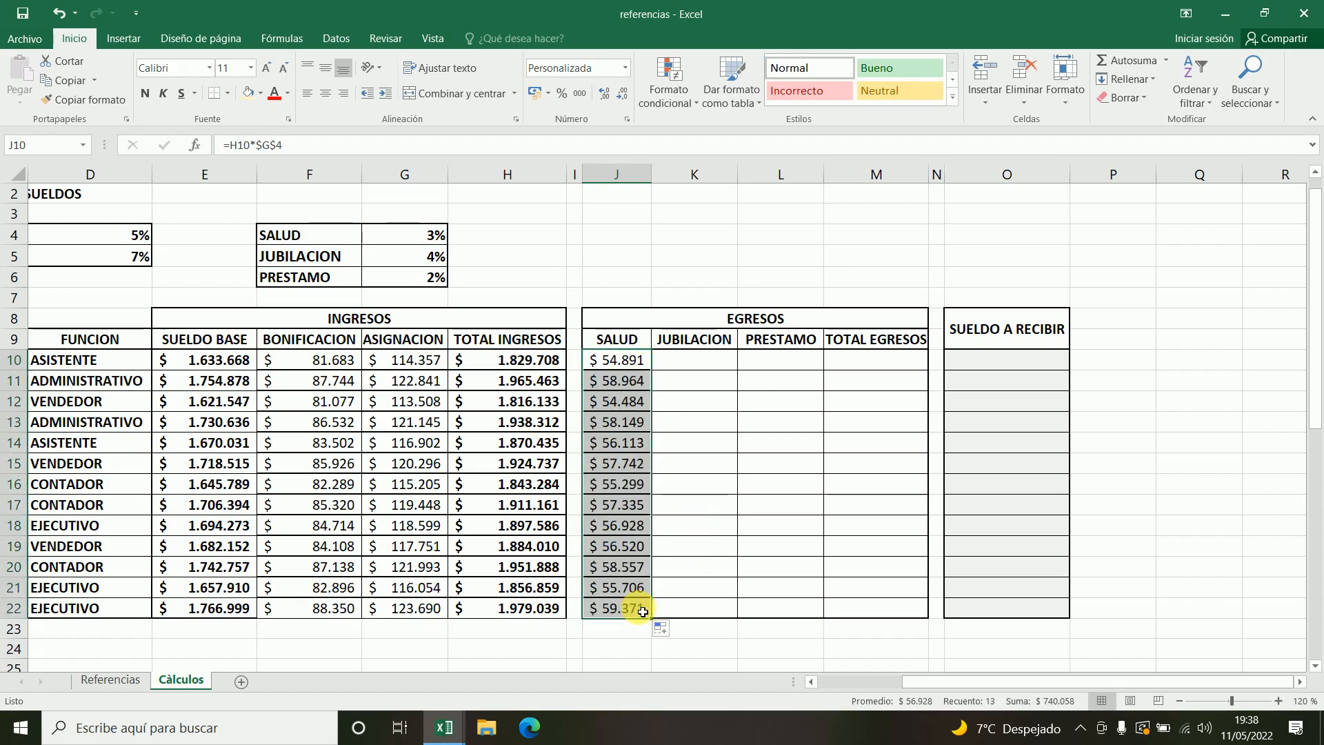
# Step: Enter =H10*$G$5 in K10 for the first employee's JUBILACION deduction and copy it down to K22
pyautogui.click(682, 364)
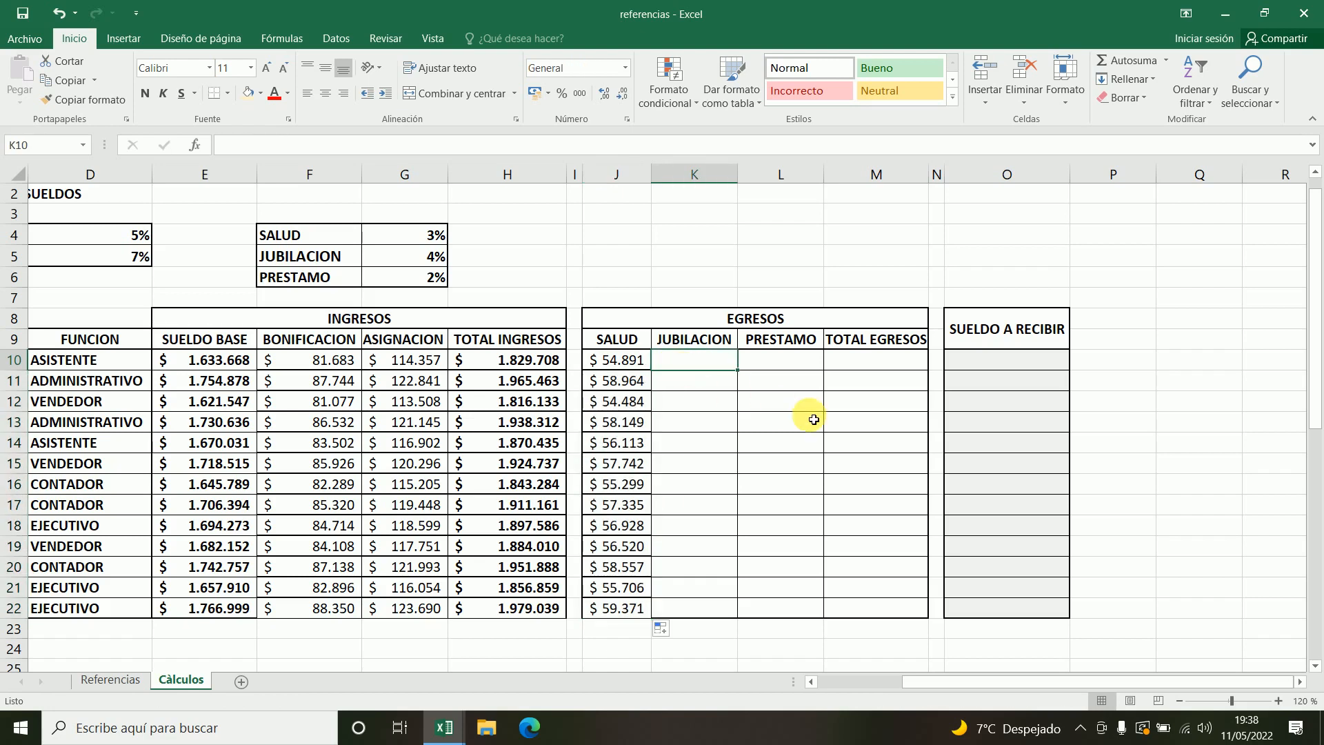
pyautogui.write('=')
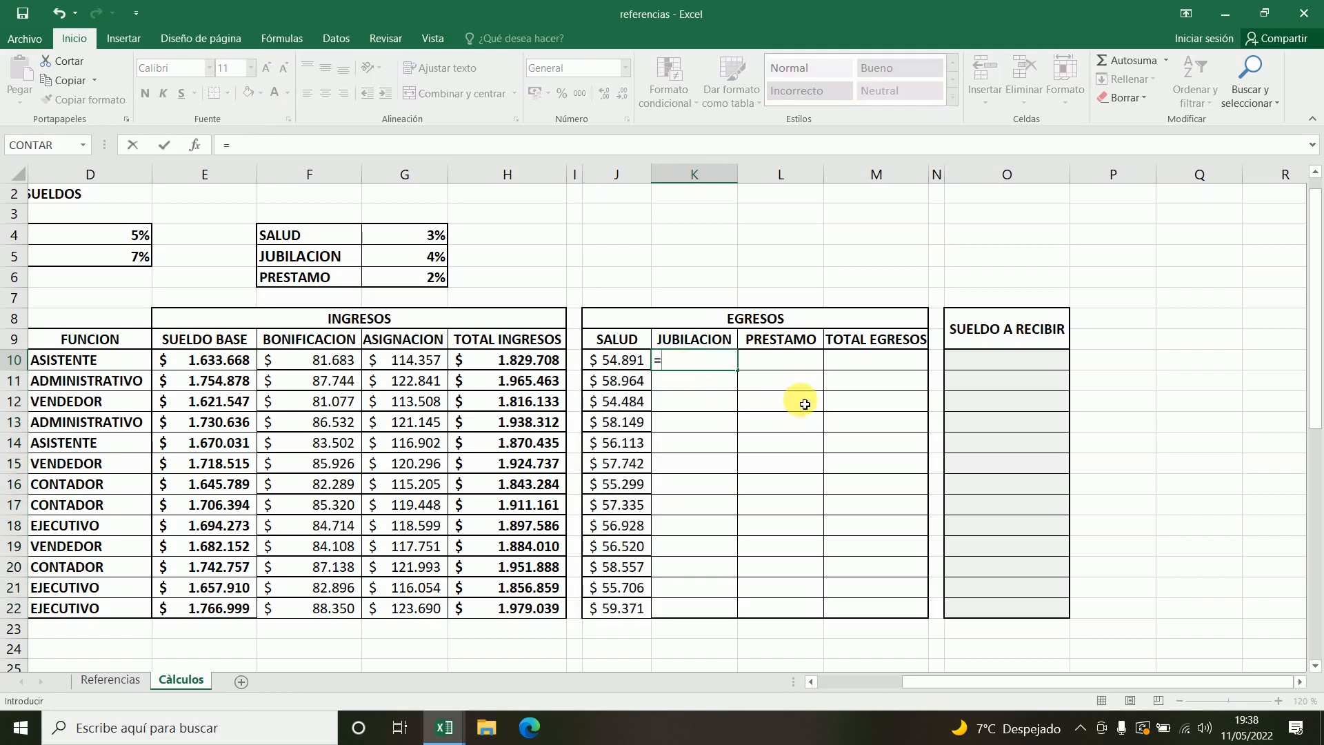
pyautogui.click(526, 363)
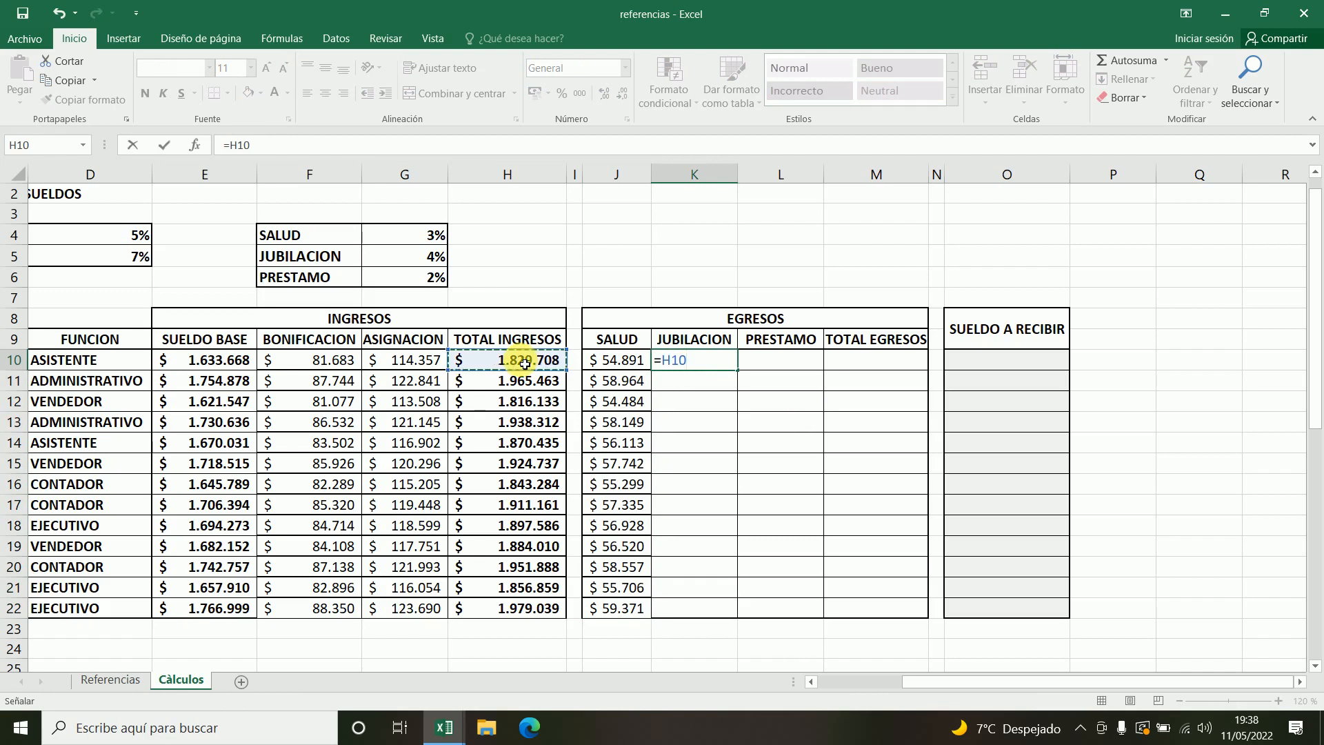
pyautogui.write('*')
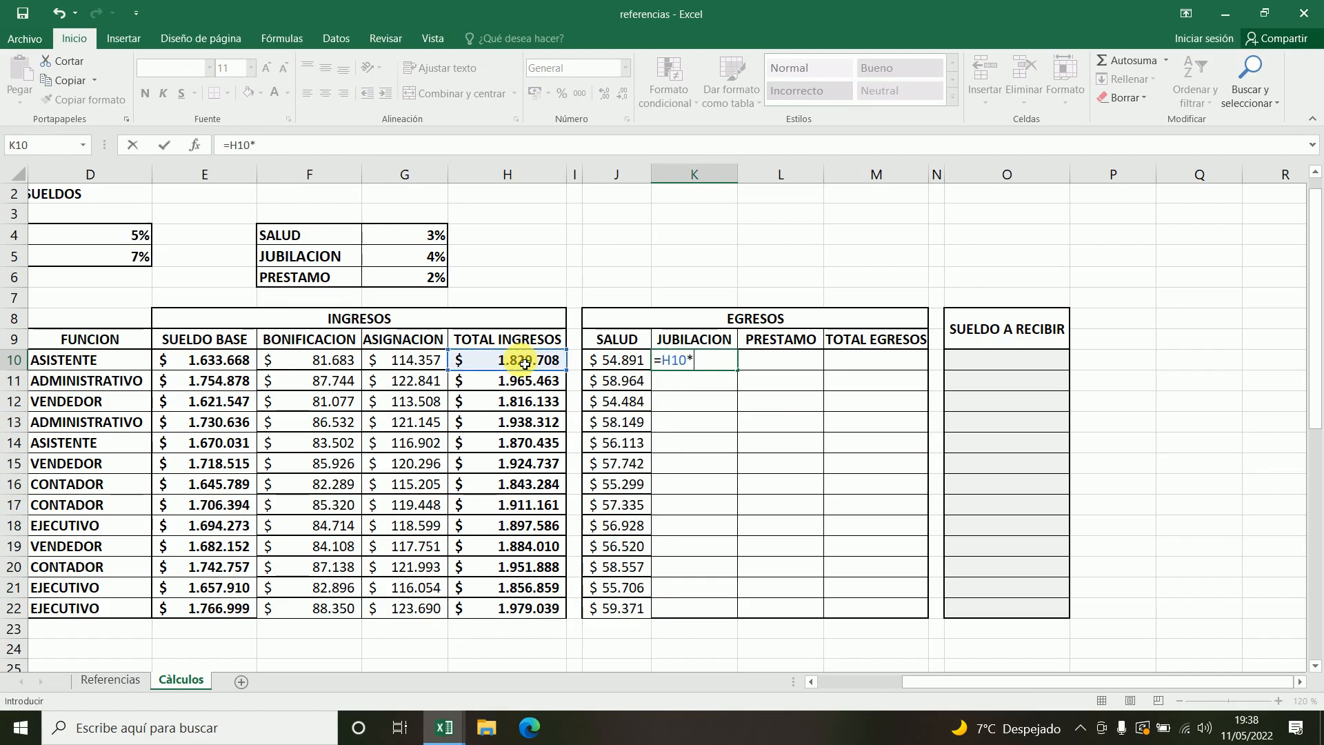
pyautogui.click(390, 263)
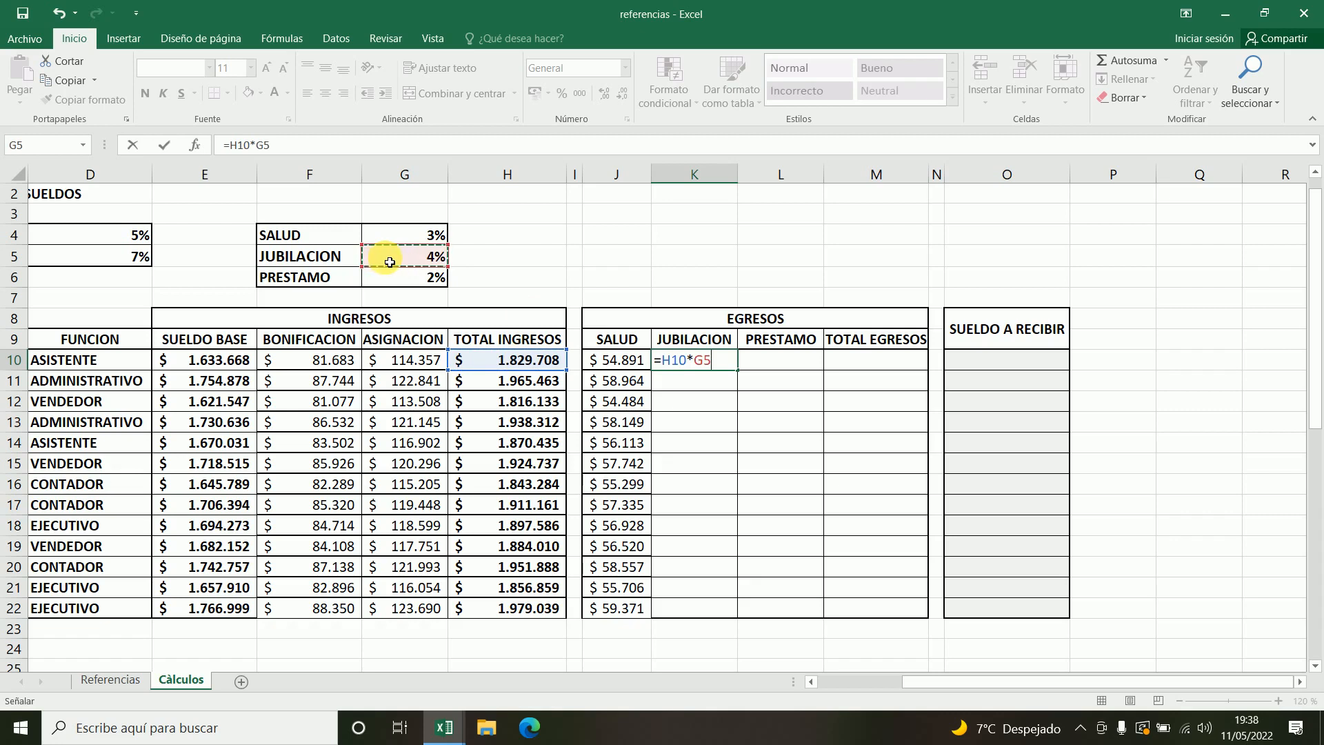
pyautogui.click(705, 361)
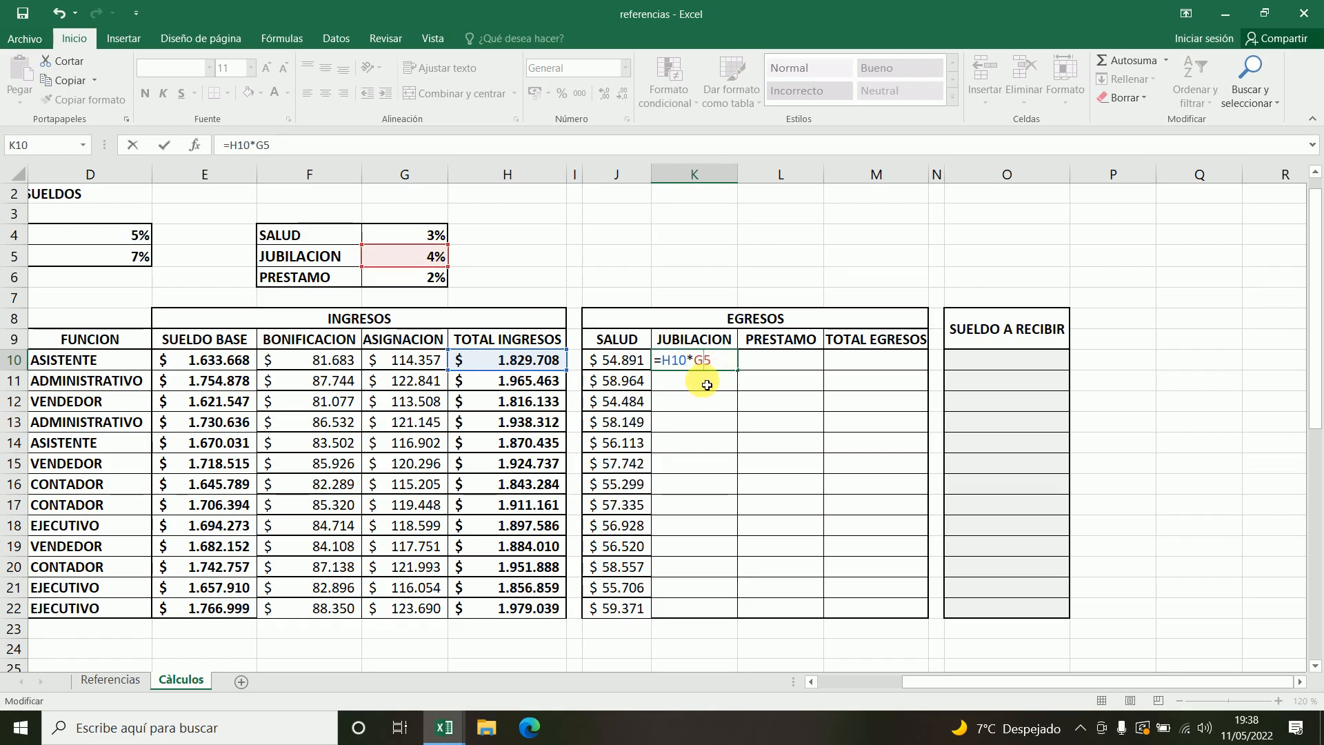
pyautogui.press('F4')
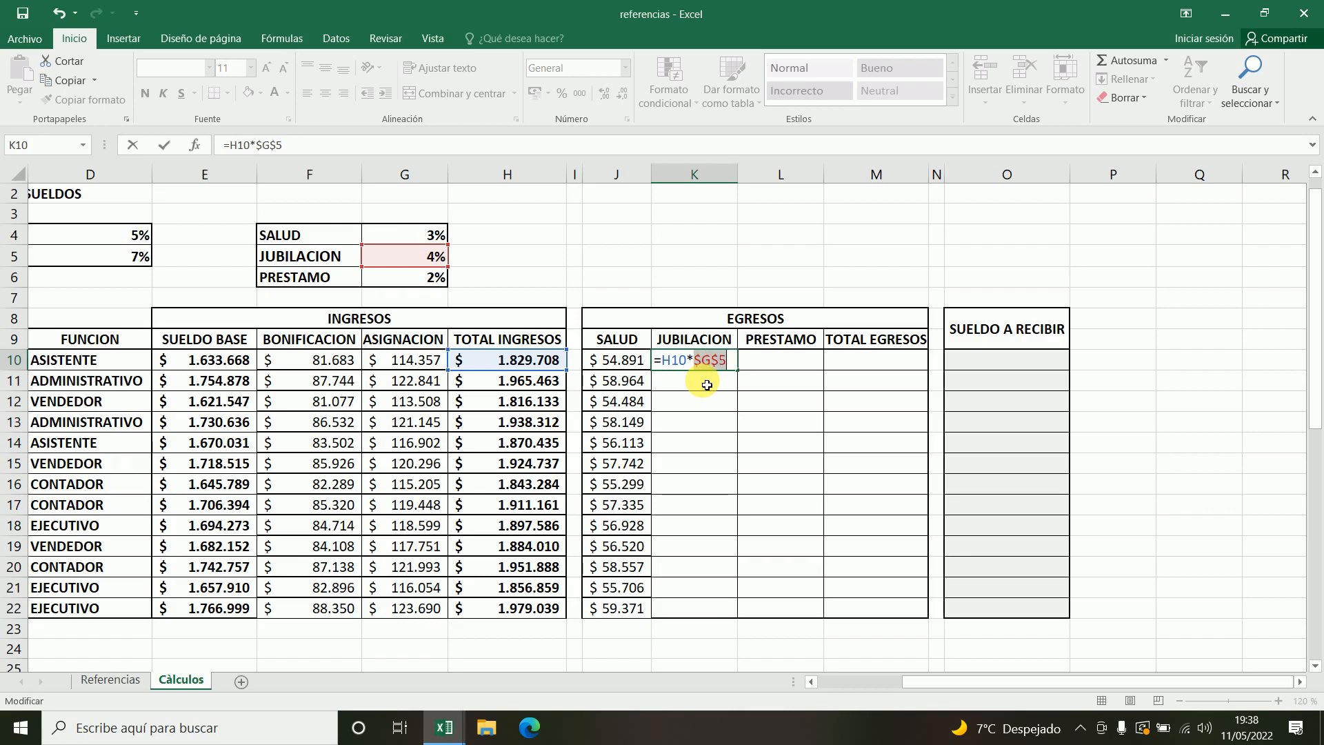
pyautogui.click(733, 363)
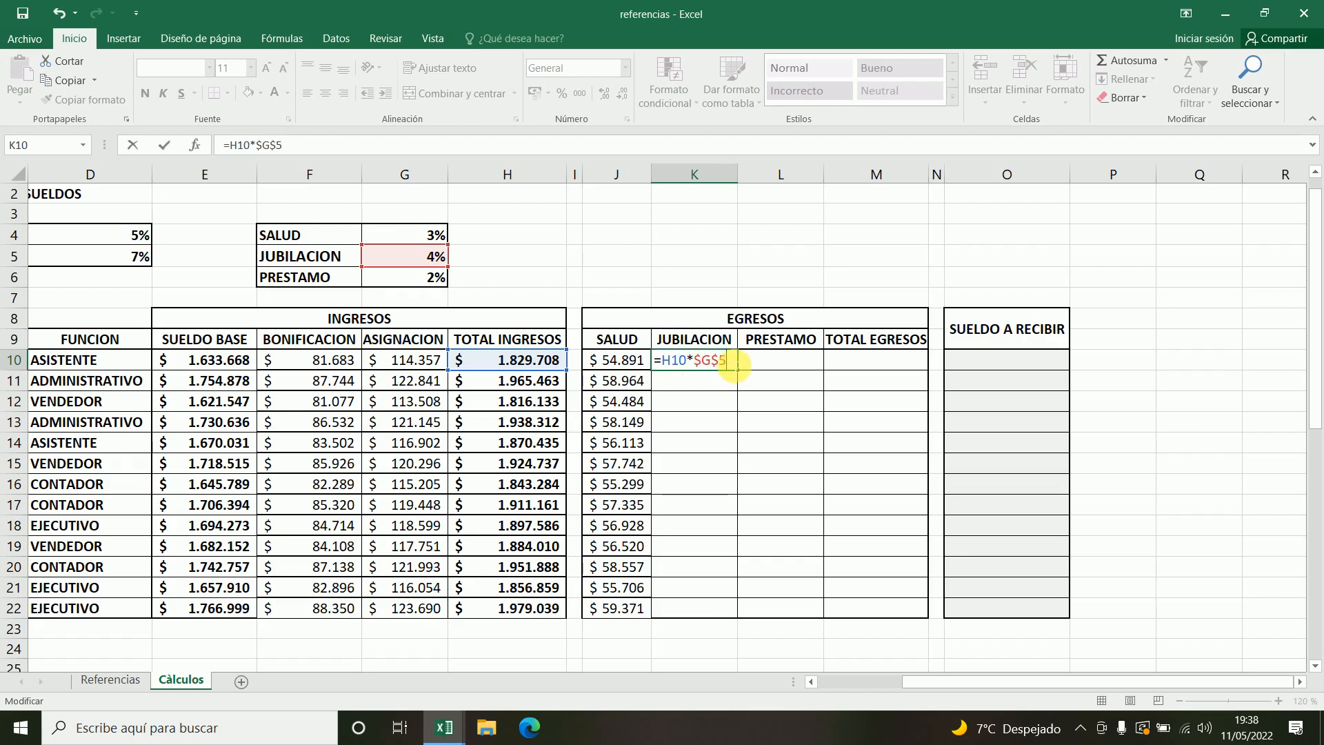
pyautogui.hotkey('ctrl', 'Return')
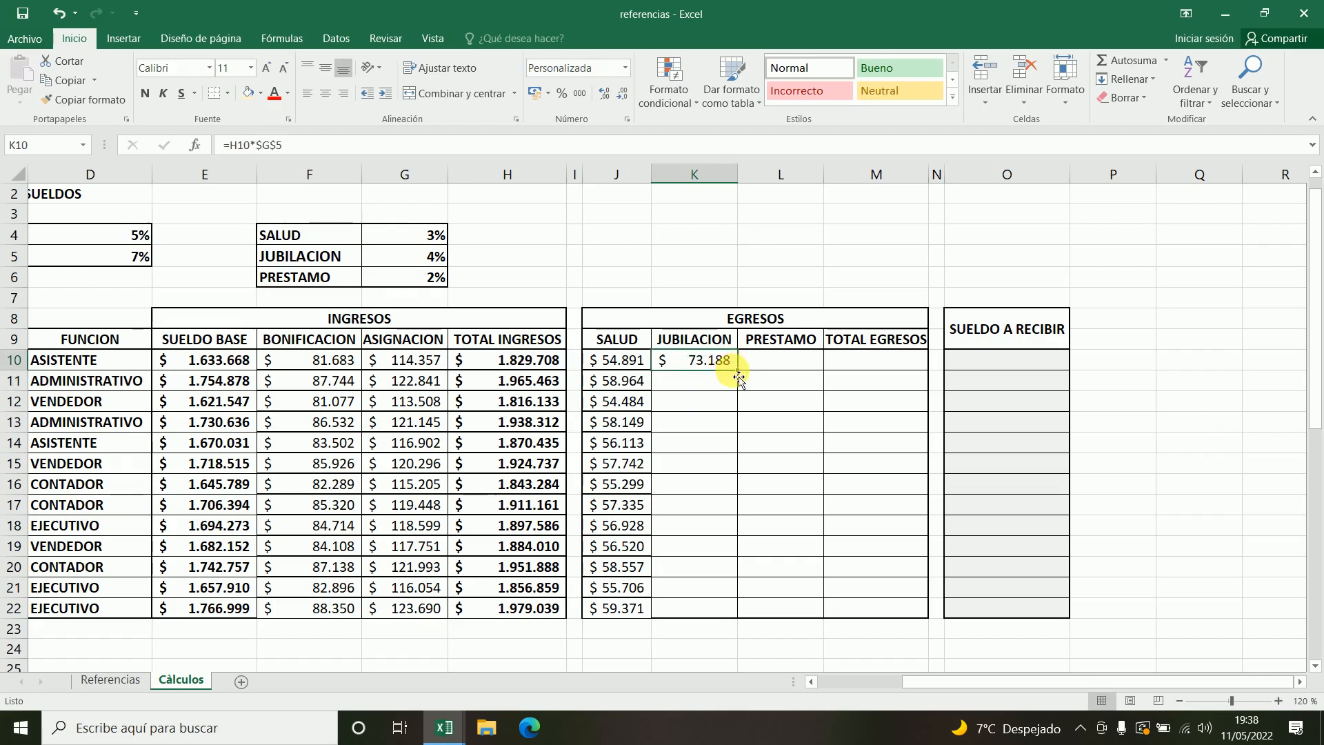
pyautogui.moveTo(744, 376); pyautogui.dragTo(725, 612)
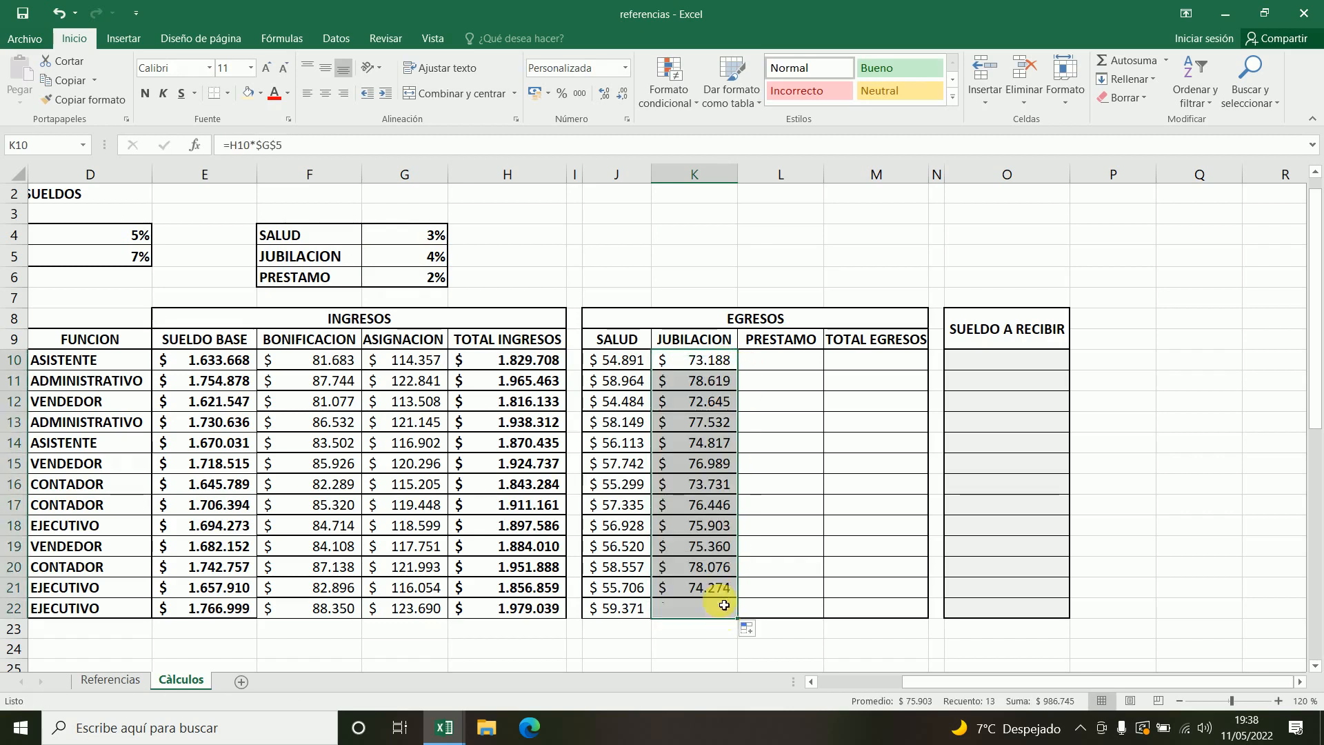
# Step: Enter =H10*$G$6 in L10 for the first employee's PRESTAMO deduction and copy it down to L22
pyautogui.click(762, 360)
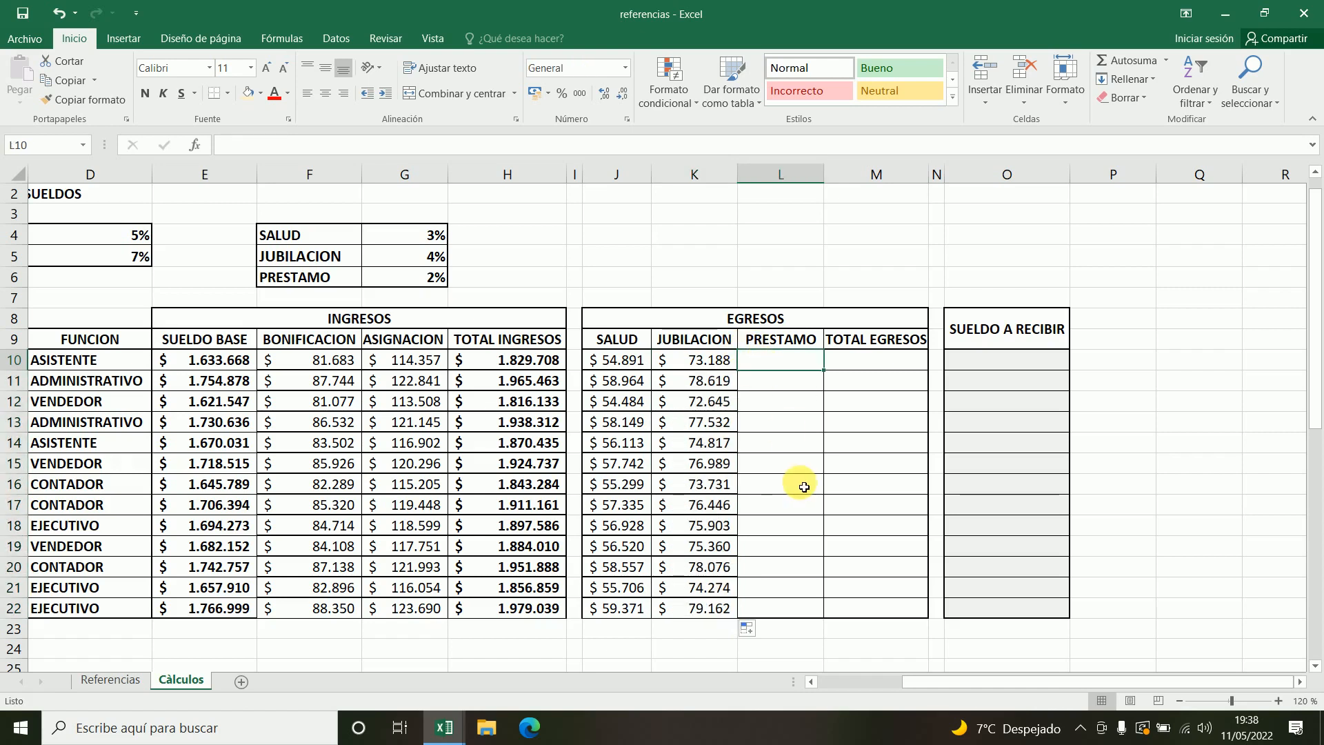
pyautogui.write('=')
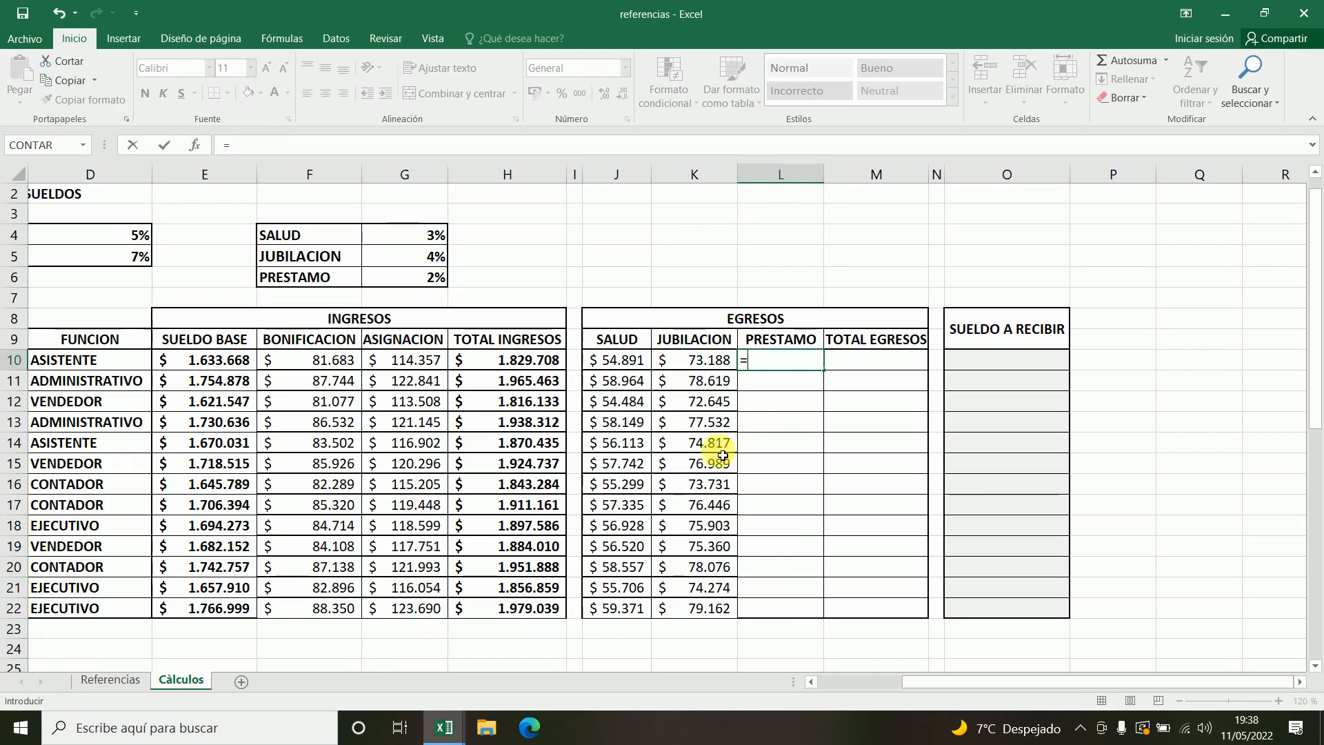
pyautogui.click(505, 365)
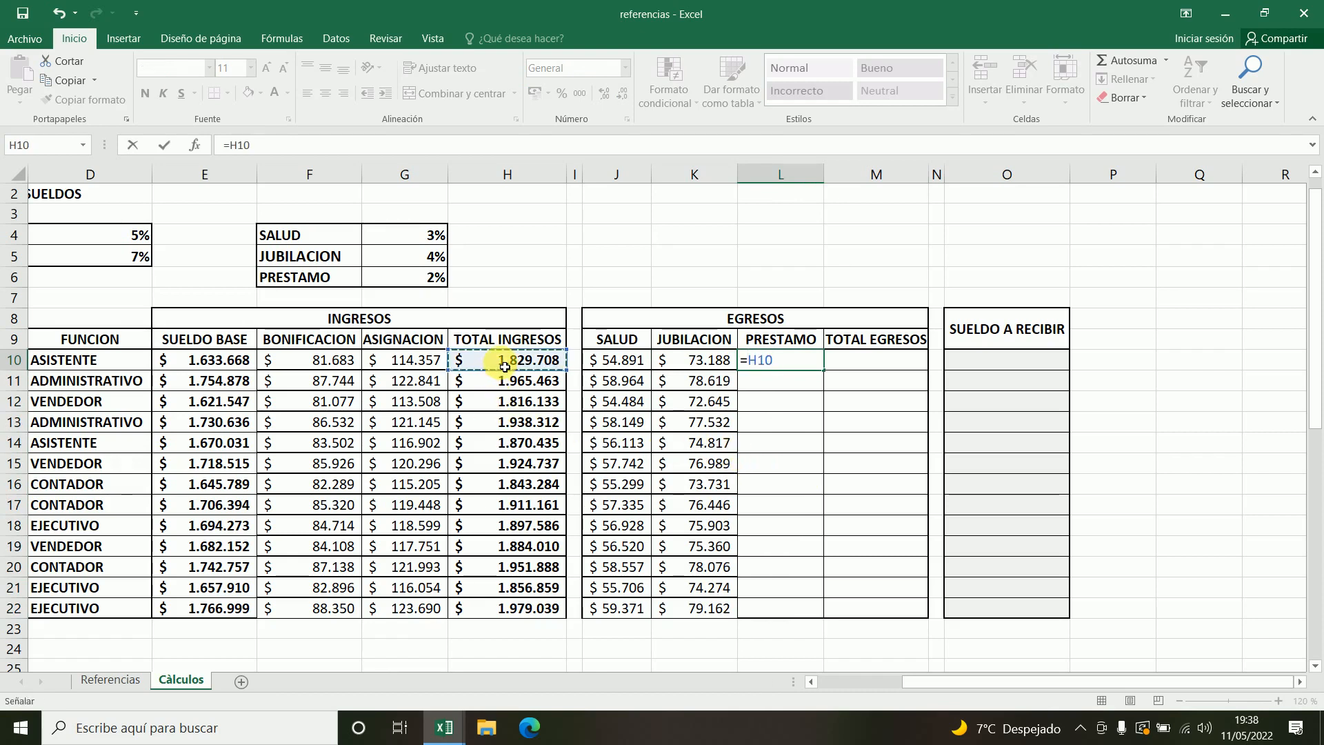
pyautogui.write('*')
pyautogui.click(382, 285)
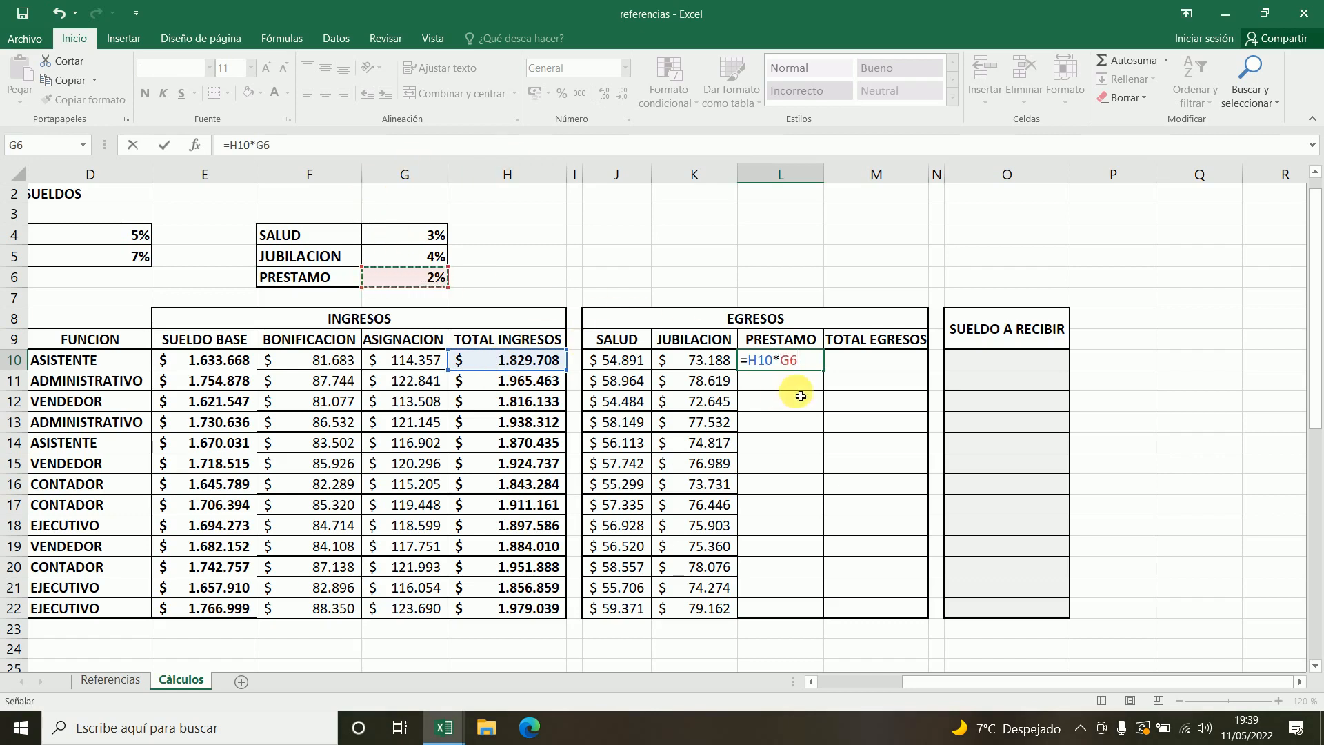
pyautogui.click(790, 360)
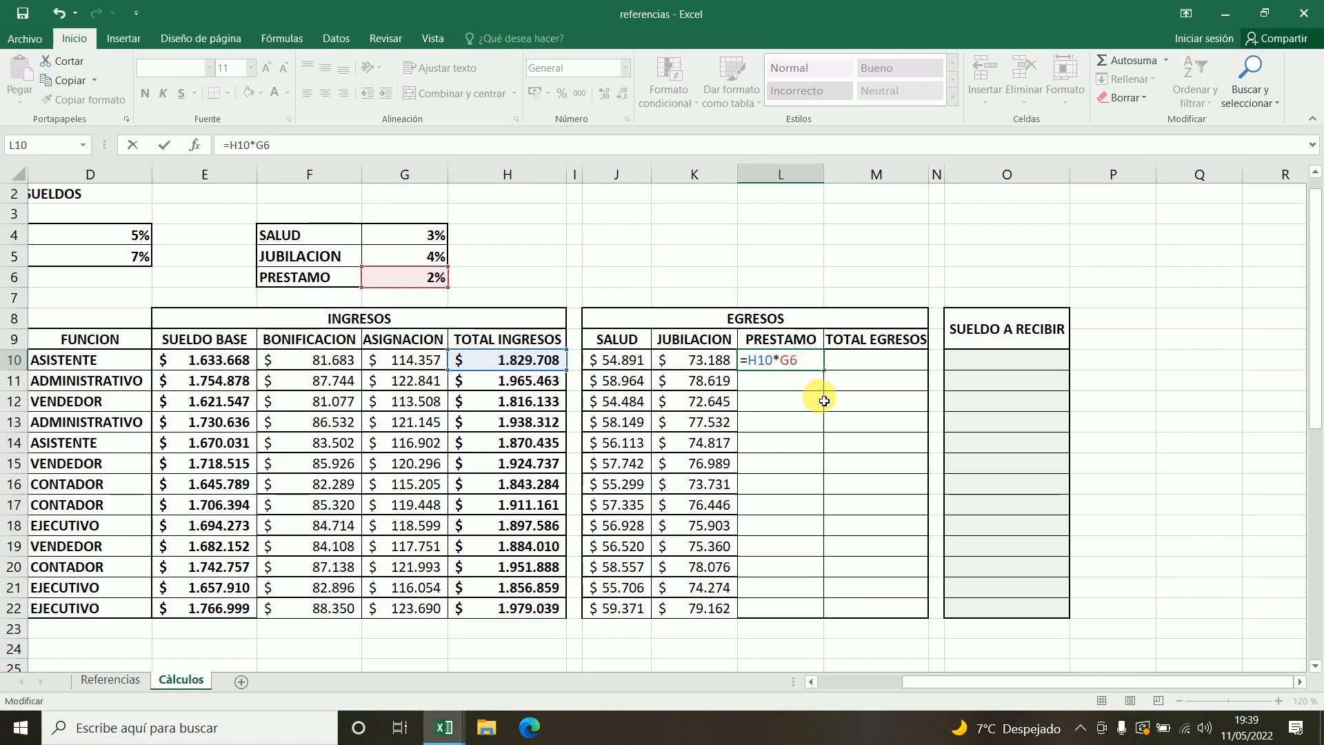
pyautogui.press('F4')
pyautogui.press('Return')
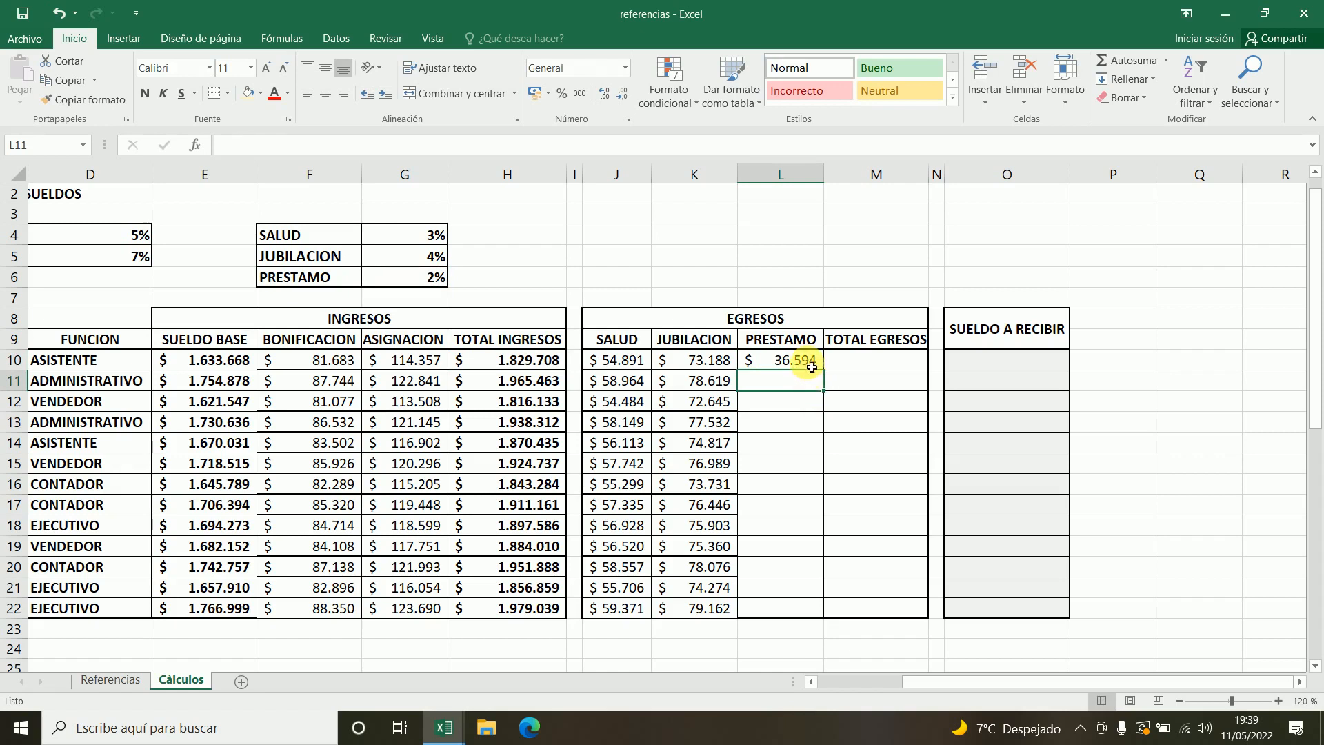
pyautogui.click(819, 367)
pyautogui.moveTo(821, 367); pyautogui.dragTo(828, 617)
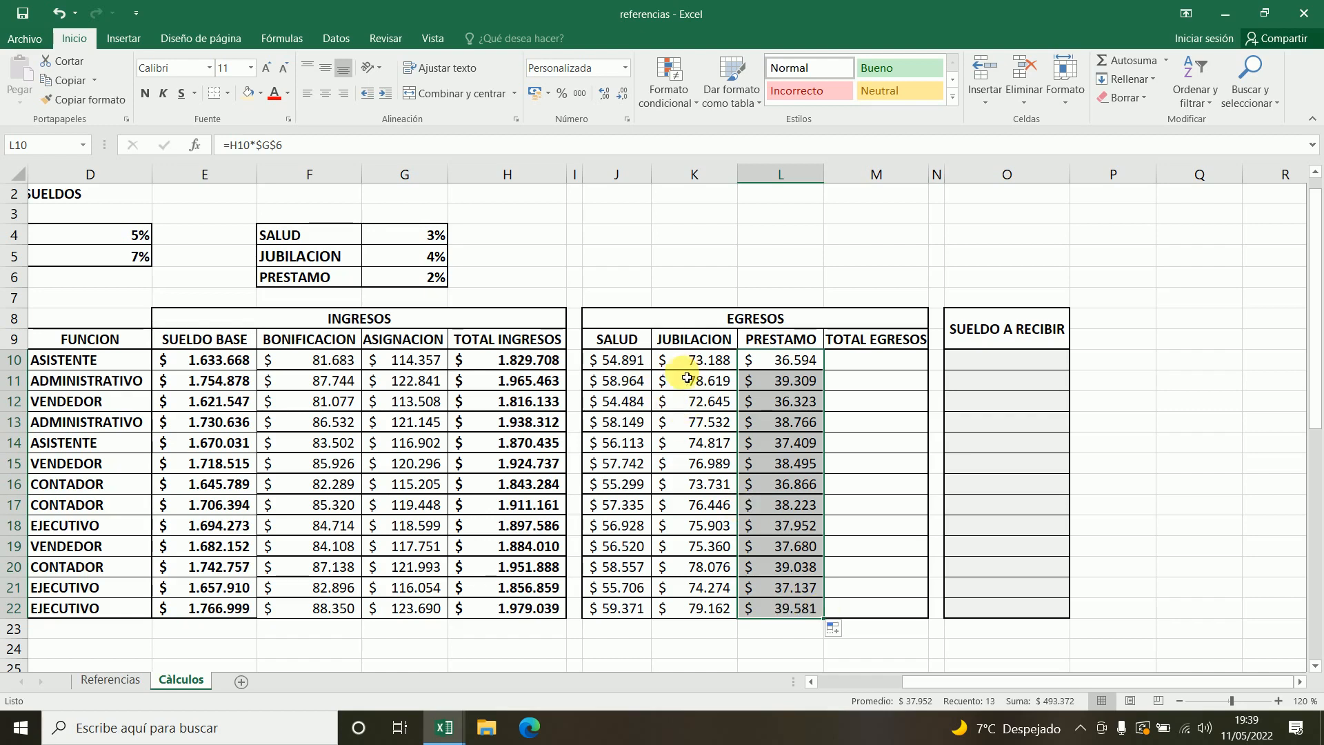
# Step: Enter =SUMA(J10:L10) in M10 for the first employee's TOTAL EGRESOS and copy it down to M22
pyautogui.click(659, 363)
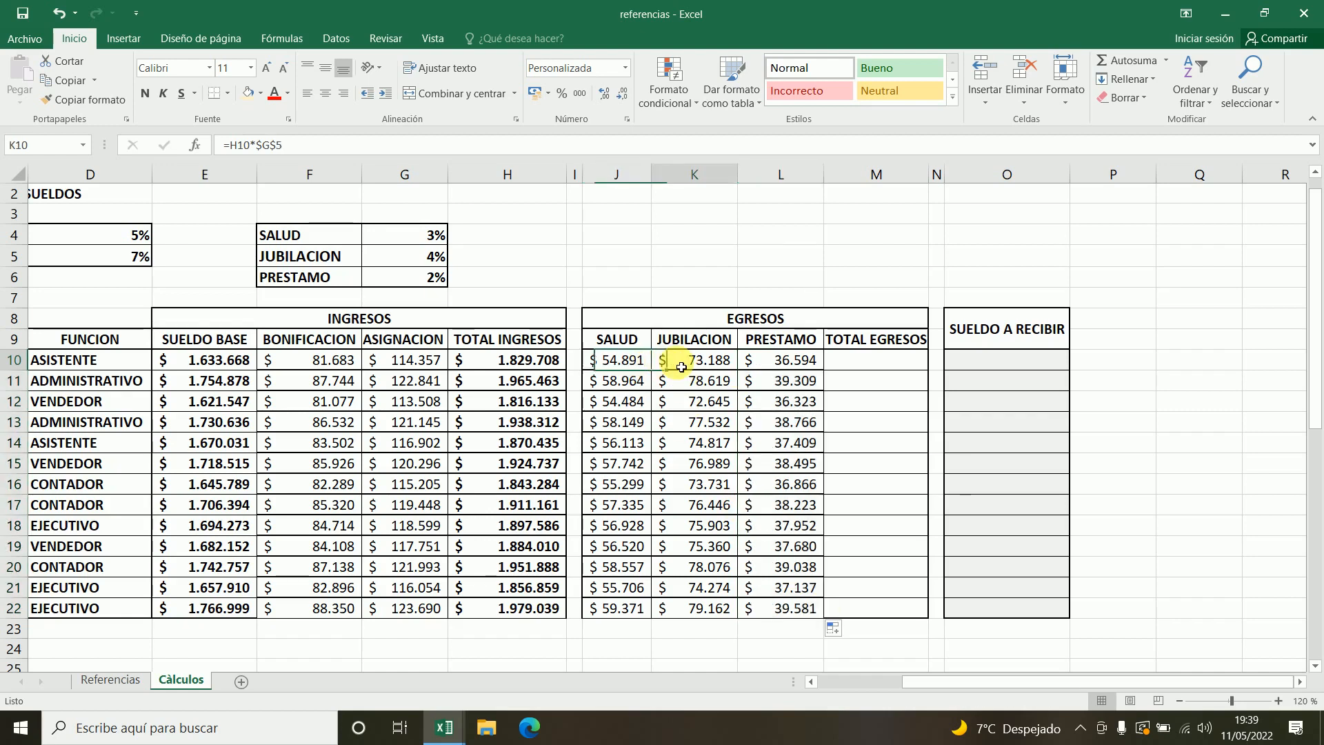
pyautogui.click(767, 360)
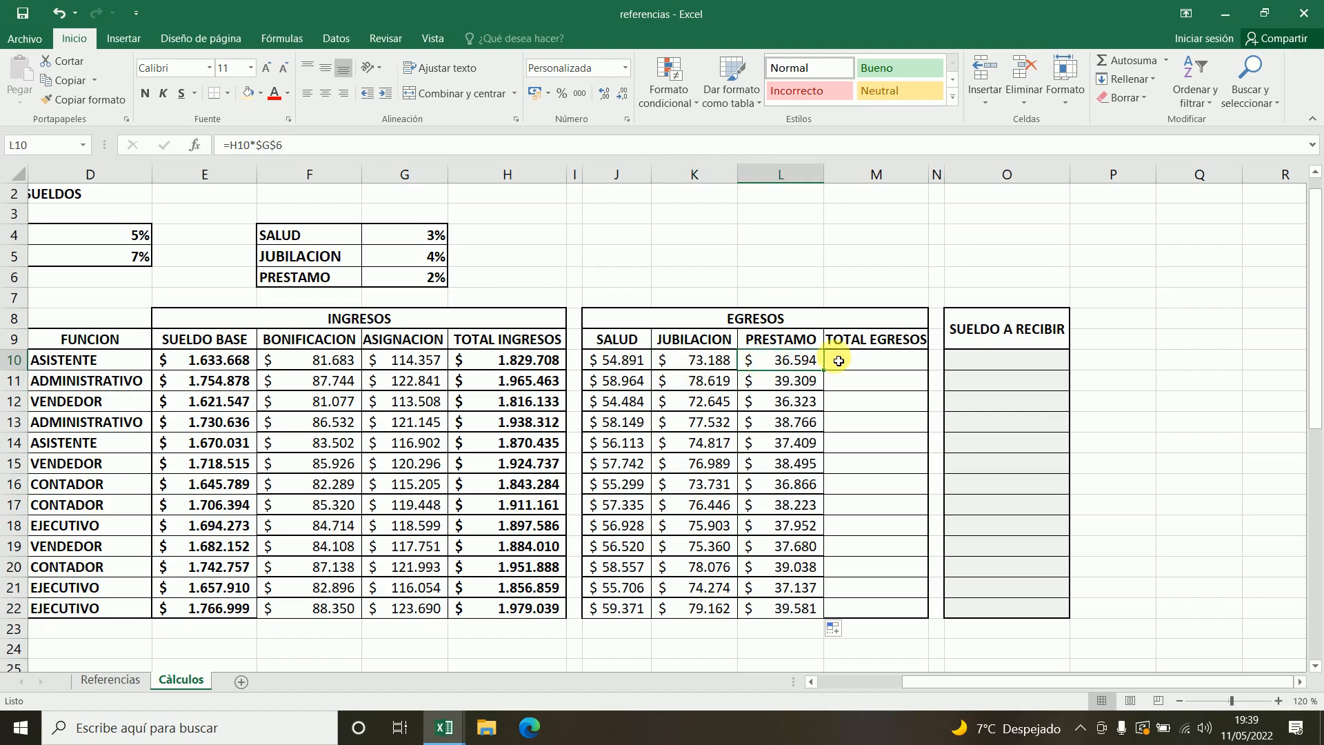
pyautogui.click(873, 365)
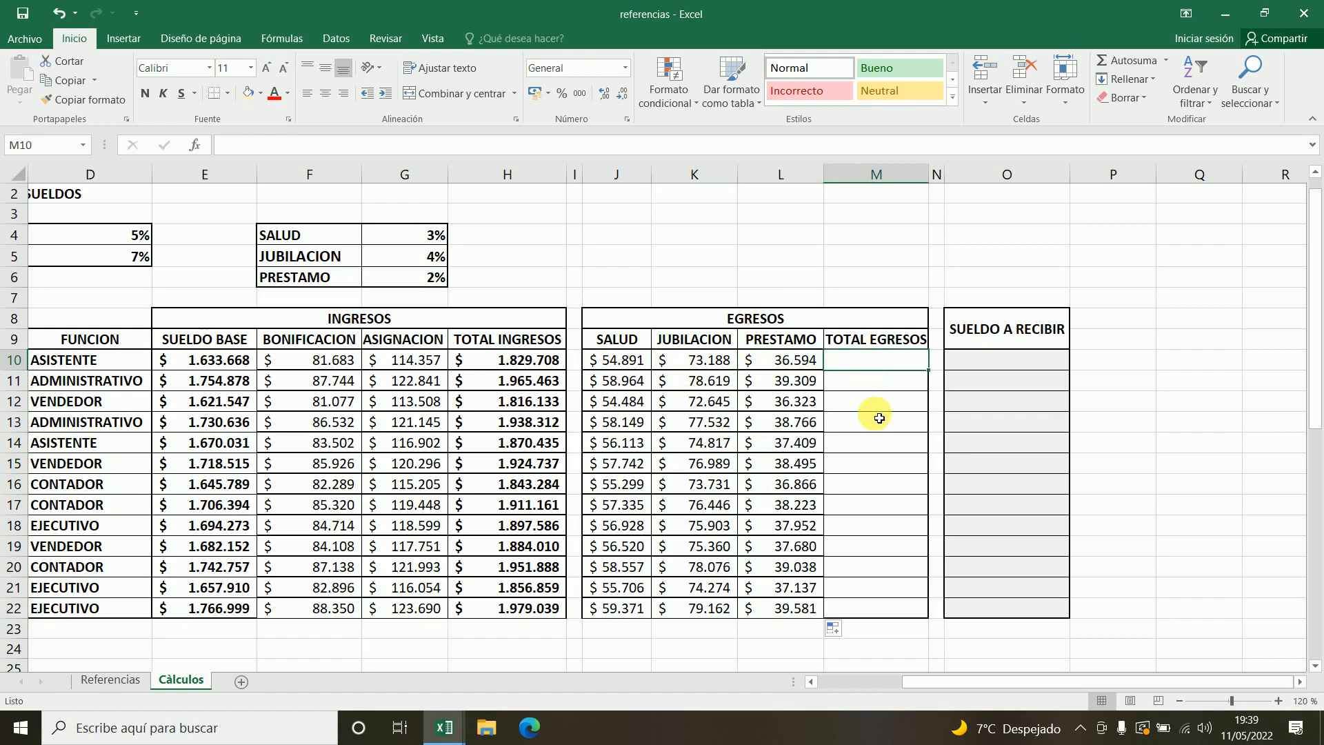
pyautogui.write('=')
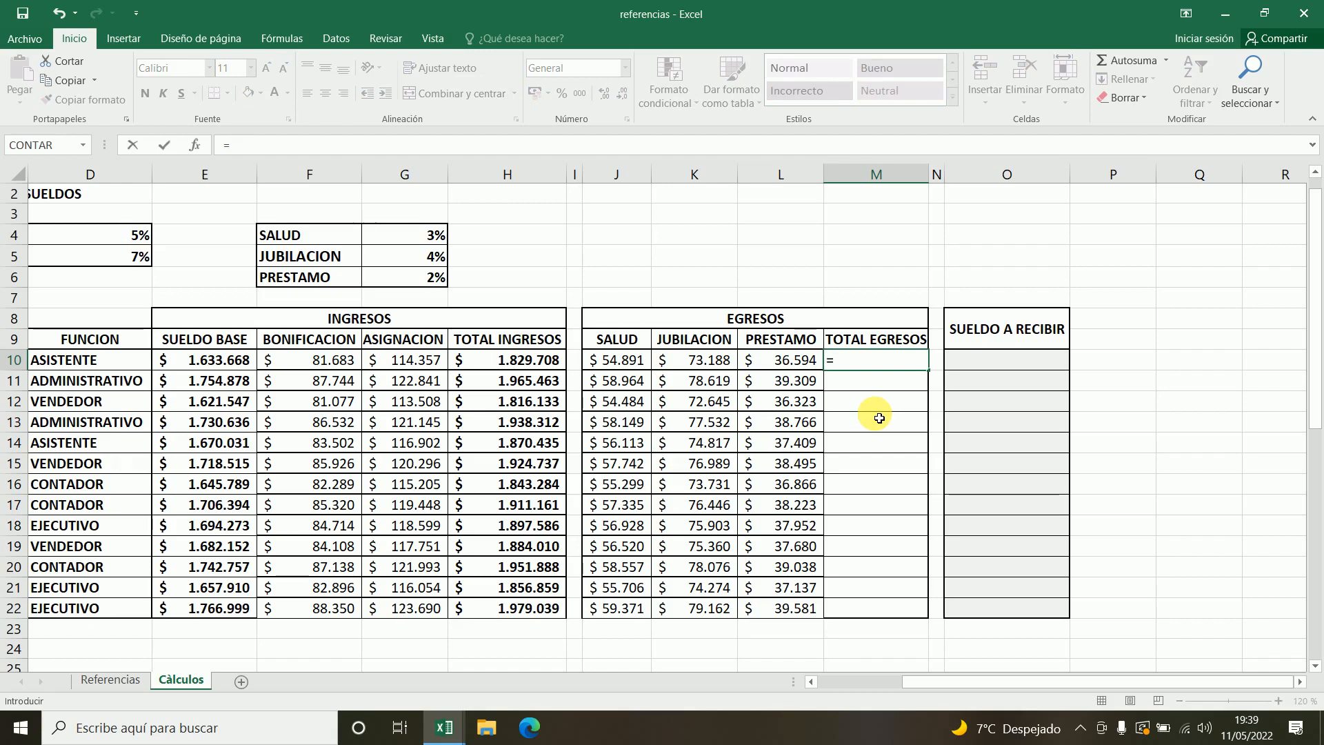
pyautogui.write('SUMA(')
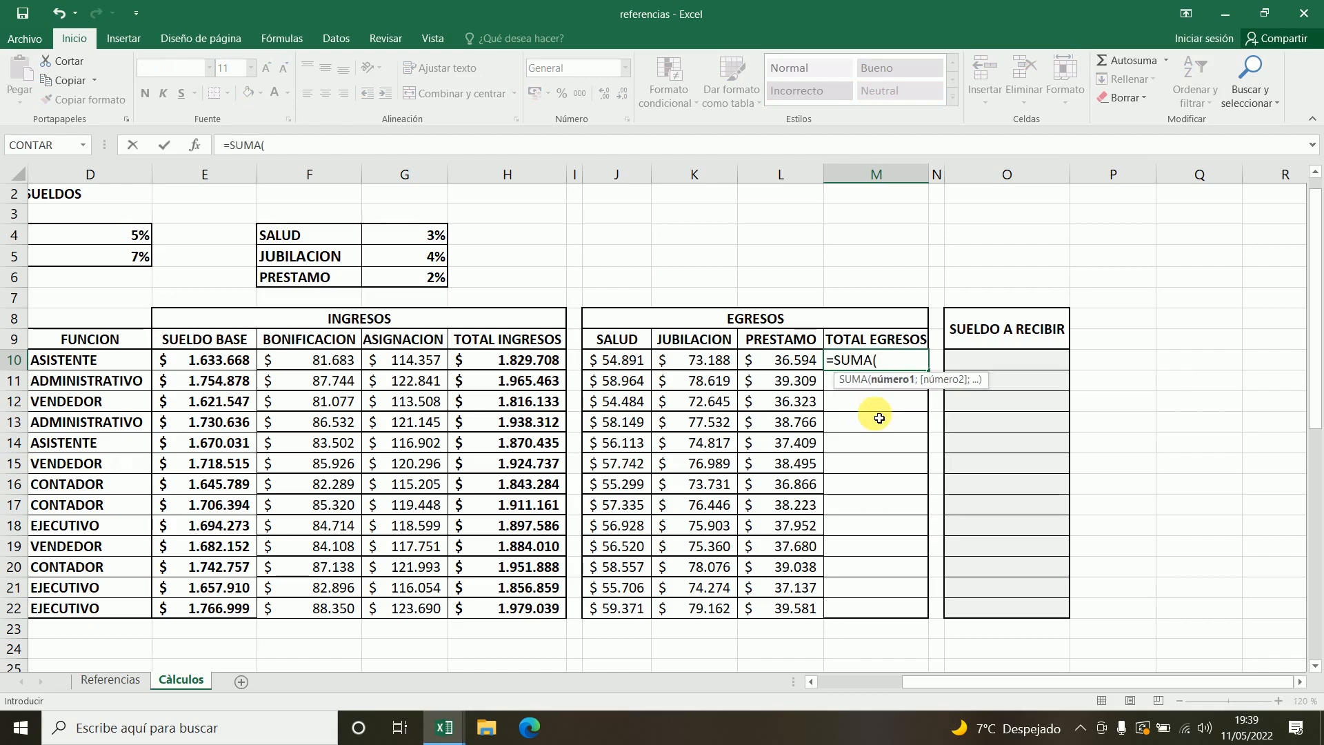
pyautogui.click(636, 369)
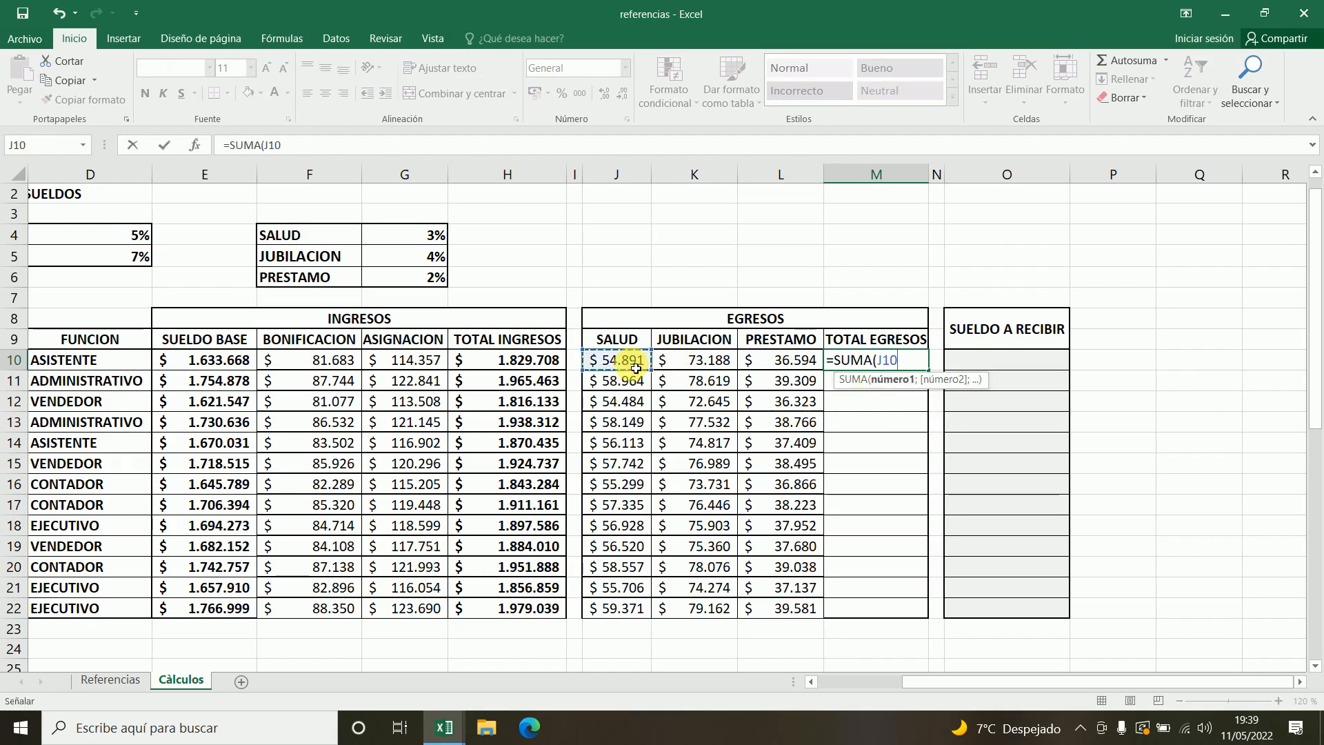
pyautogui.moveTo(639, 369); pyautogui.dragTo(769, 368)
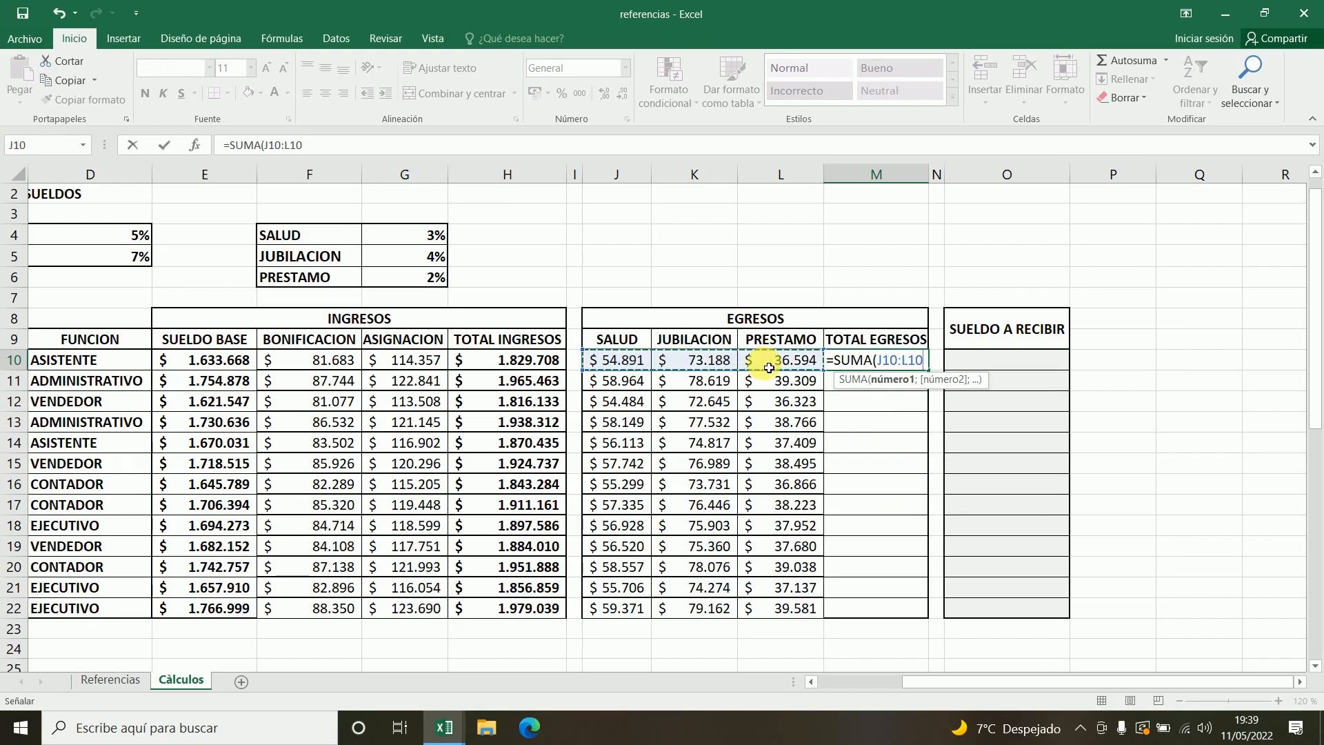
pyautogui.write(')')
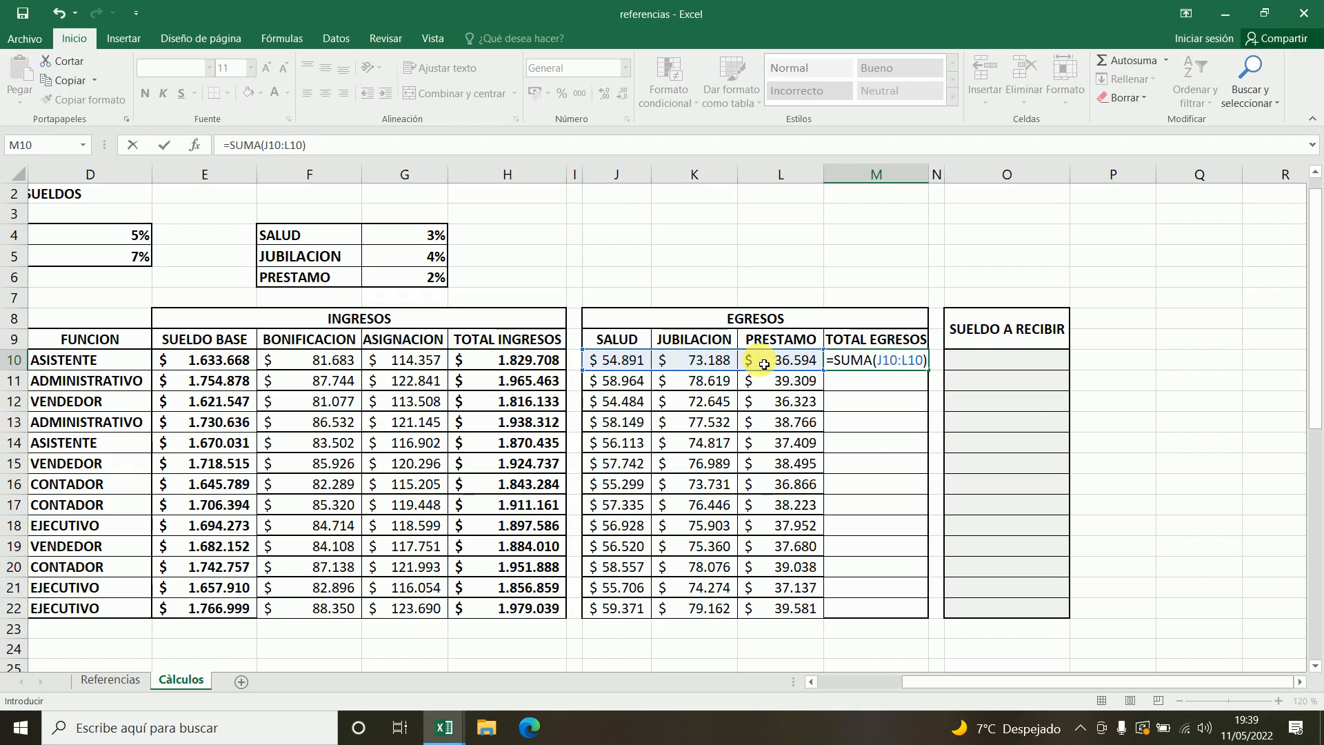
pyautogui.press('Return')
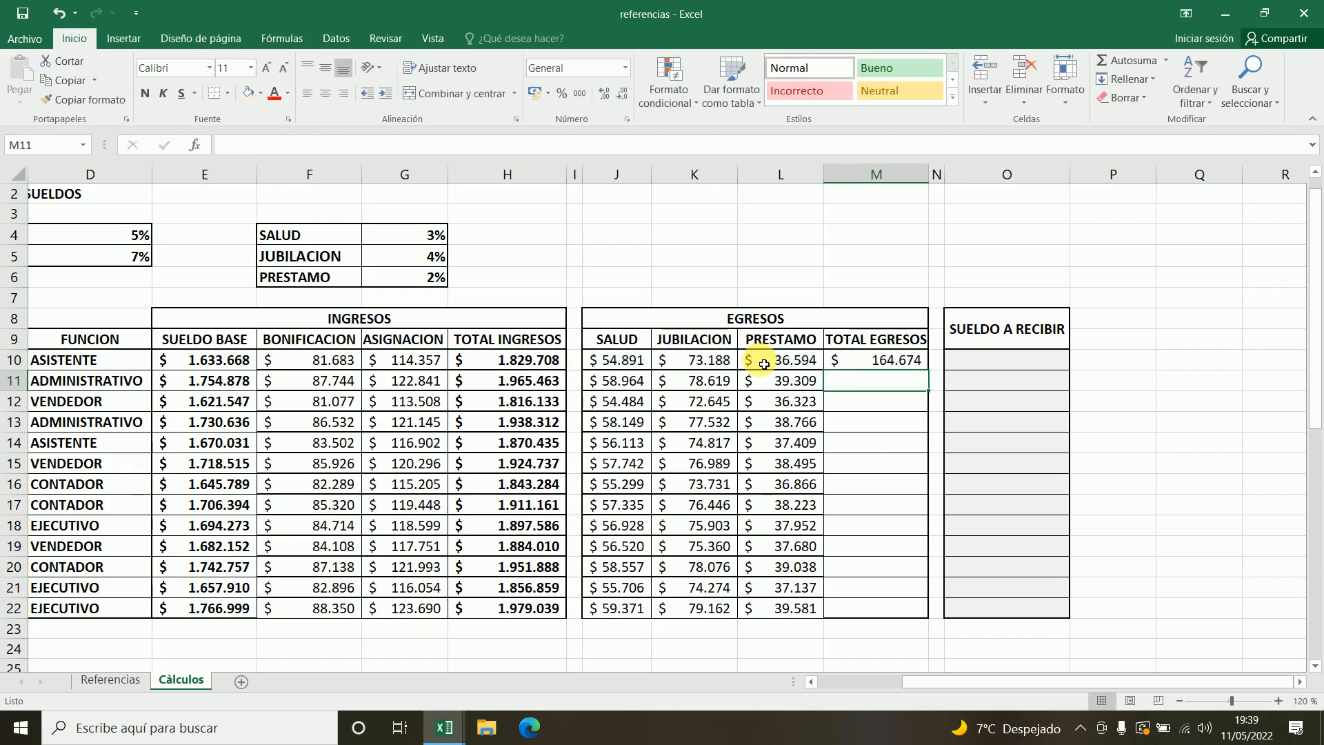
pyautogui.click(887, 360)
pyautogui.moveTo(935, 376); pyautogui.dragTo(924, 616)
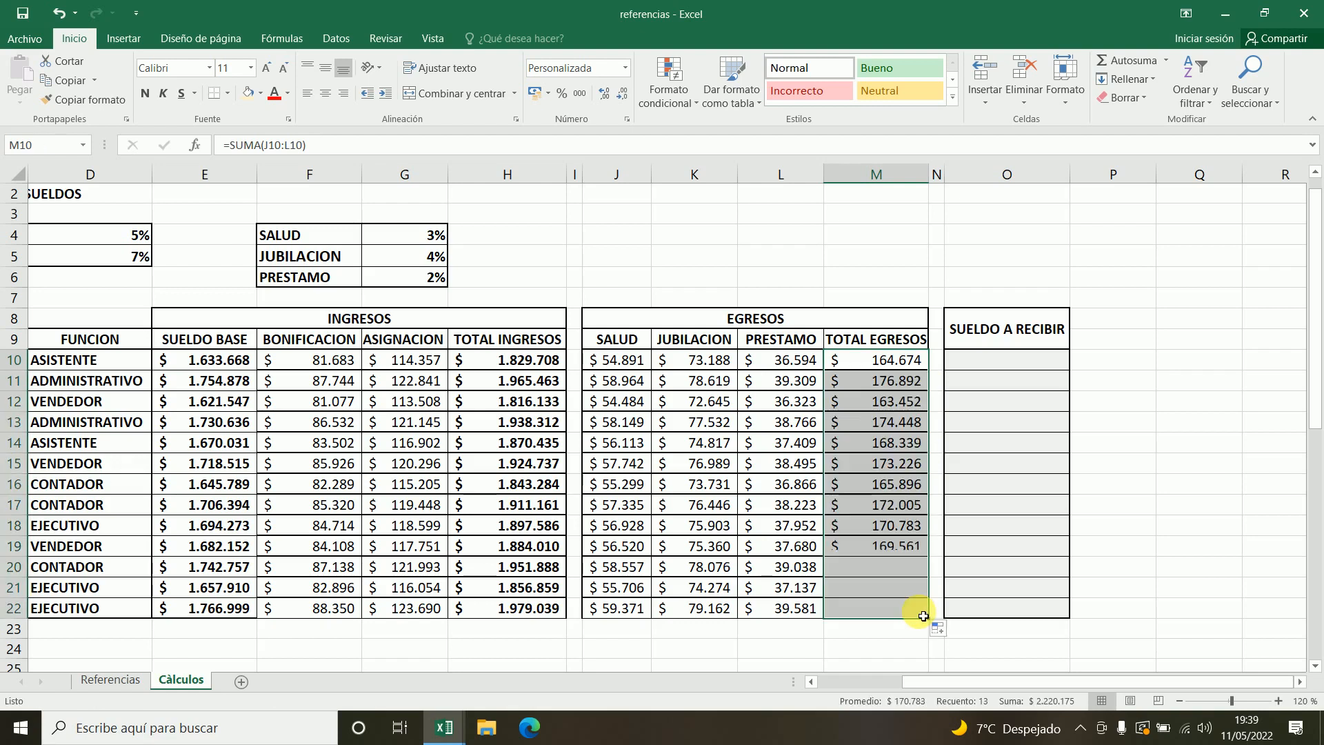
# Step: Check the copied TOTAL EGRESOS formulas in M13 and M18 to see which cells they reference
pyautogui.click(880, 400)
pyautogui.doubleClick(885, 422)
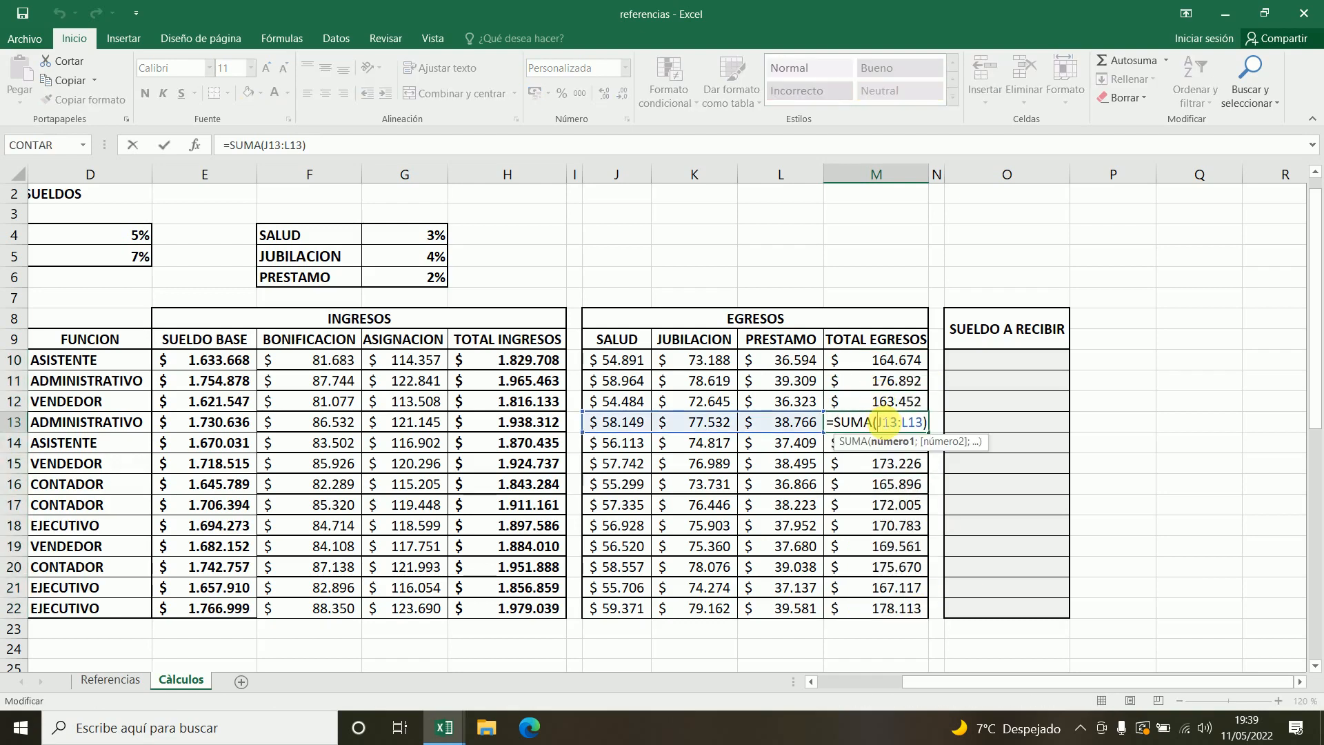
pyautogui.click(165, 146)
pyautogui.click(871, 530)
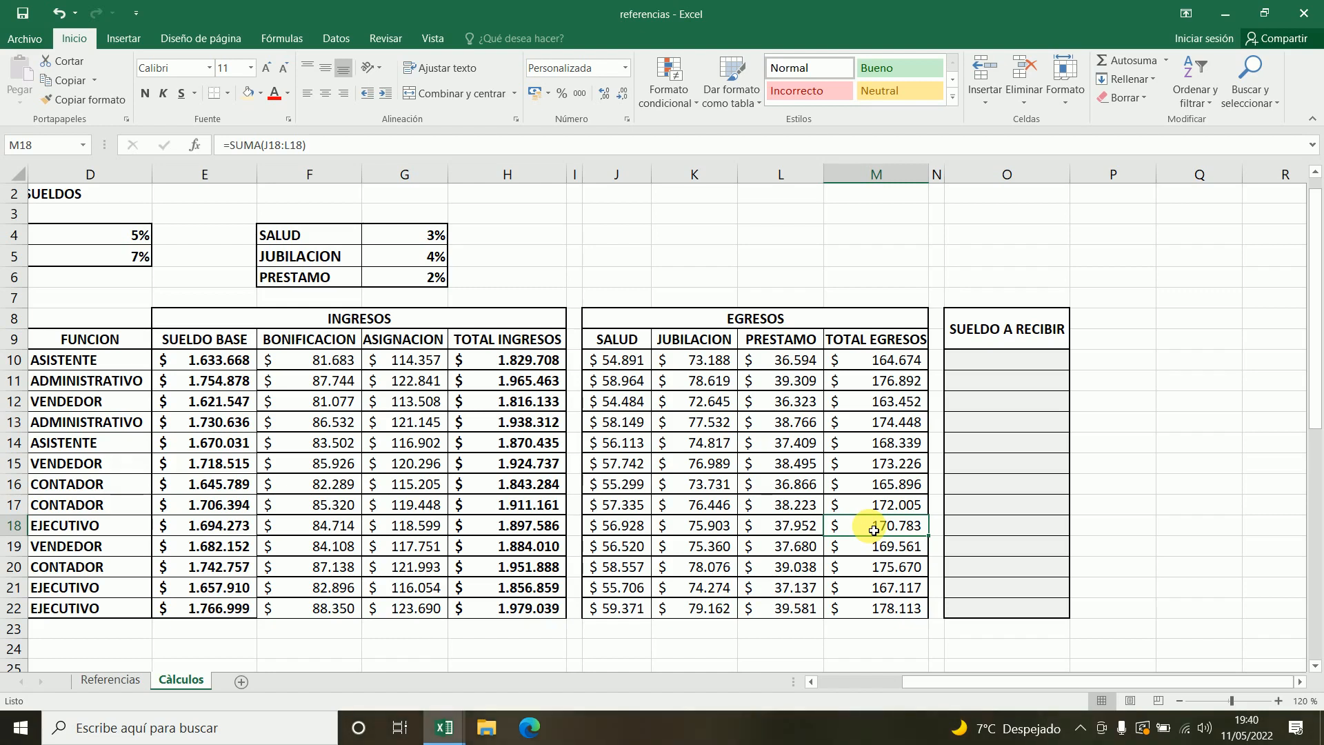
pyautogui.doubleClick(872, 526)
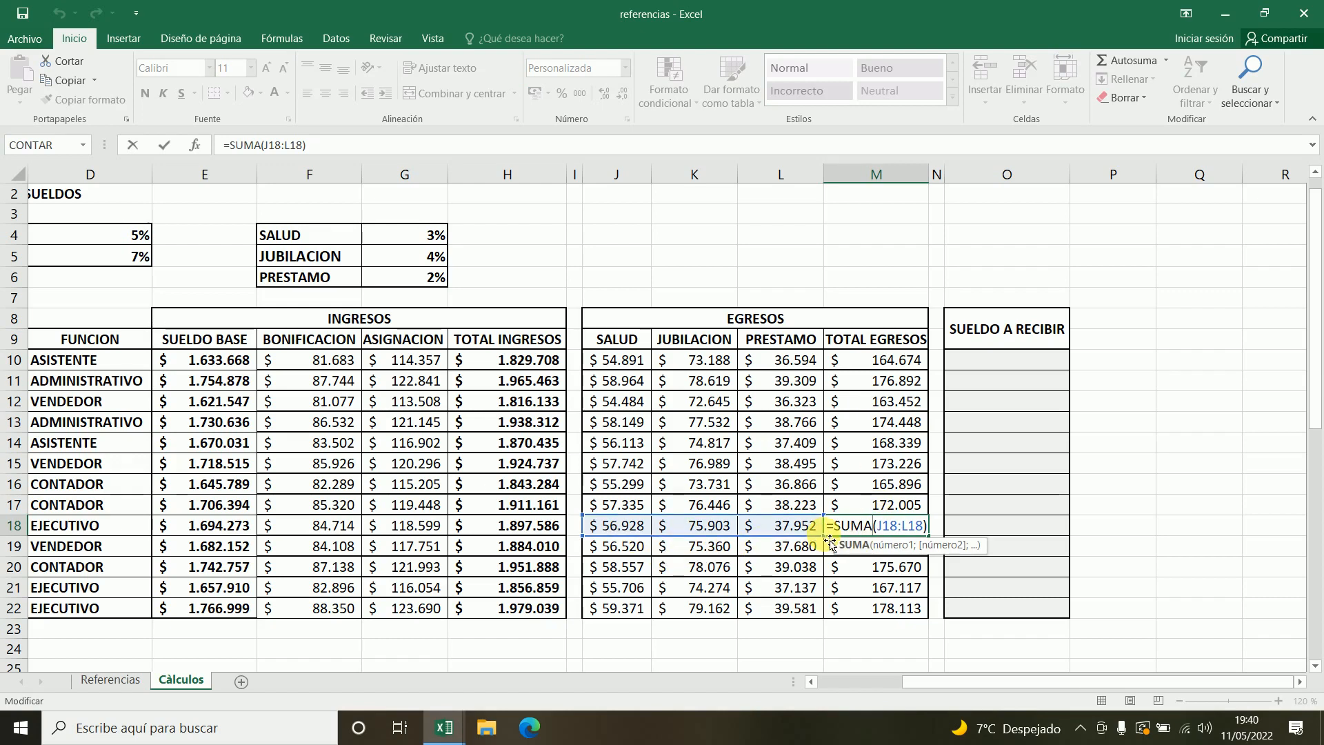
pyautogui.click(163, 148)
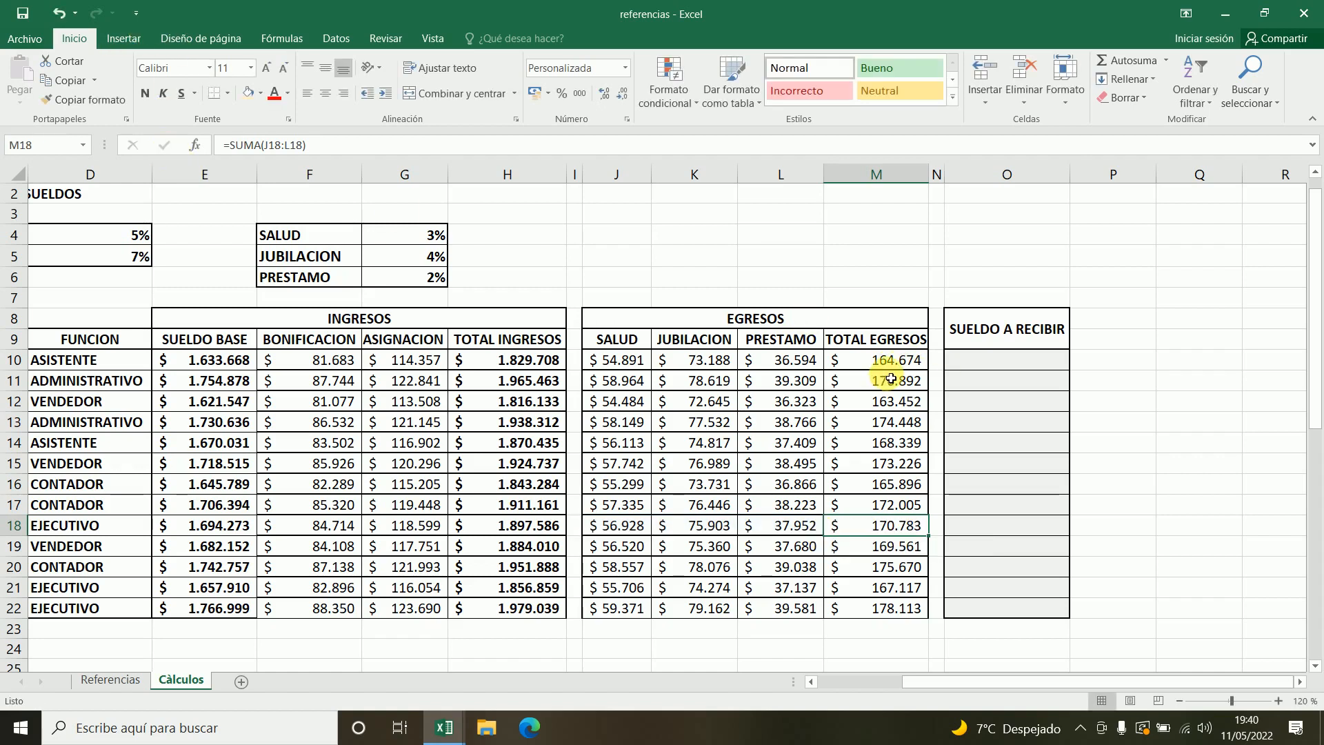
# Step: Make the TOTAL EGRESOS amounts in M10:M22 bold
pyautogui.moveTo(882, 358); pyautogui.dragTo(874, 607)
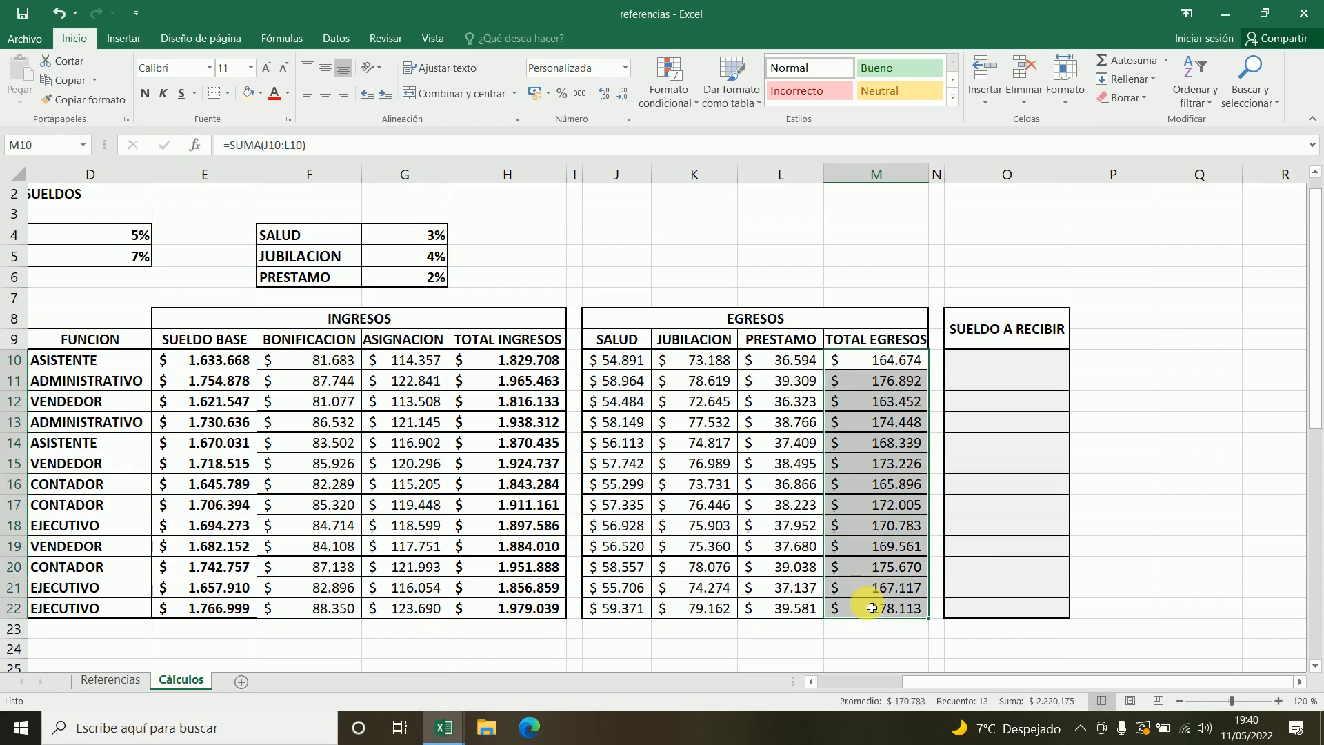
pyautogui.click(147, 99)
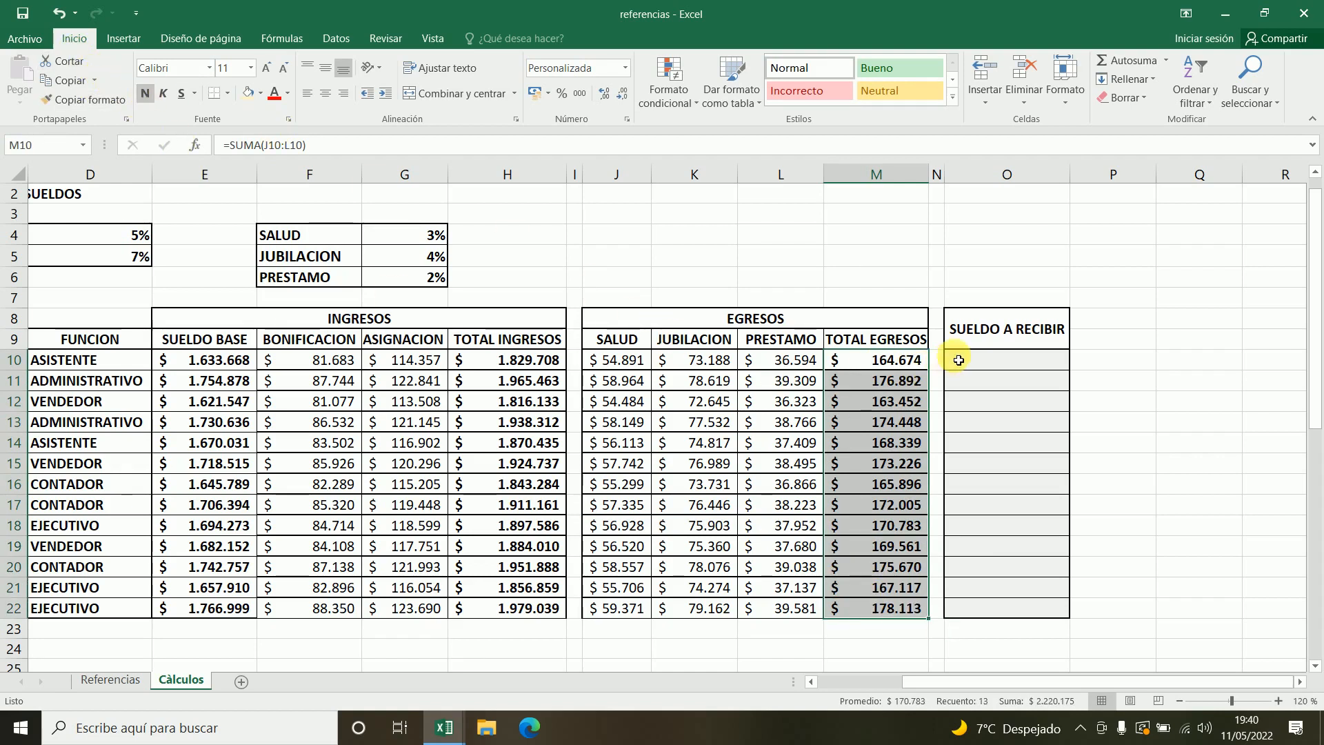
# Step: Enter =H10-M10 in O10 for the first employee's SUELDO A RECIBIR and copy it down to O22
pyautogui.click(992, 371)
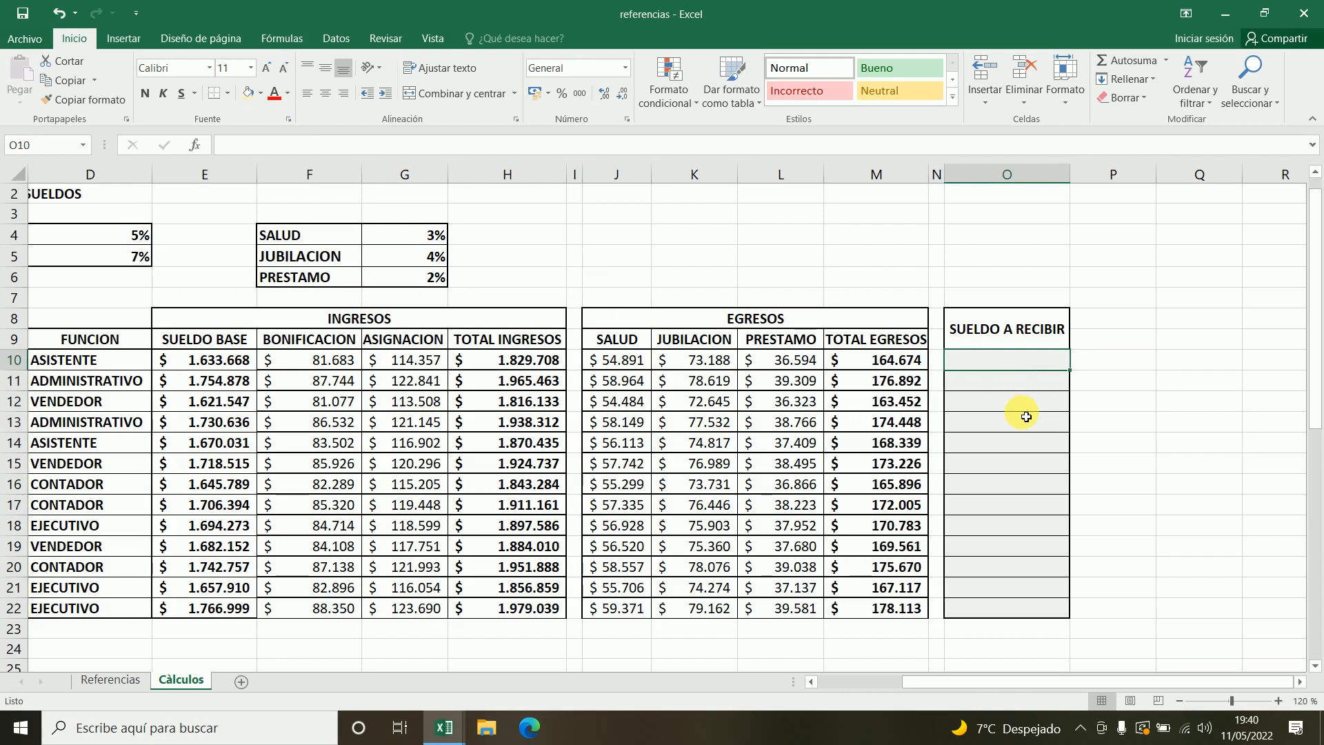
pyautogui.click(524, 361)
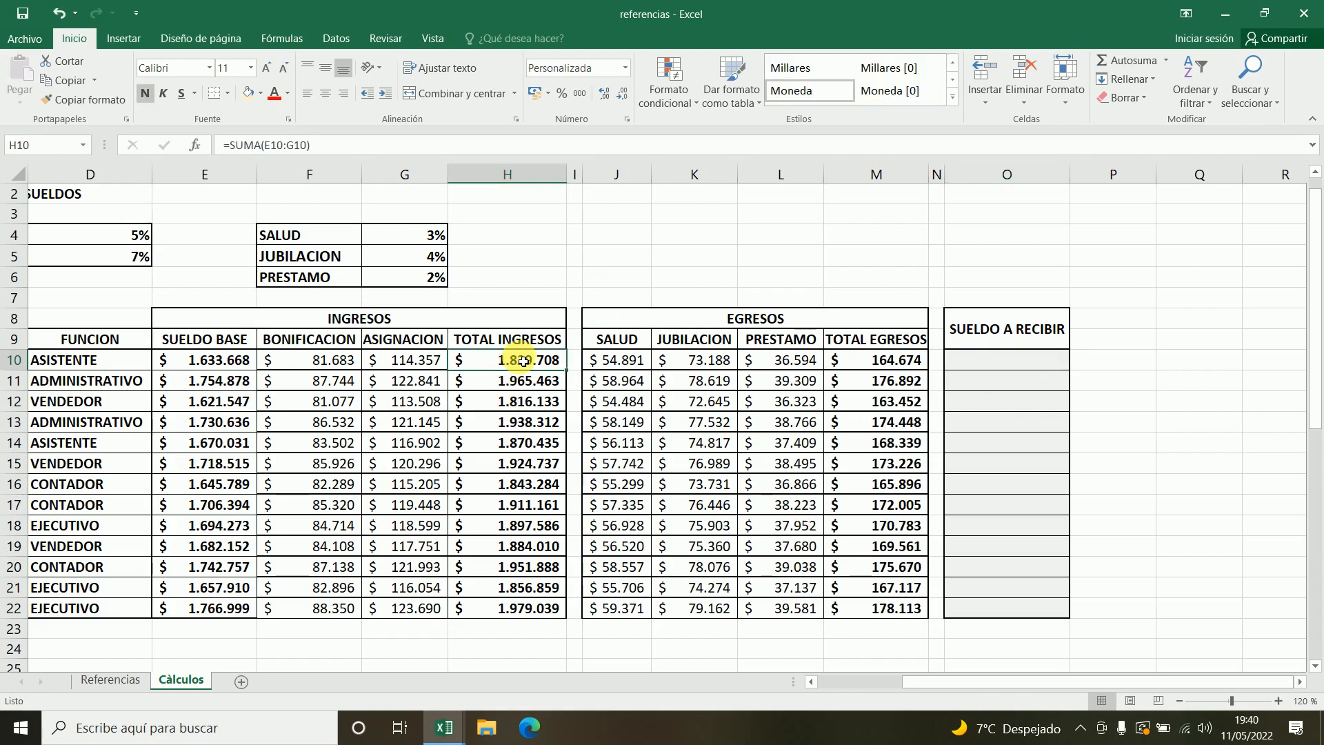
pyautogui.click(888, 361)
pyautogui.click(977, 362)
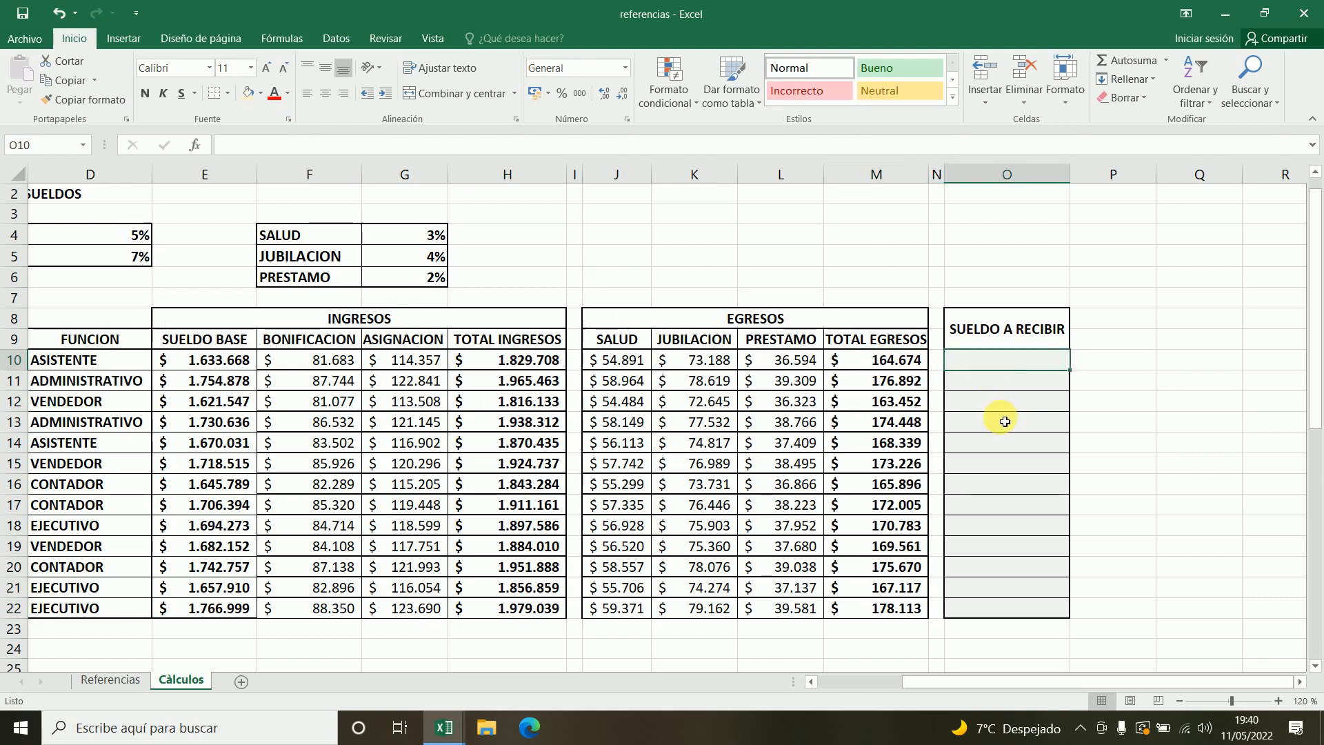
pyautogui.write('=')
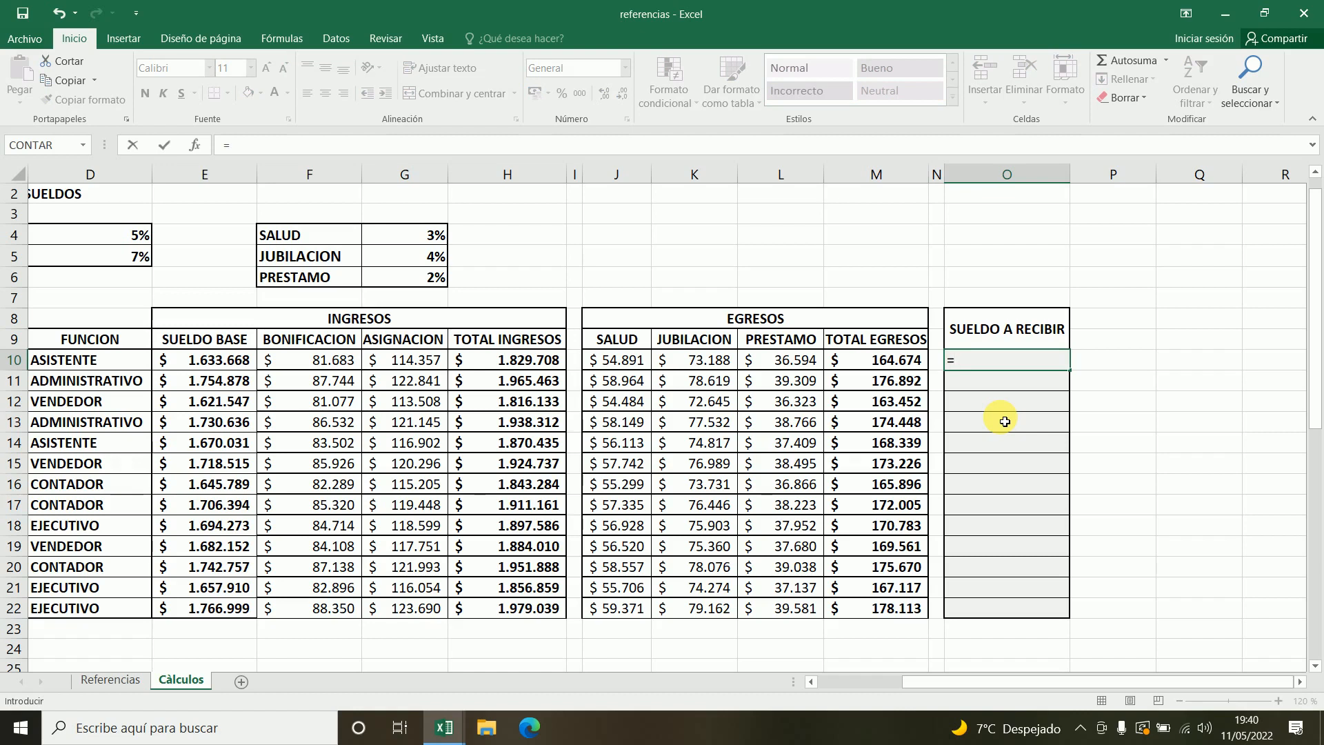
pyautogui.click(493, 365)
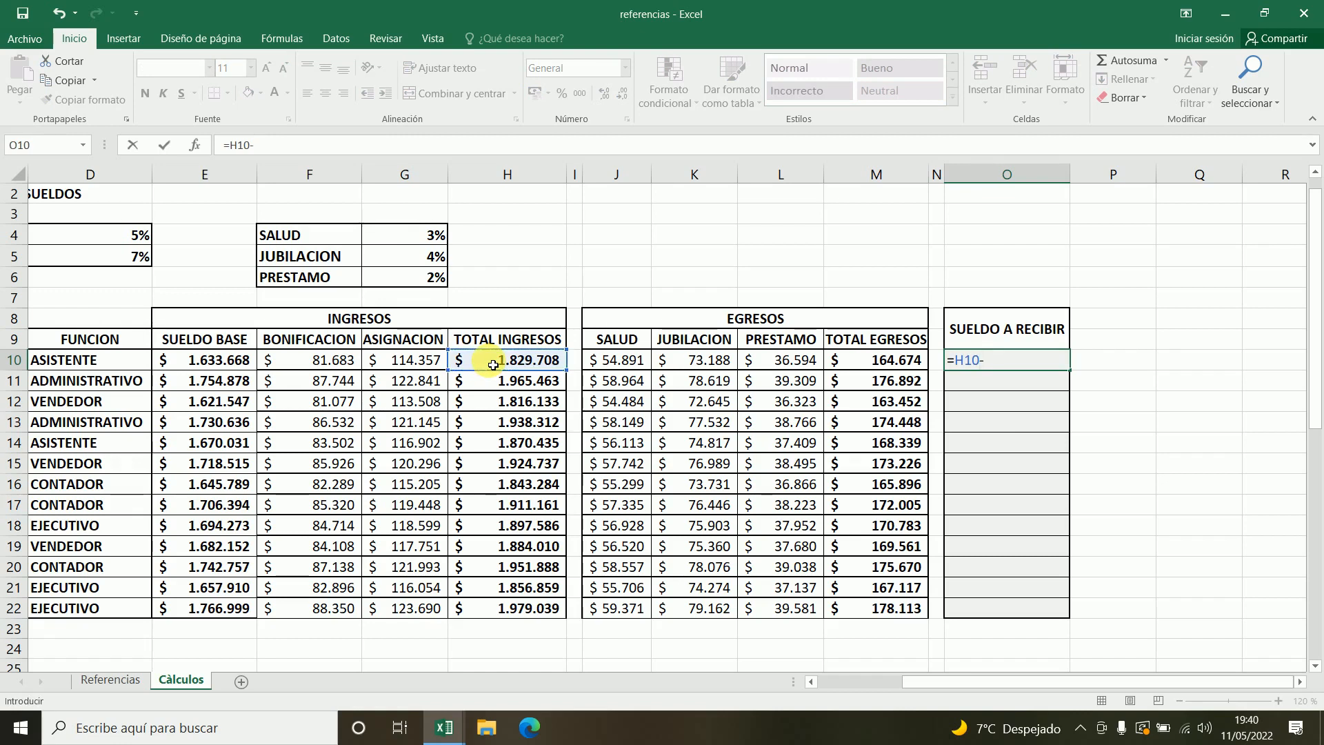
pyautogui.click(871, 367)
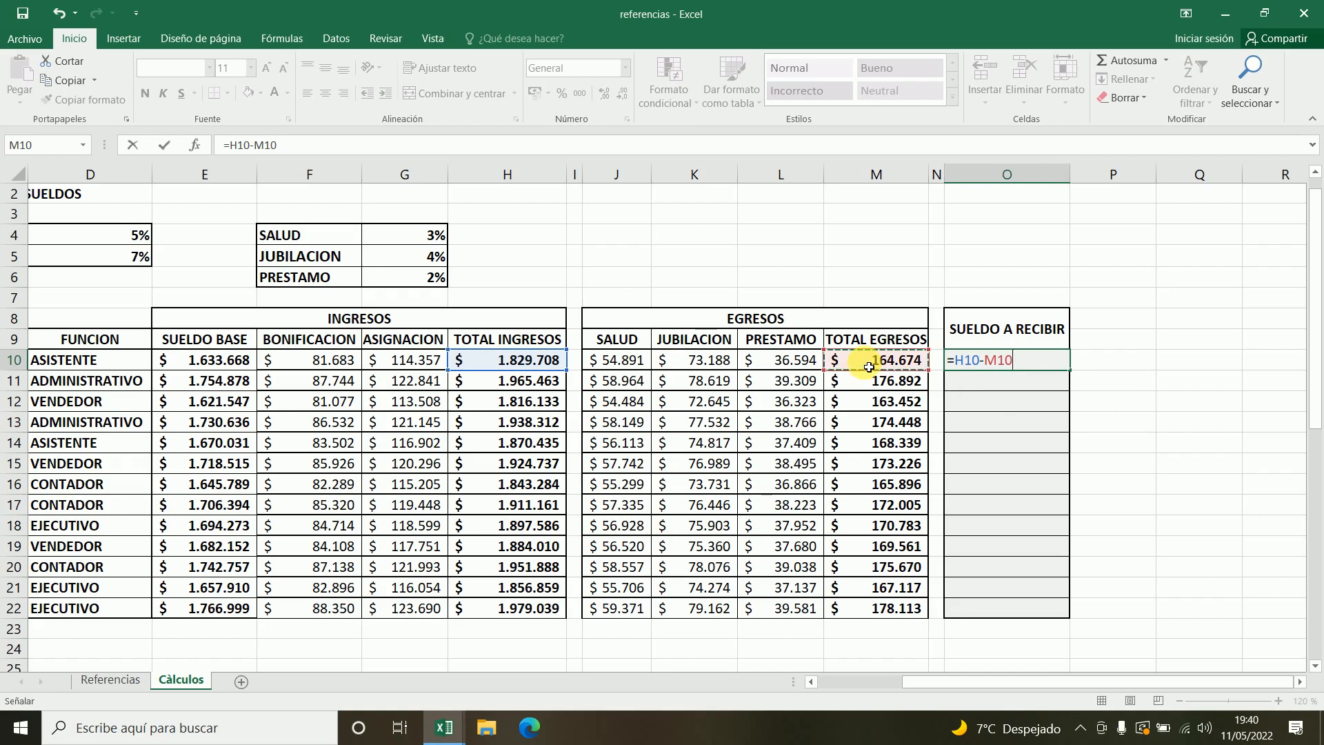
pyautogui.press('Return')
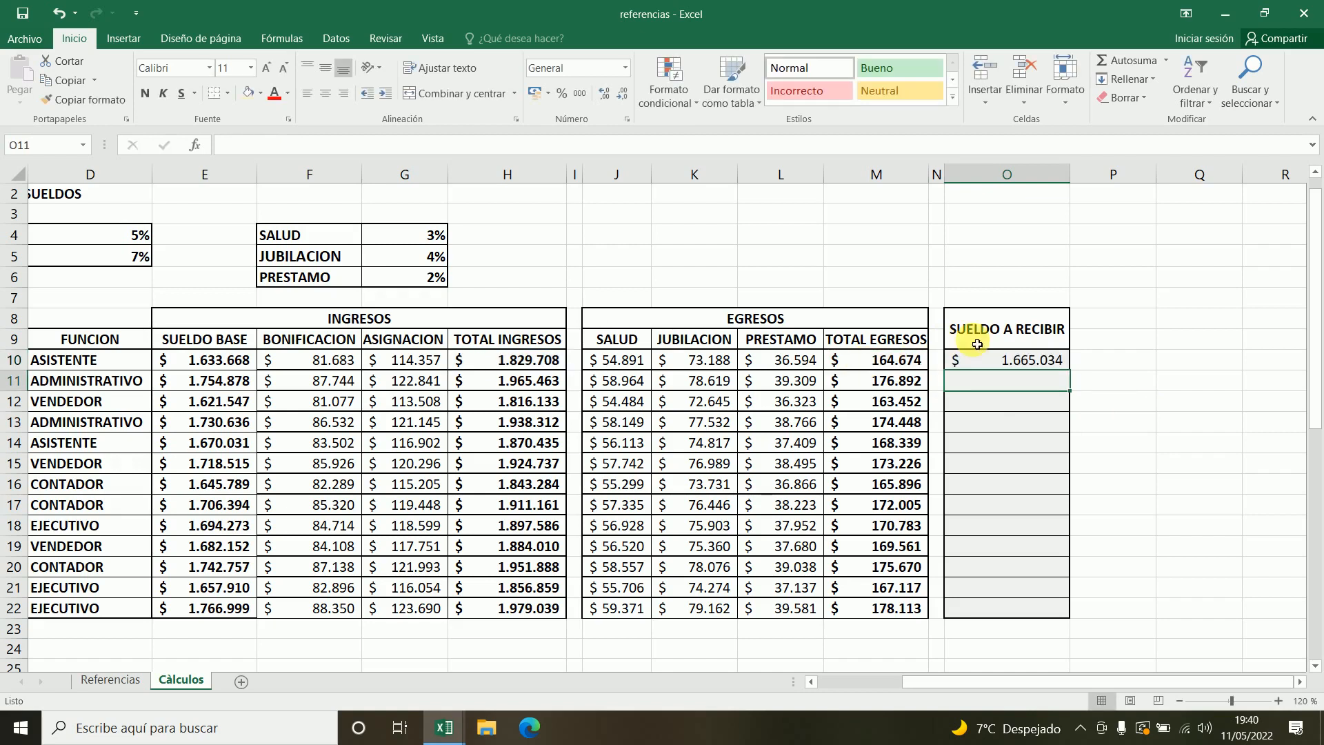
pyautogui.click(1049, 367)
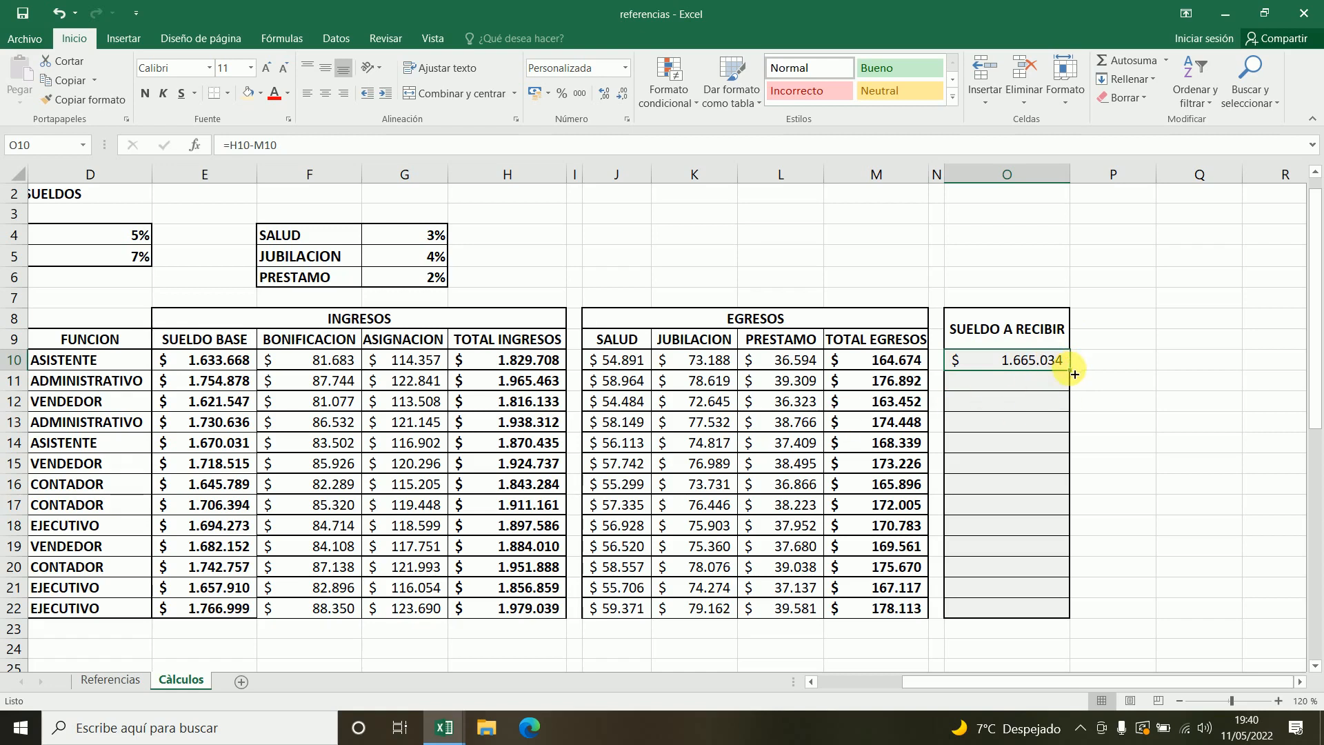
pyautogui.moveTo(1074, 374); pyautogui.dragTo(1044, 614)
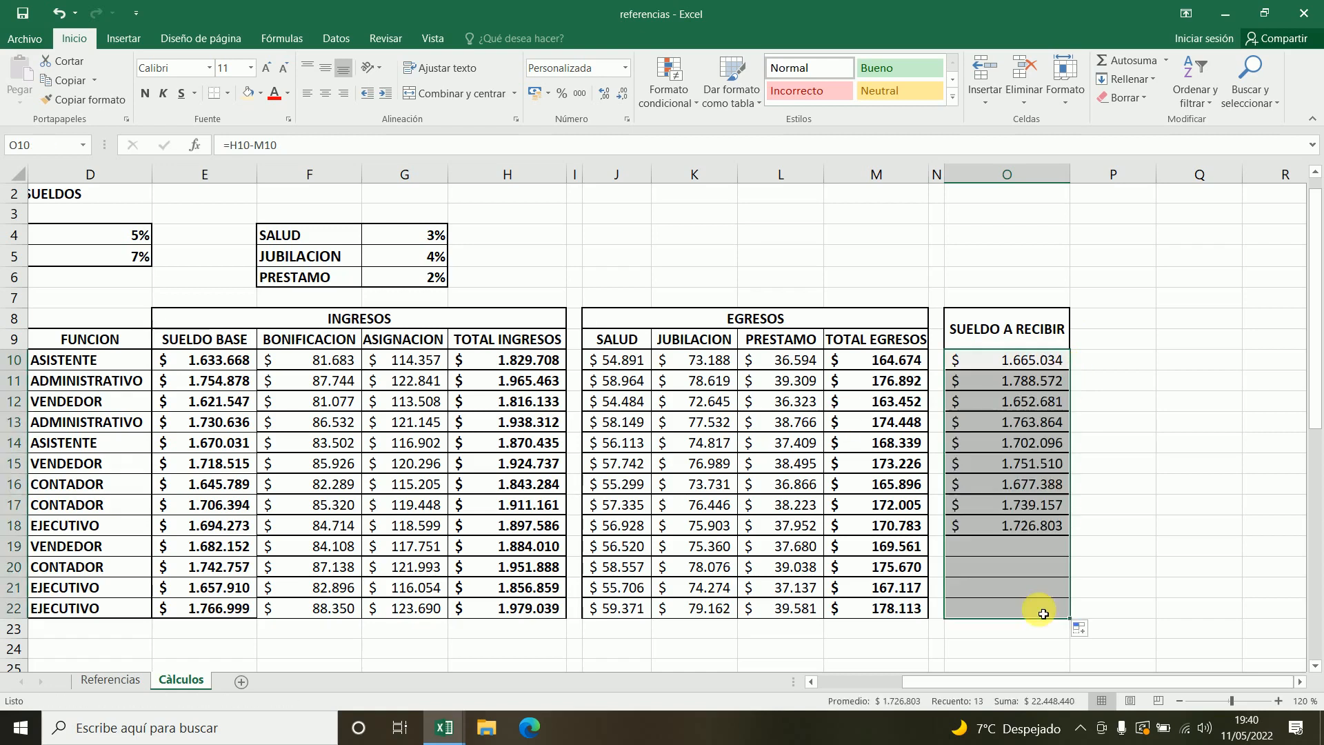
# Step: Make the SUELDO A RECIBIR amounts in O10:O22 bold and deselect the range
pyautogui.click(147, 95)
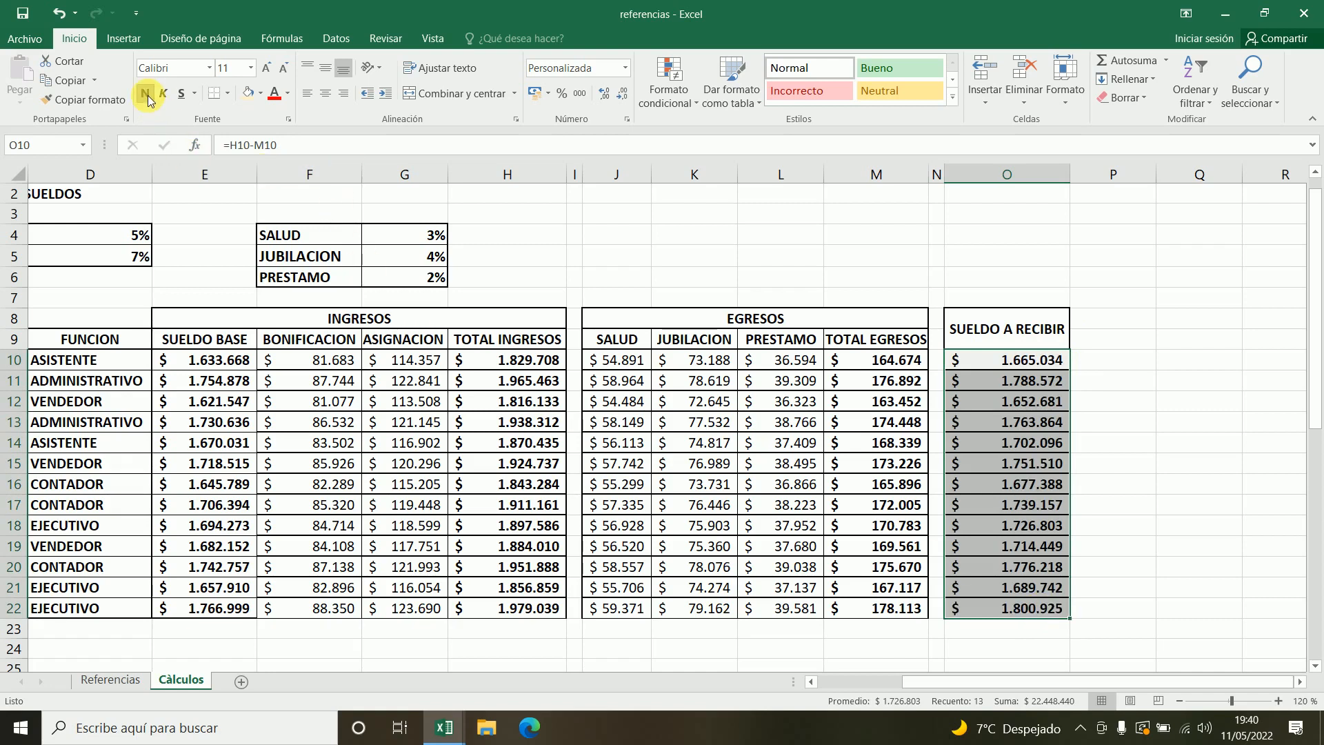
pyautogui.click(634, 233)
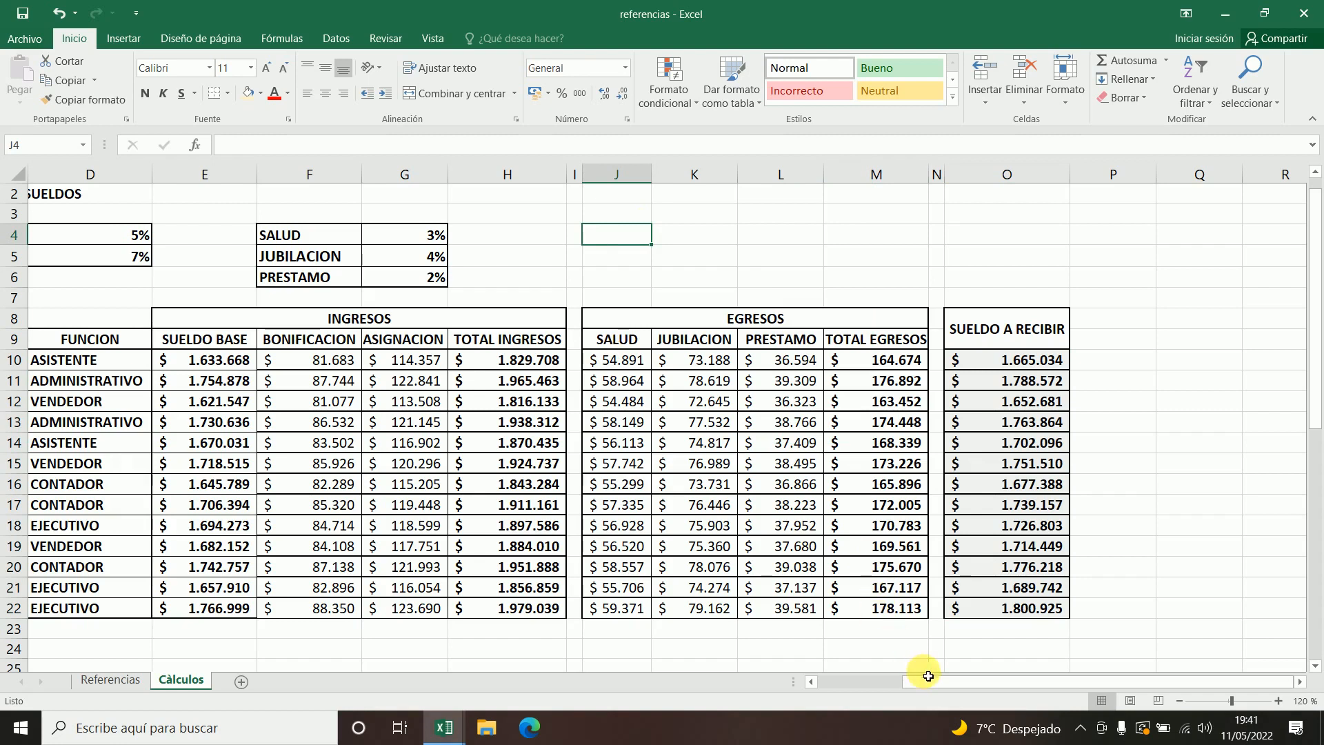
pyautogui.moveTo(929, 676); pyautogui.dragTo(871, 698)
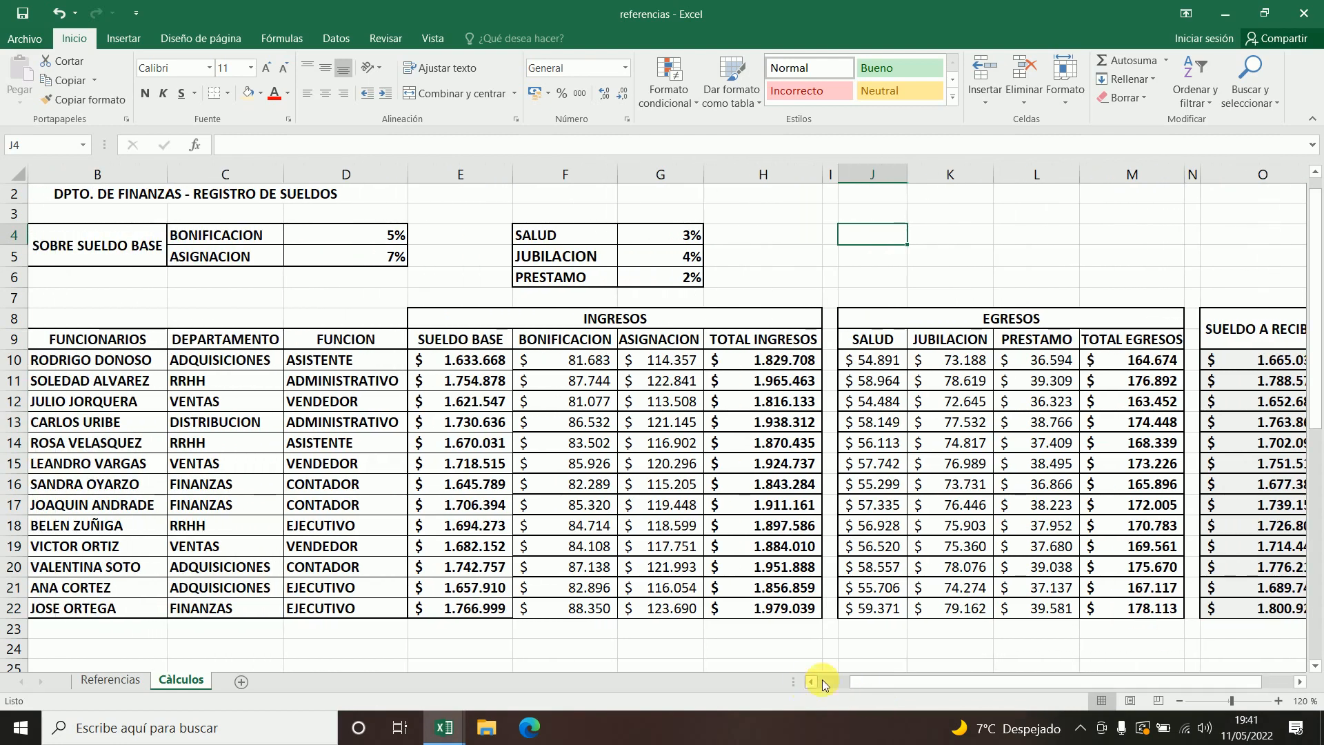
pyautogui.click(854, 649)
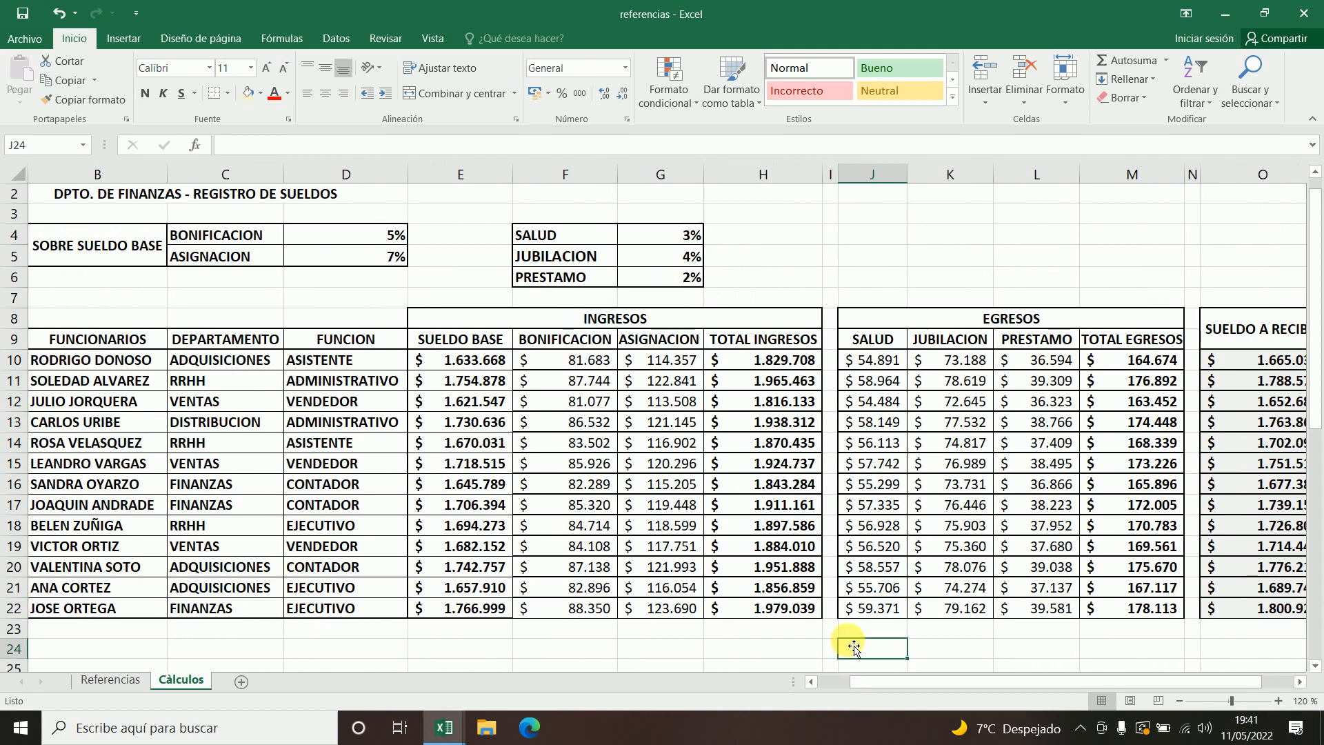